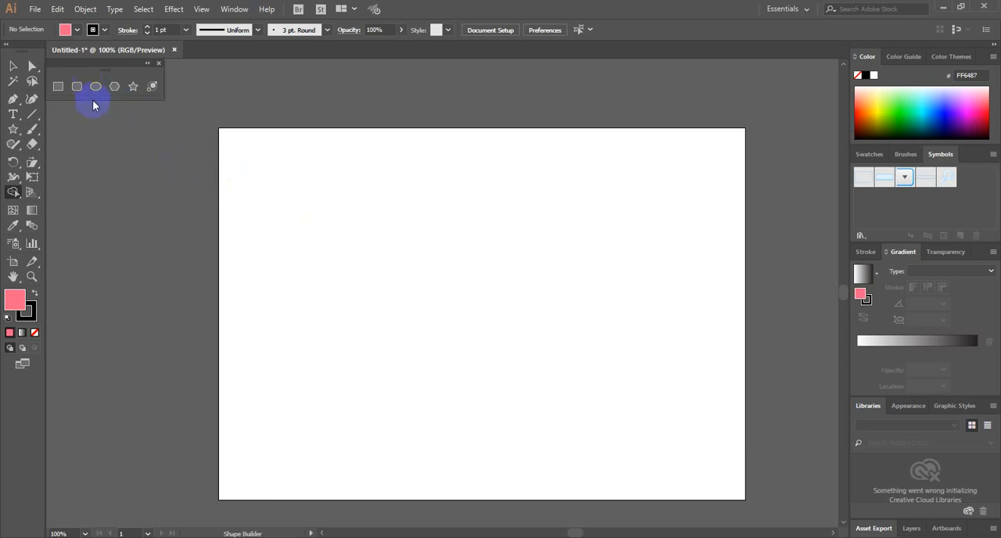
Try to set the fill to None while keeping the black stroke
click(78, 30)
click(7, 52)
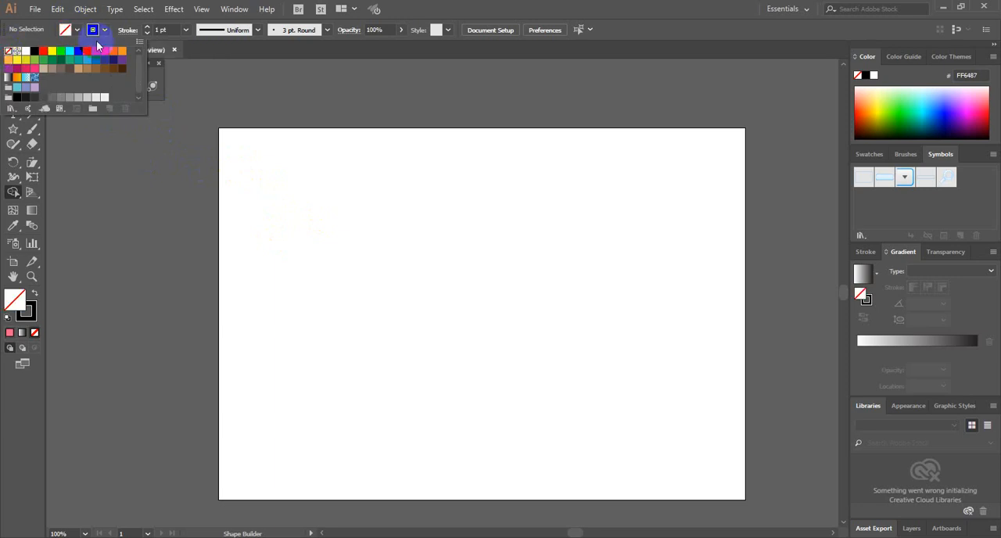
click(103, 29)
click(103, 30)
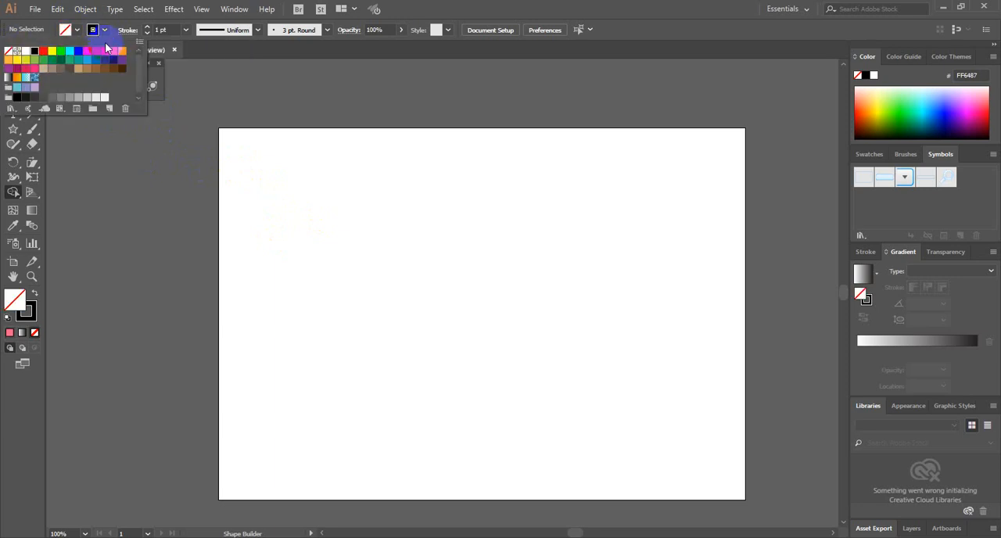
click(105, 32)
Draw an ellipse about 351 by 292 pt near the artboard's centre and give it the default white fill and black stroke
click(99, 88)
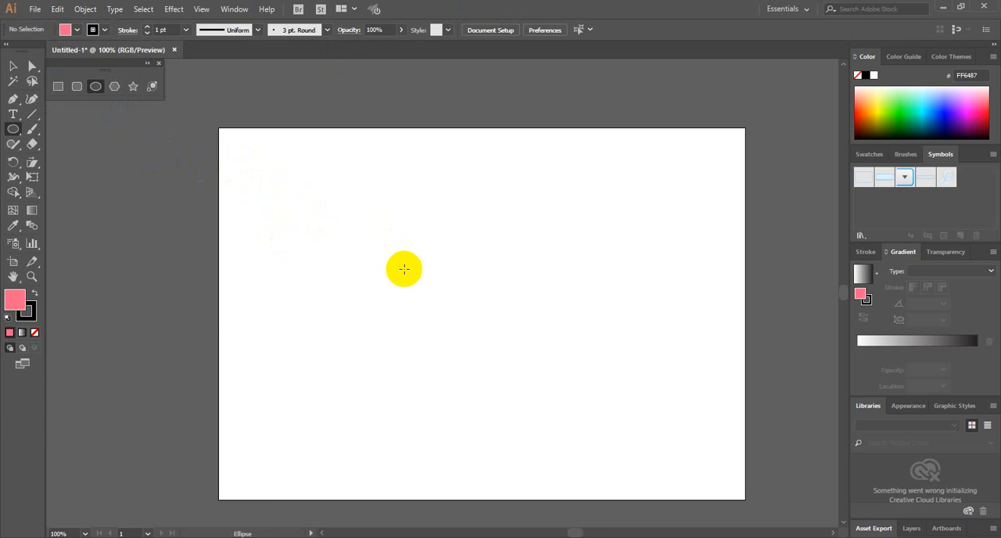
drag(330, 223, 550, 406)
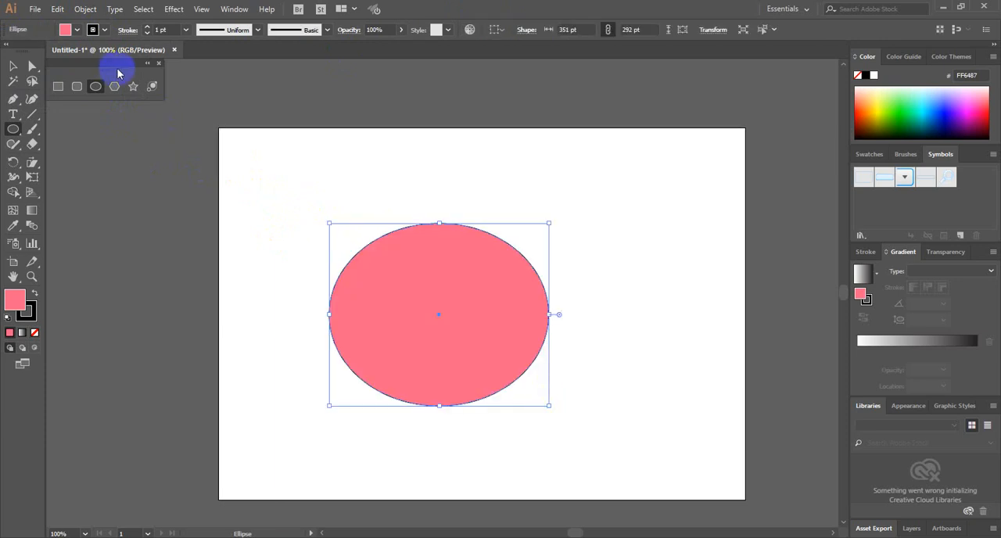
key(d)
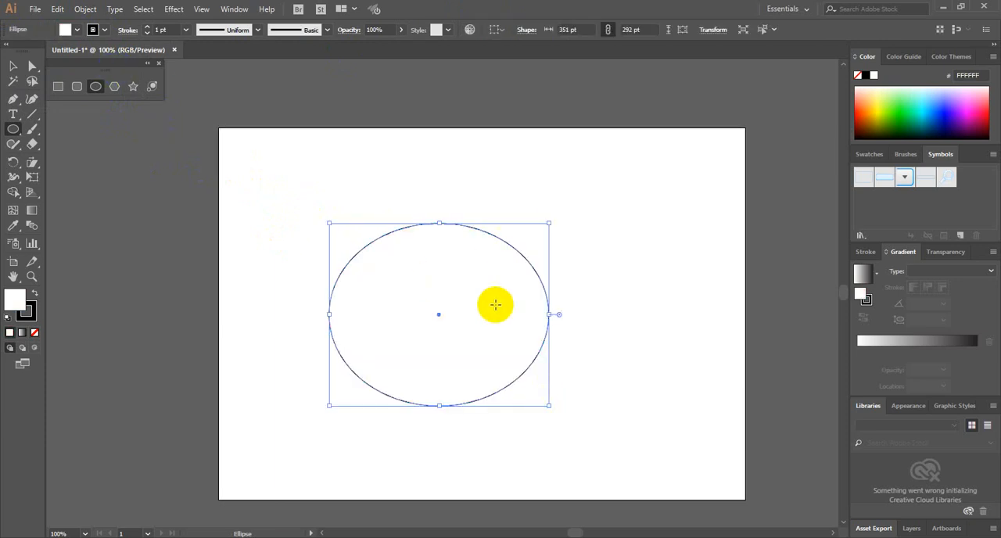
Set the ellipse's fill to None
key(F1)
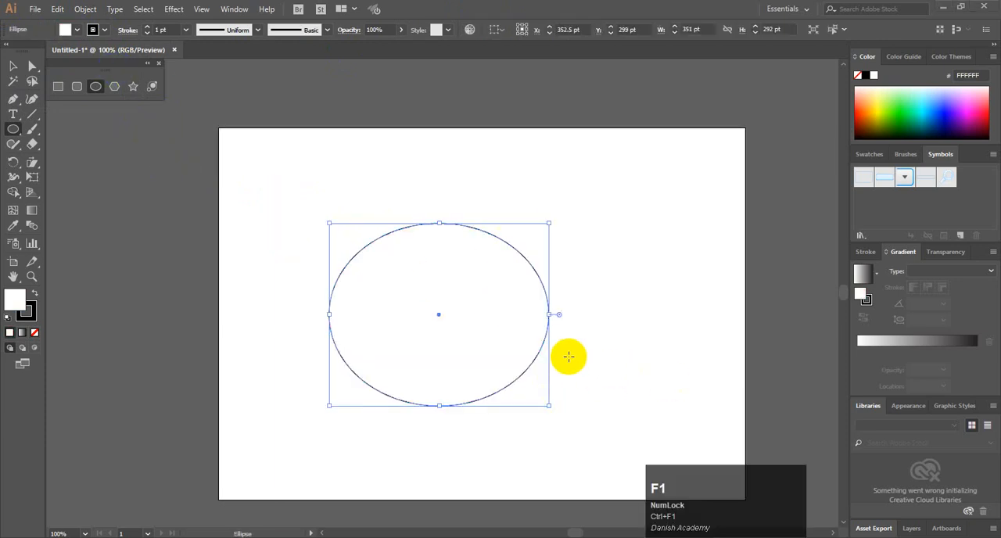
click(20, 305)
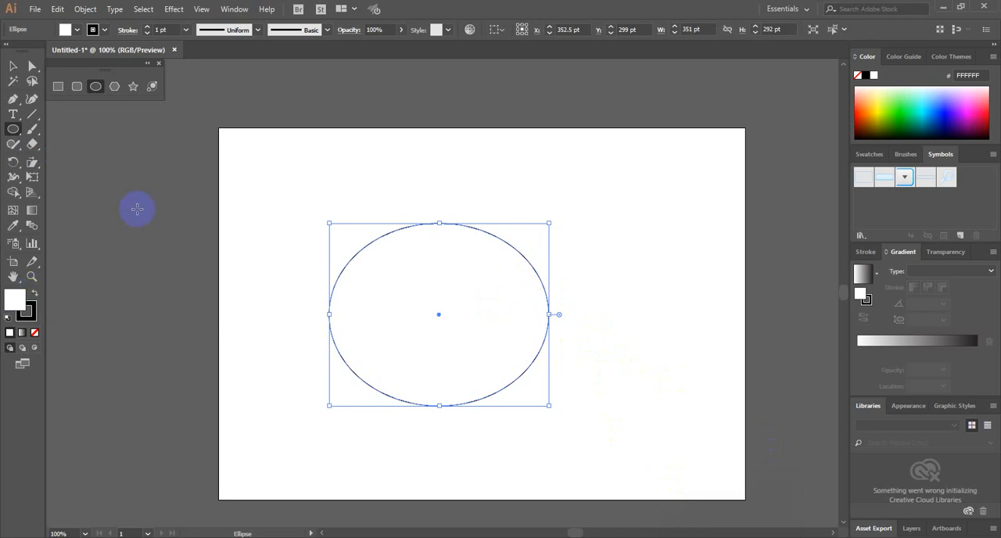
click(14, 66)
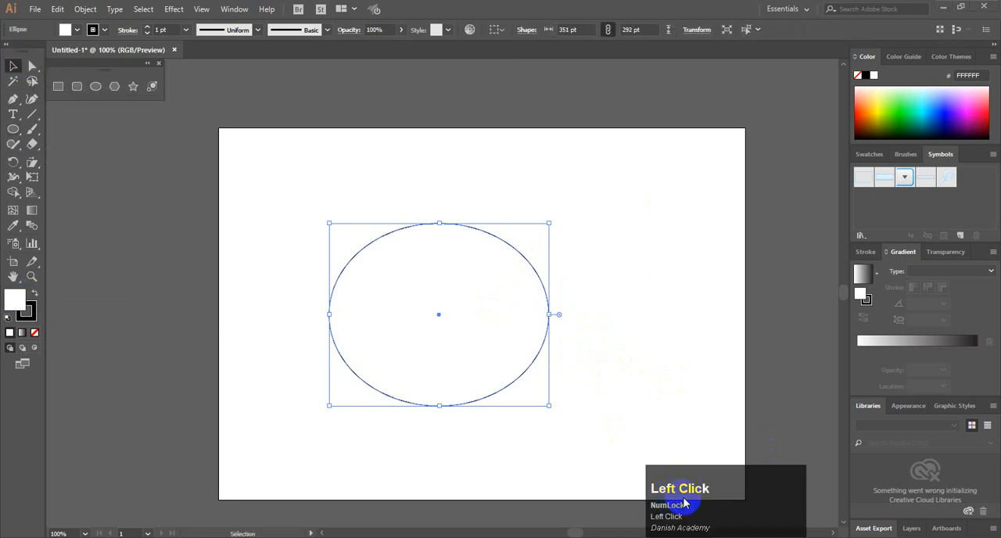
key(F1)
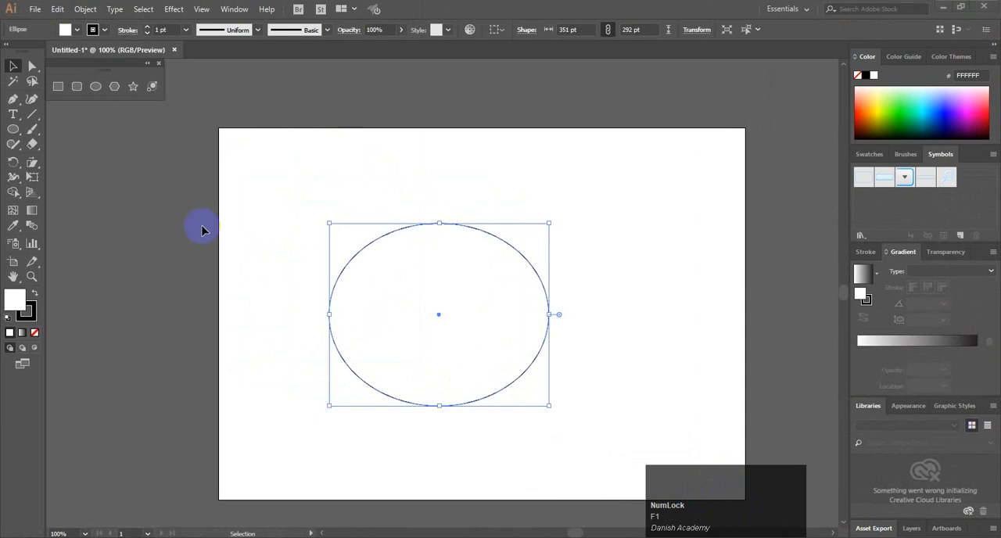
click(14, 65)
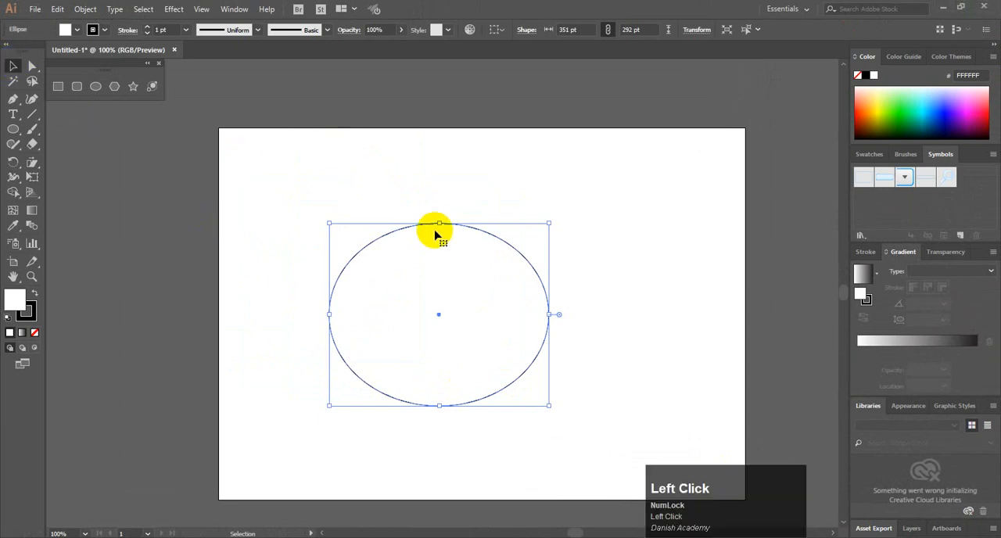
click(78, 32)
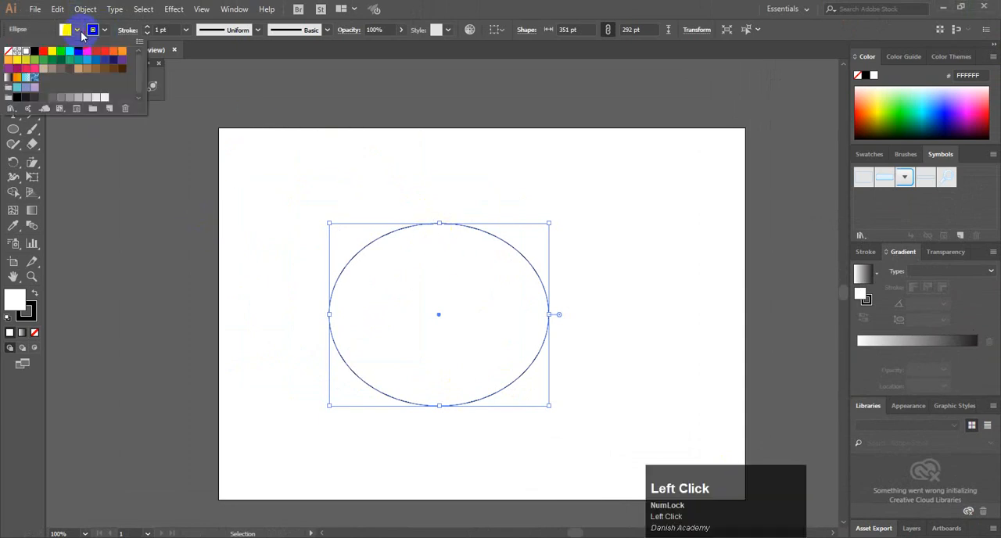
click(8, 51)
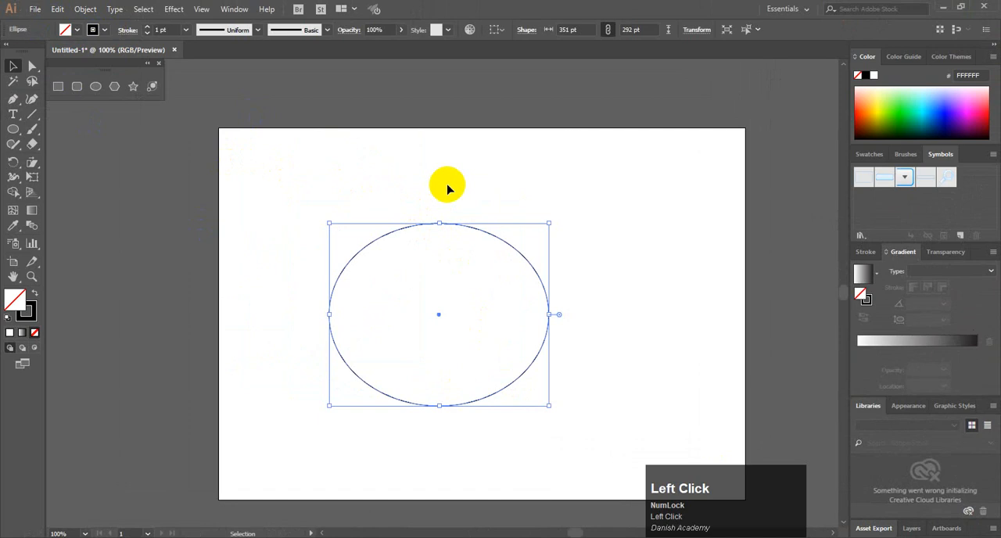
Reposition the ellipse and duplicate it so the two outlines overlap side by side
drag(404, 226, 372, 208)
key(Caps_Lock)
click(431, 165)
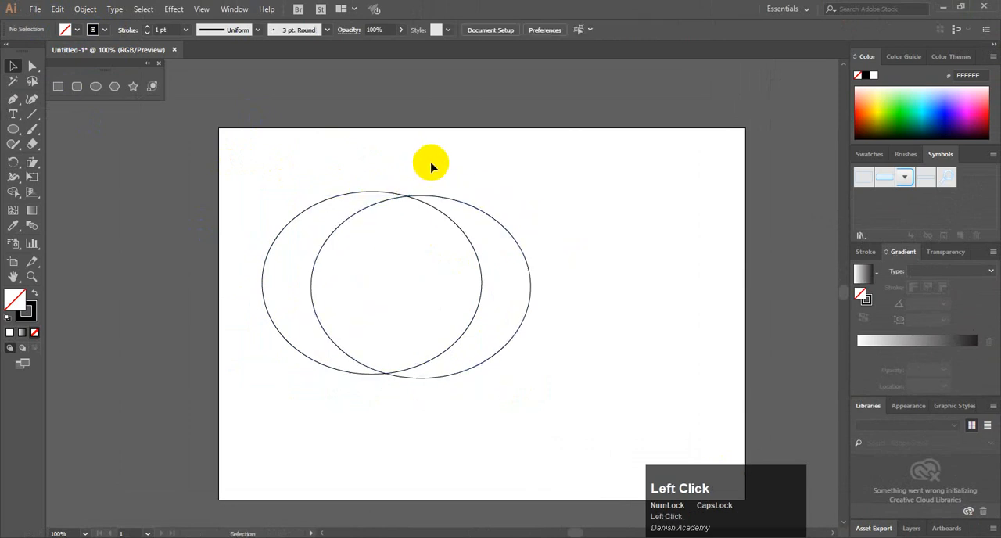
Select both overlapping ellipses and activate the Shape Builder tool
drag(288, 163, 531, 280)
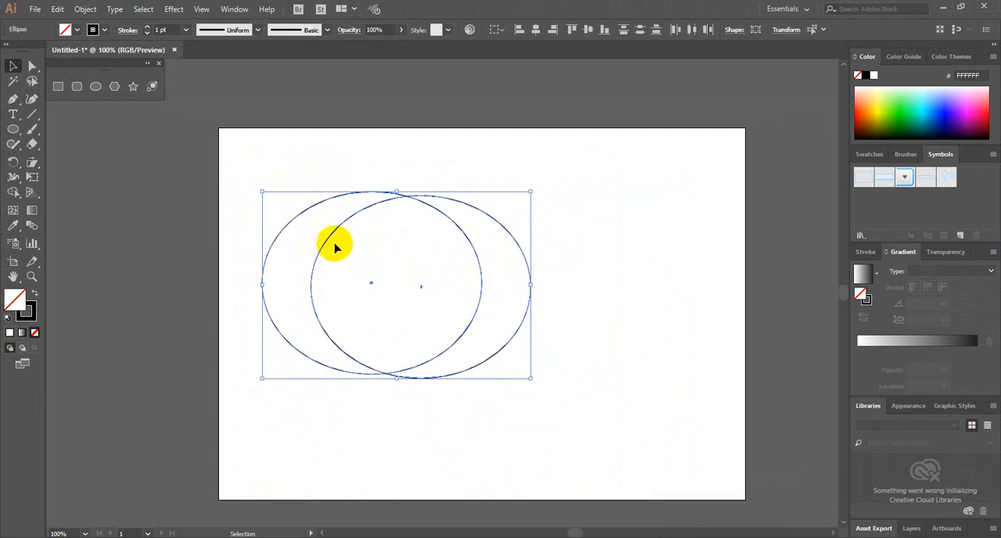
click(448, 162)
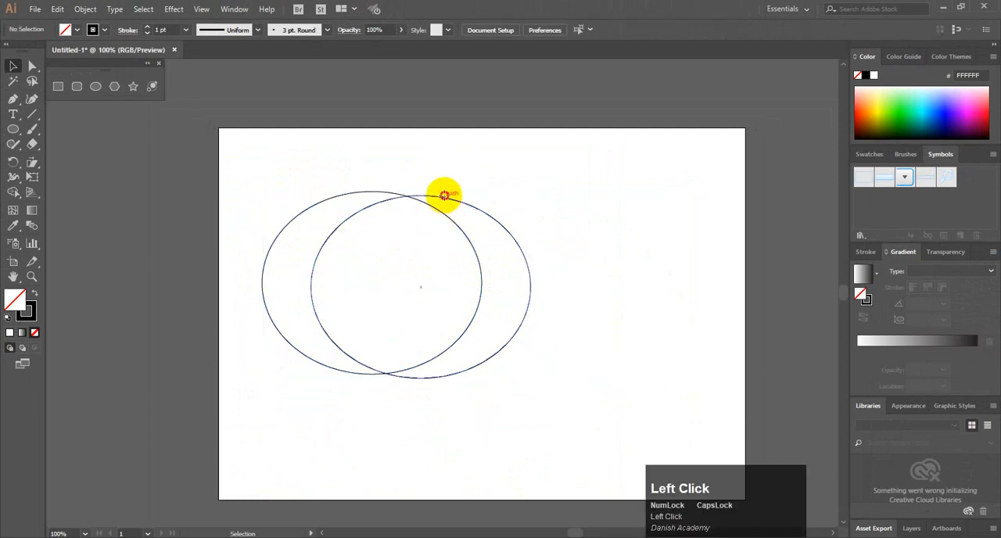
click(445, 198)
click(445, 169)
drag(266, 172, 523, 281)
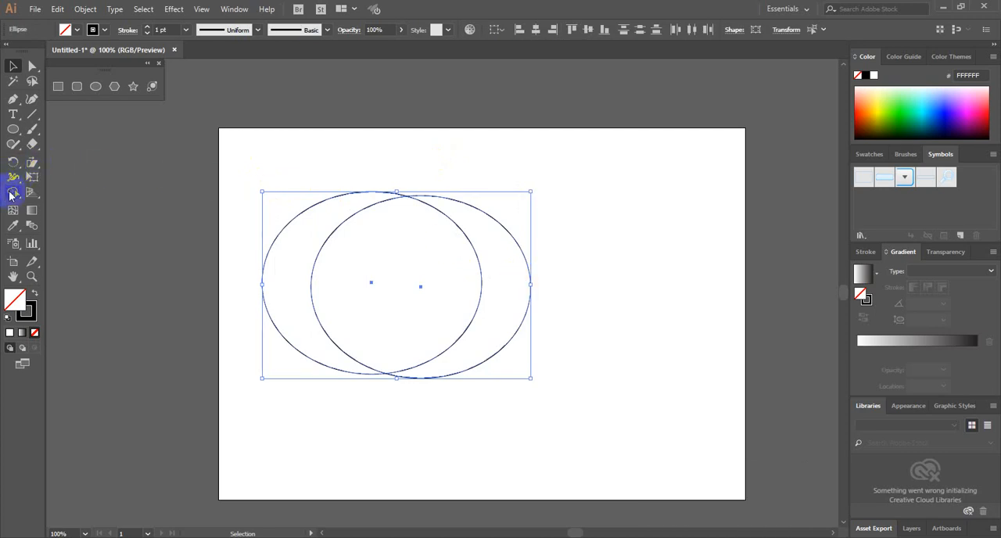
click(12, 192)
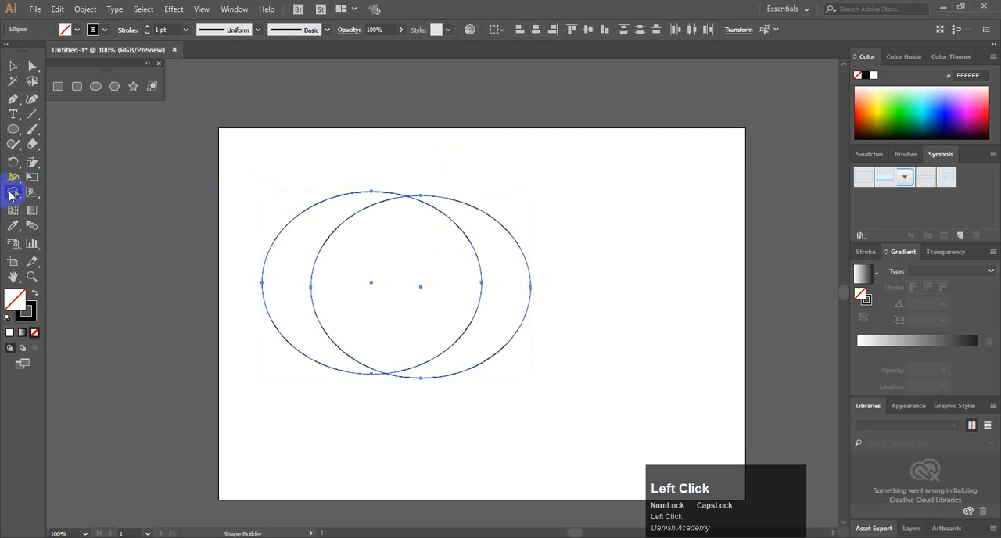
key(shift+m)
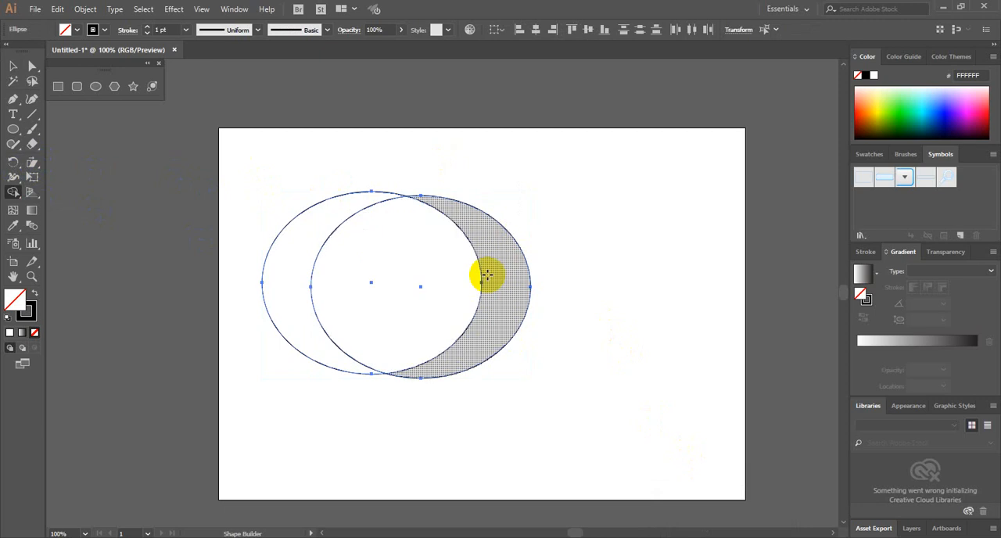
Draw a curved open test path beside the ellipses with the Pen tool, toggling between the precise and the standard cursor
key(Caps_Lock)
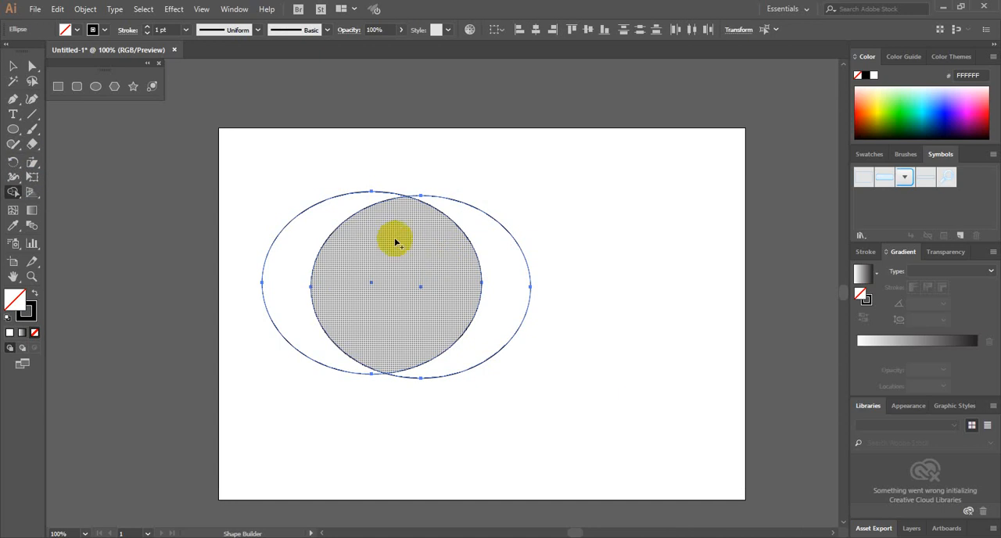
click(11, 101)
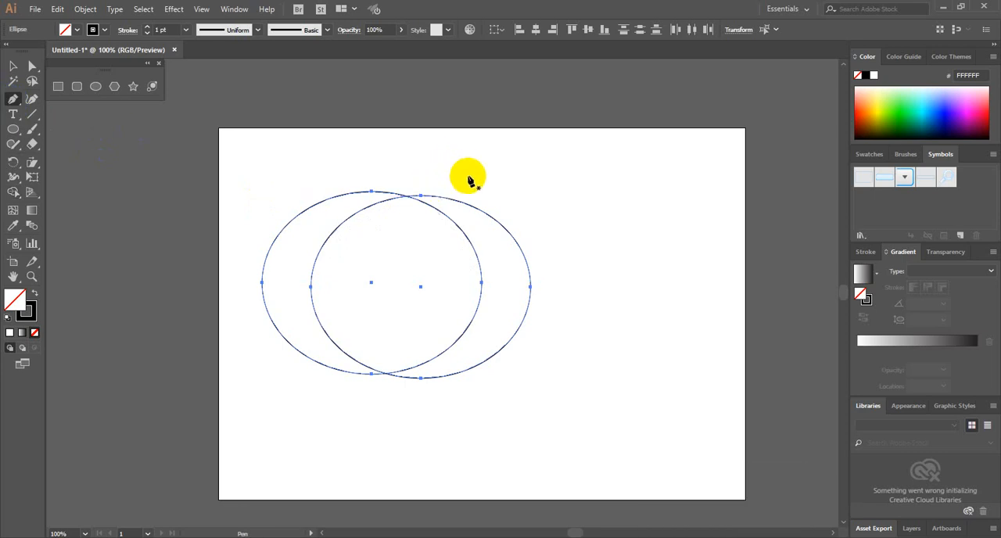
key(Caps_Lock)
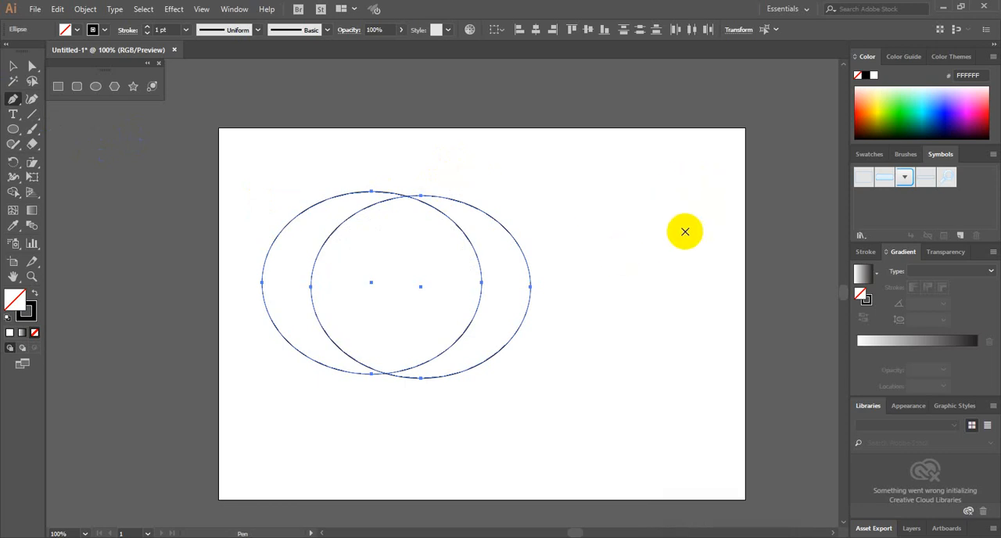
mouse_move(685, 196)
mouse_down()
mouse_move(632, 262)
mouse_move(687, 349)
mouse_up()
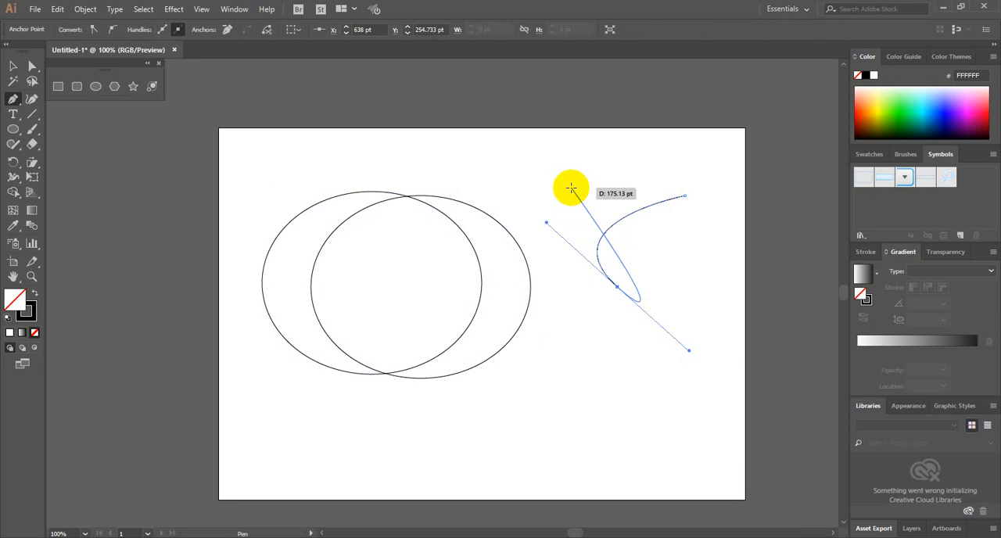
key(Caps_Lock)
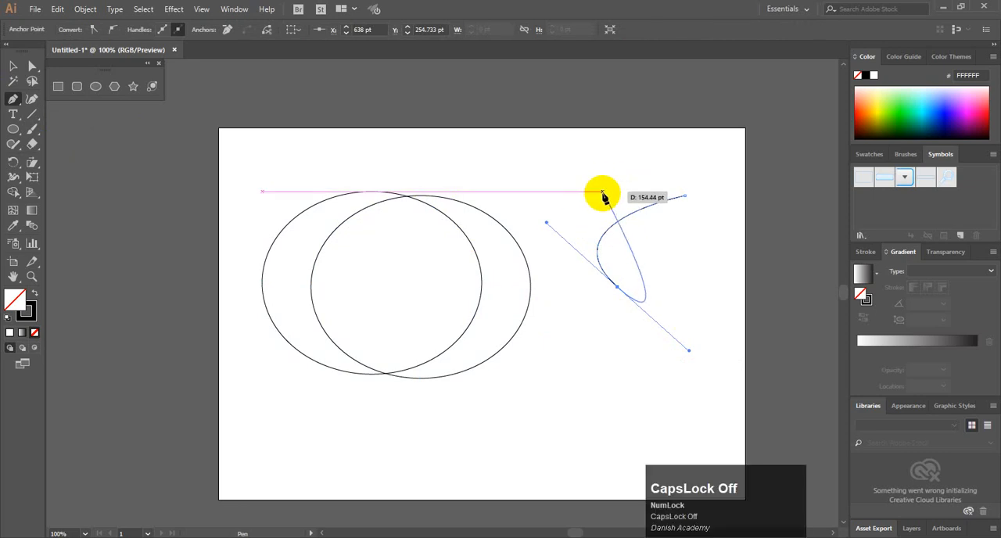
click(592, 195)
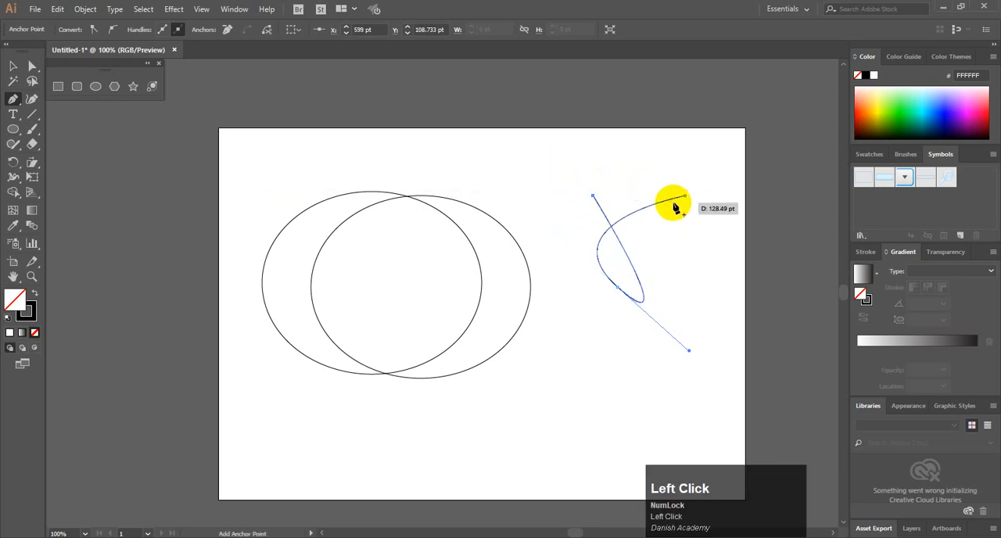
key(Escape)
click(599, 171)
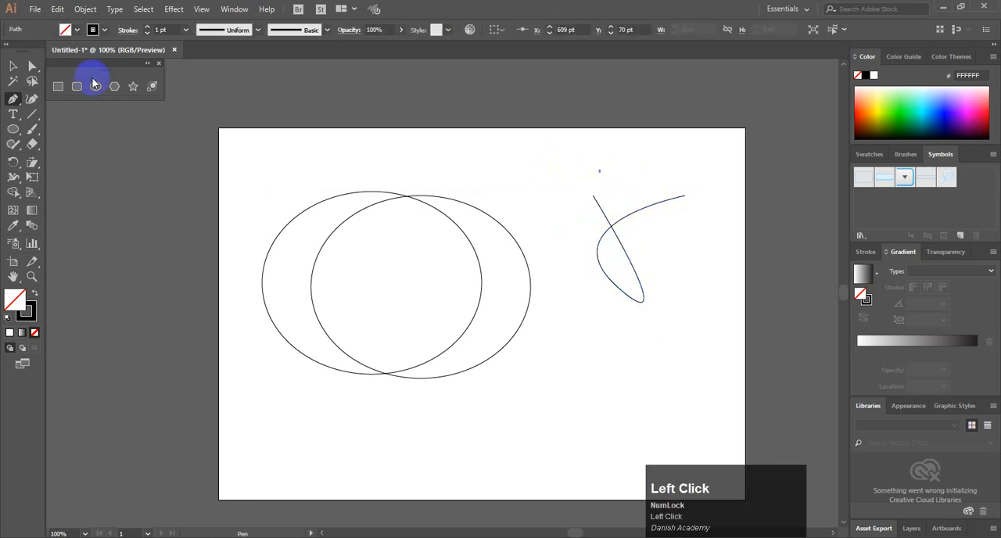
Delete the test path and the stray anchor point beside the ellipses
click(14, 69)
drag(541, 177, 718, 328)
key(Delete)
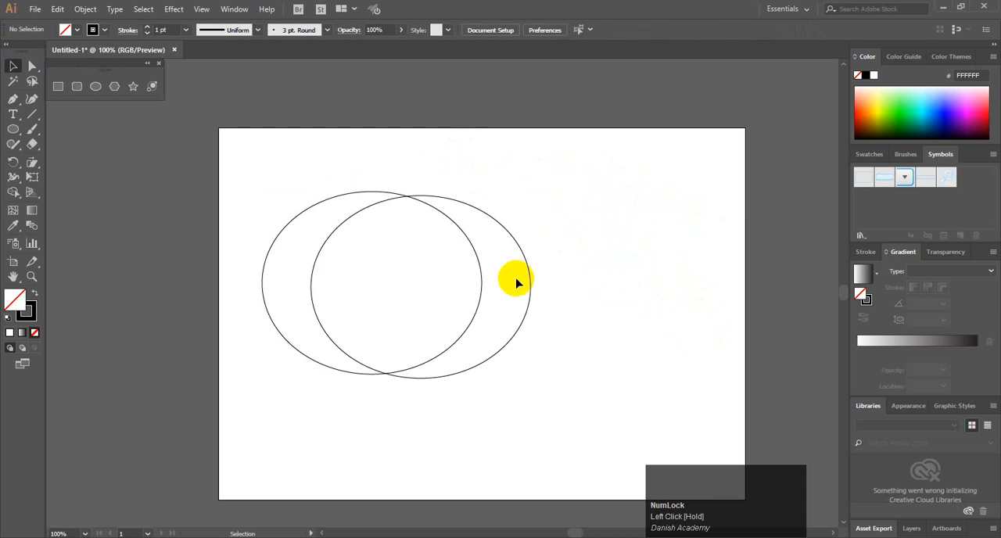
Merge the three regions of the two overlapping ellipses into one shape with the Shape Builder tool
key(shift)
click(10, 67)
drag(224, 152, 574, 322)
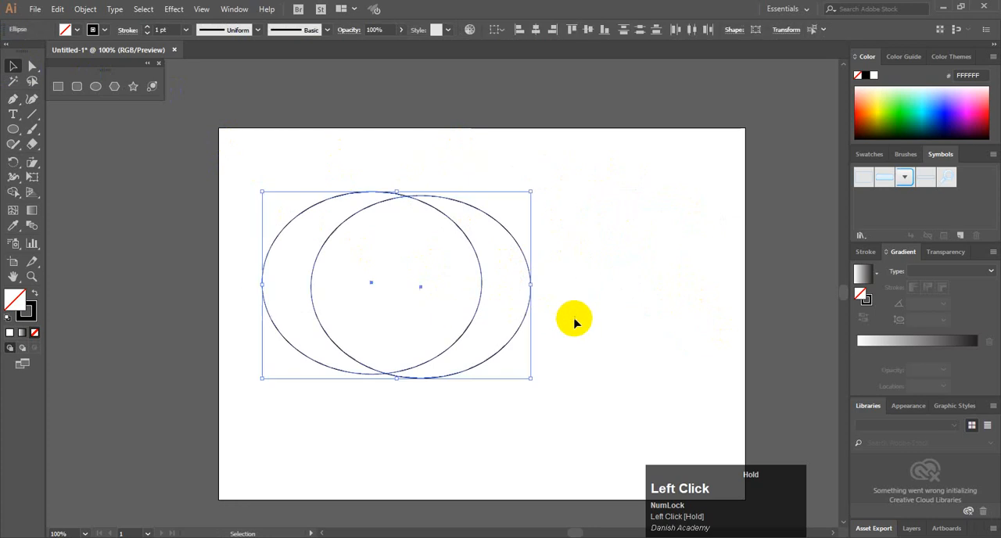
key(shift+m)
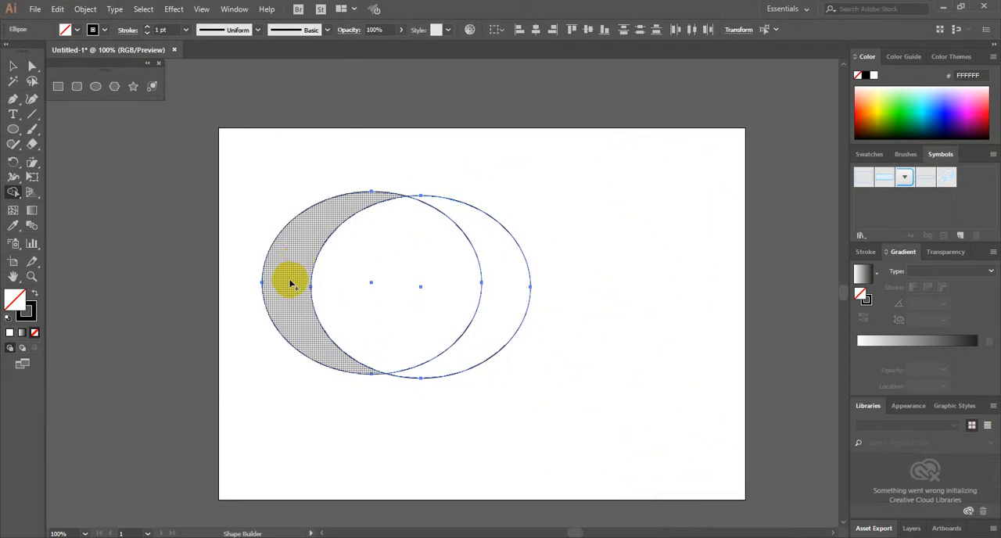
drag(290, 283, 501, 274)
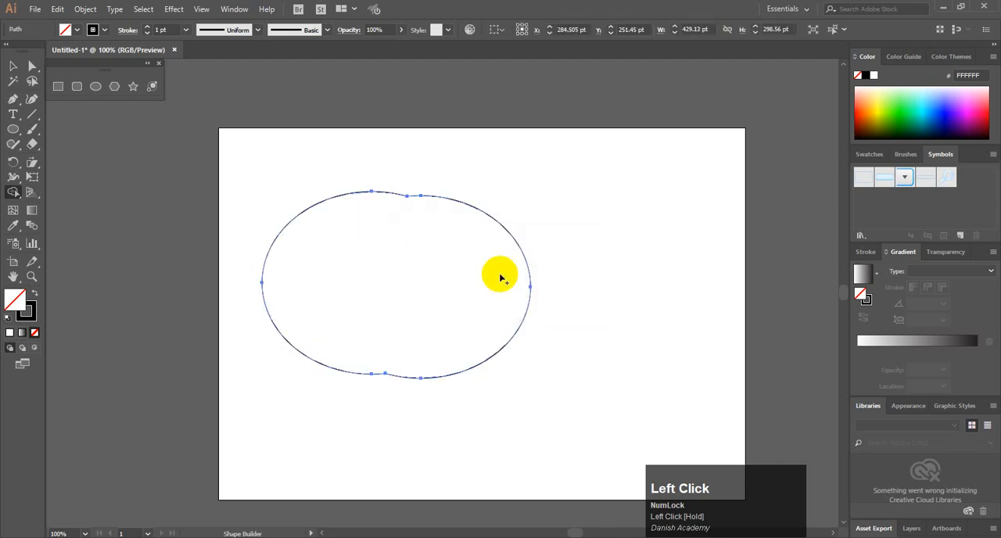
Move the merged shape toward the artboard's upper right and delete it
click(12, 67)
click(331, 166)
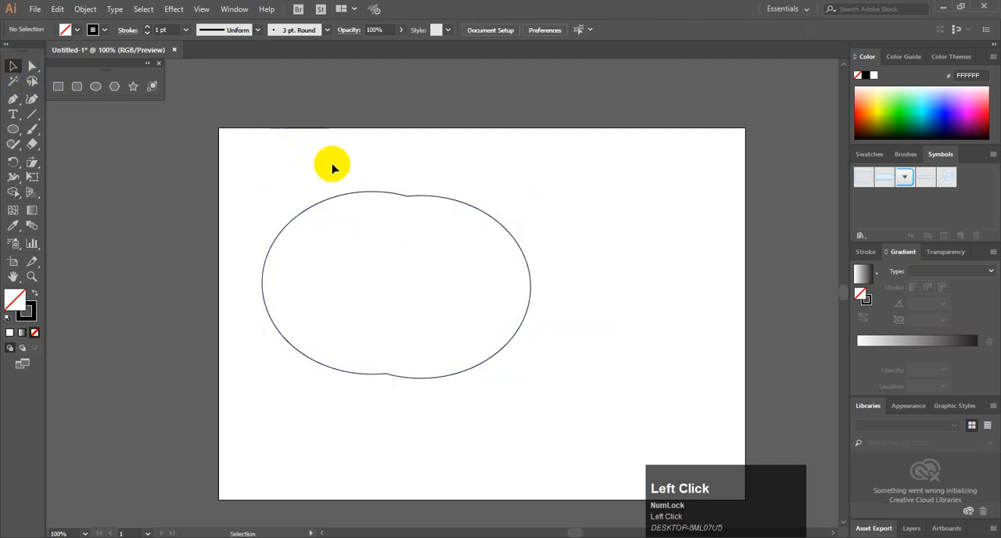
drag(340, 162, 507, 179)
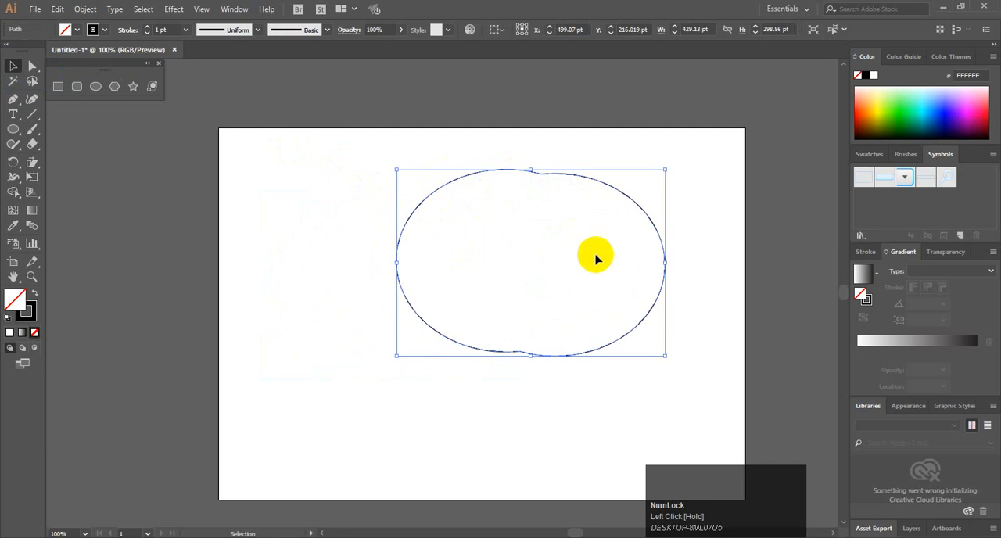
key(Delete)
Draw a new unfilled ellipse about 290 by 247 pt on the left half of the artboard and deselect it
click(95, 86)
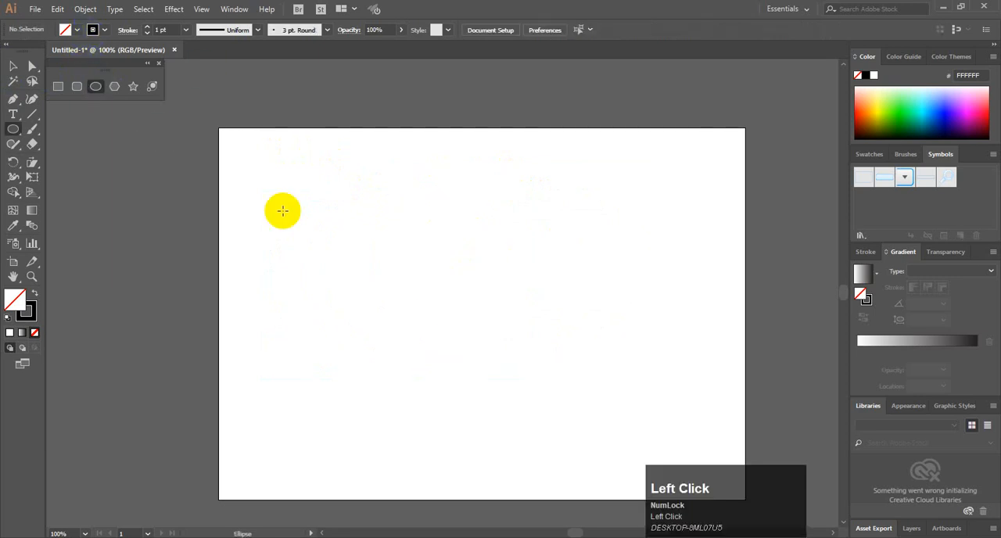
drag(275, 211, 458, 366)
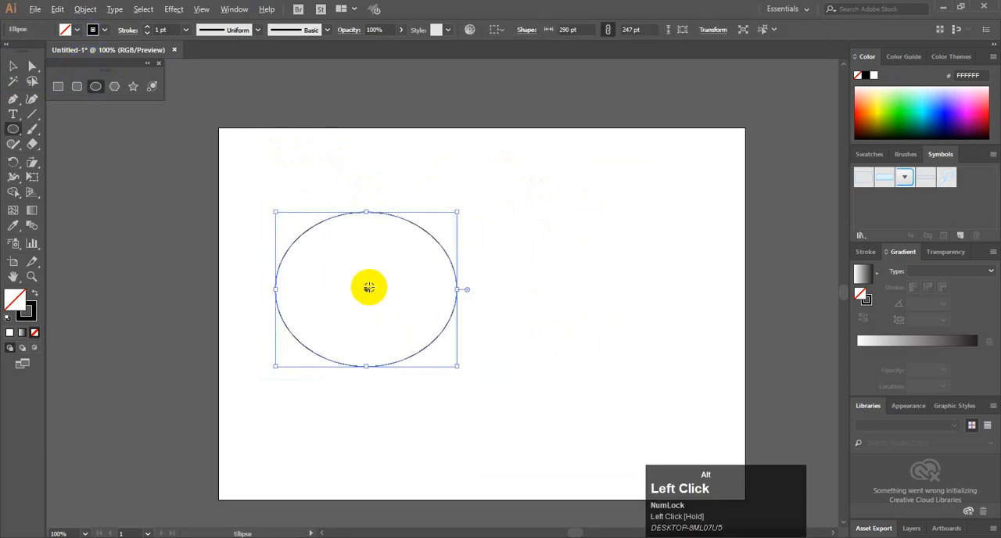
click(13, 65)
click(364, 192)
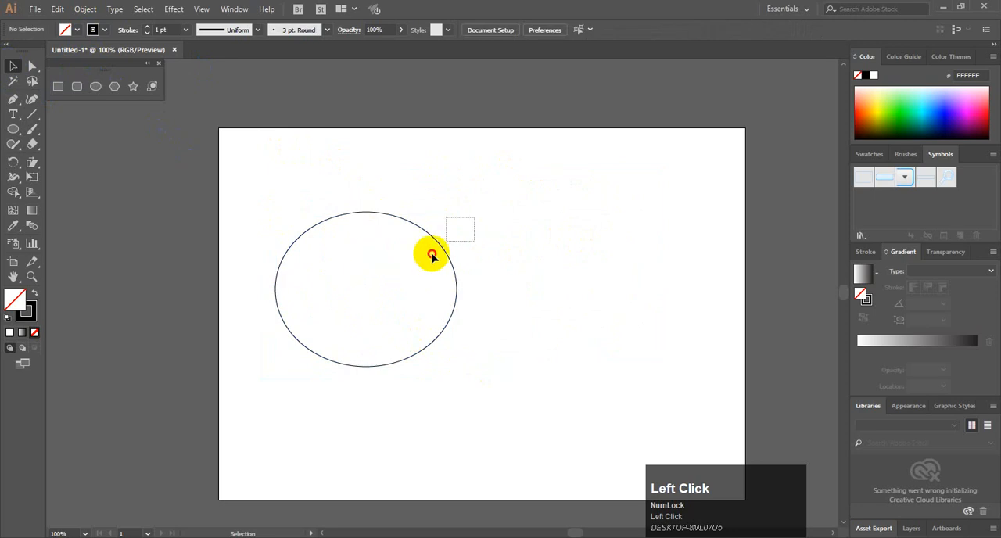
Duplicate the ellipse to its right so that the two overlap, and select both ellipses
drag(431, 256, 432, 258)
drag(366, 289, 432, 284)
click(376, 155)
drag(275, 183, 485, 270)
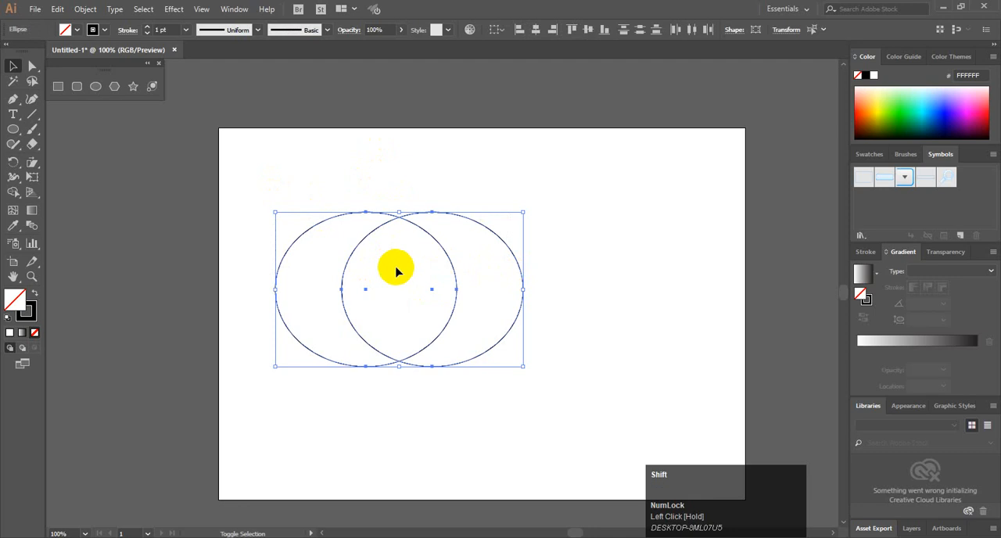
Merge the three regions of the two ellipses with the Shape Builder tool and undo the merge
key(shift+m)
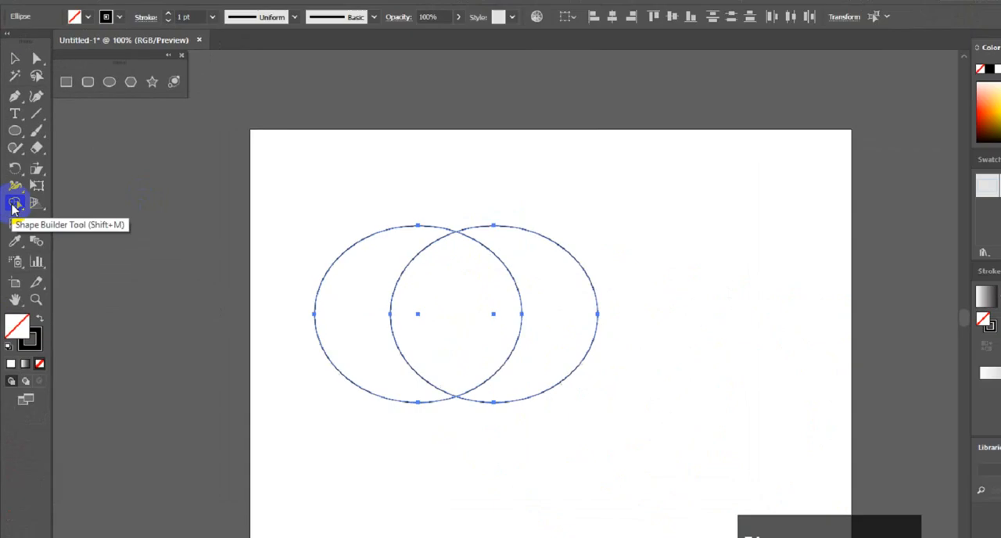
key(F1)
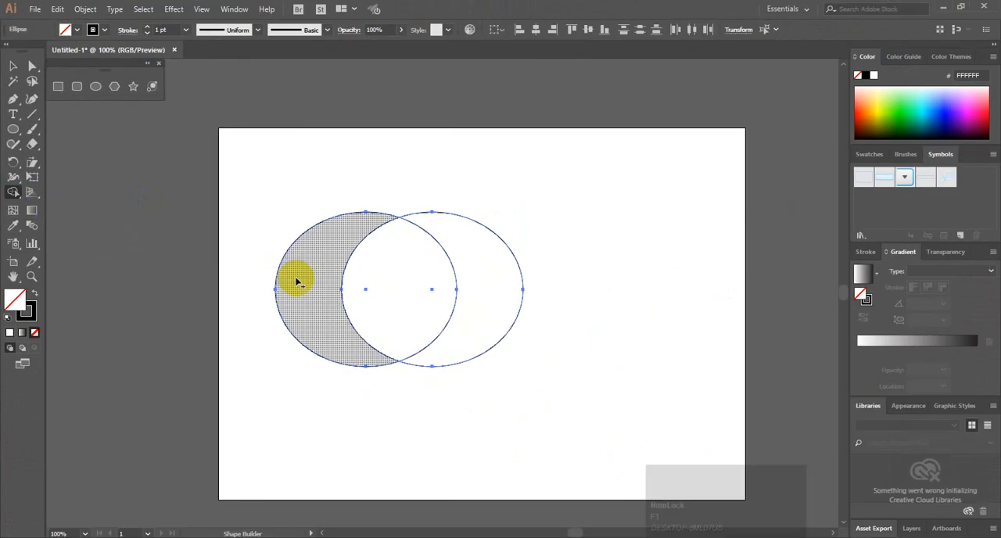
drag(297, 282, 501, 281)
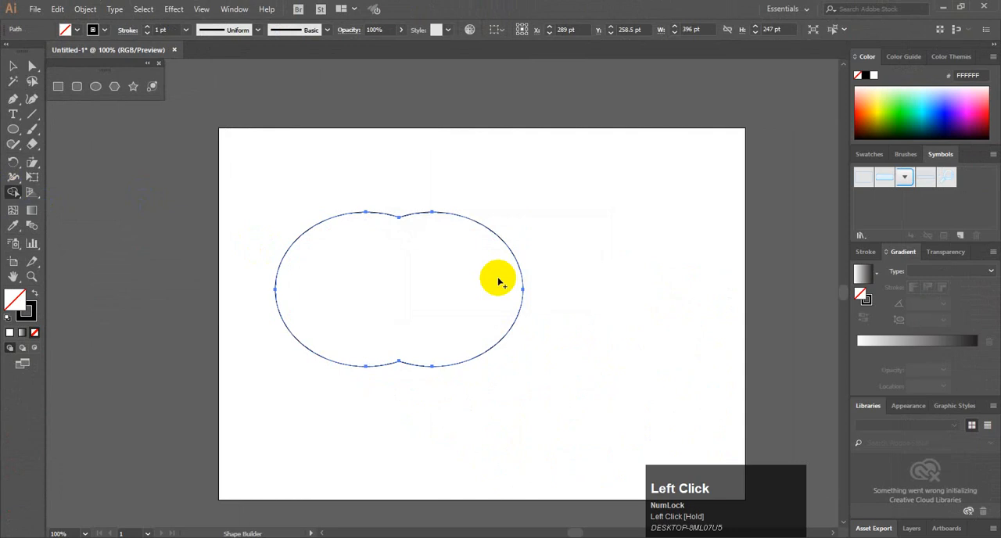
key(ctrl)
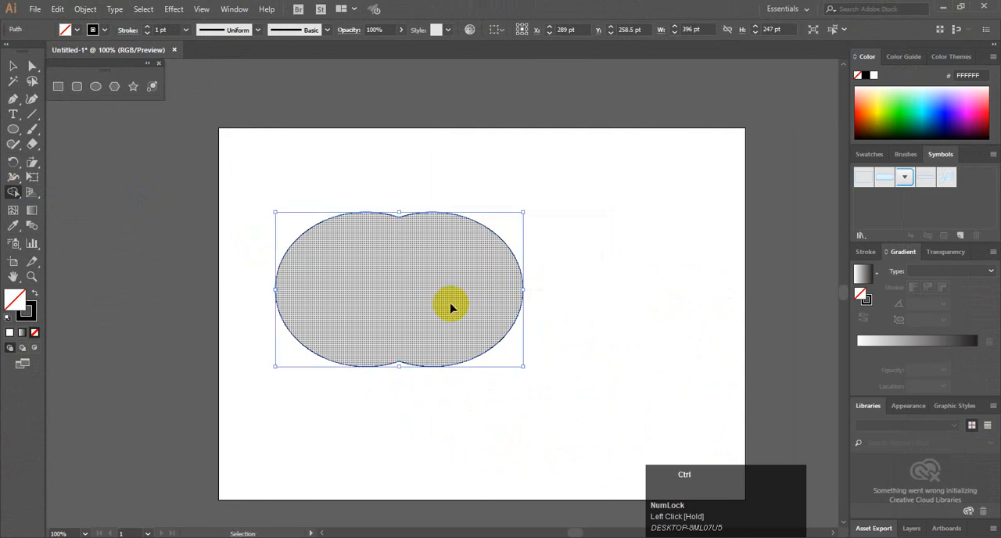
key(ctrl+z)
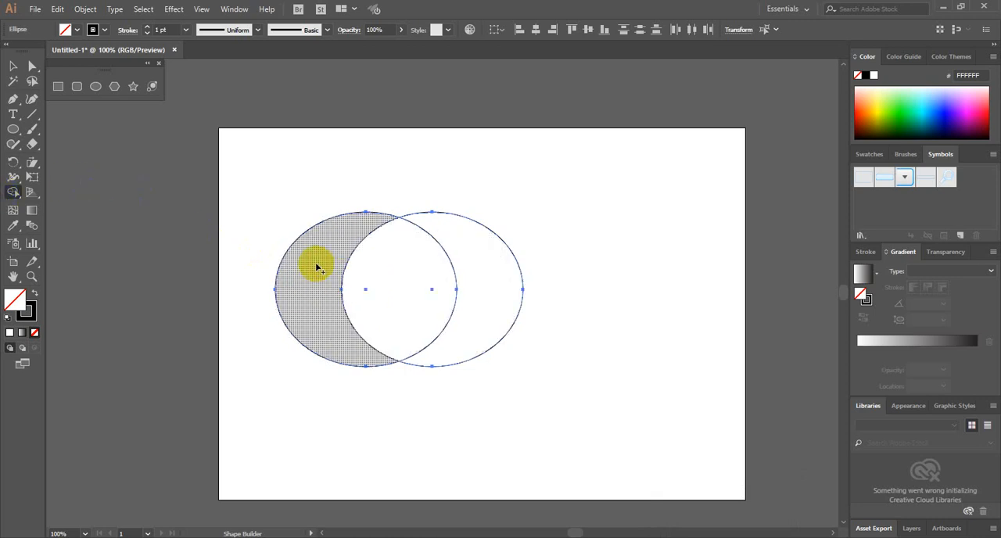
Merge the ellipses' regions once more and undo back to the single original ellipse
mouse_move(316, 267)
mouse_down()
mouse_move(347, 296)
mouse_move(418, 277)
mouse_move(473, 279)
mouse_move(490, 293)
mouse_up()
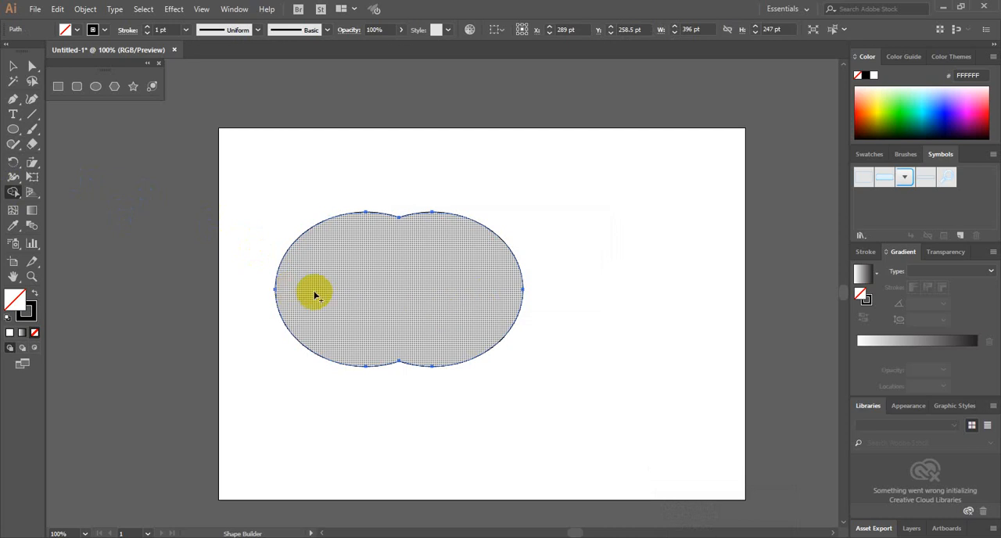
key(ctrl+z)
key(ctrl+z)
key(ctrl+z)
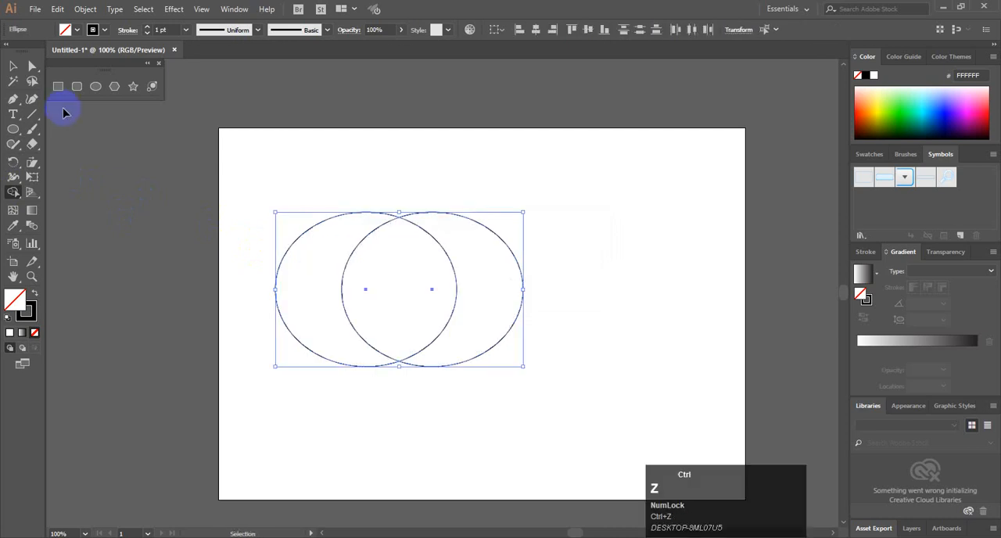
Select the remaining ellipse with the Selection tool and delete it
click(337, 290)
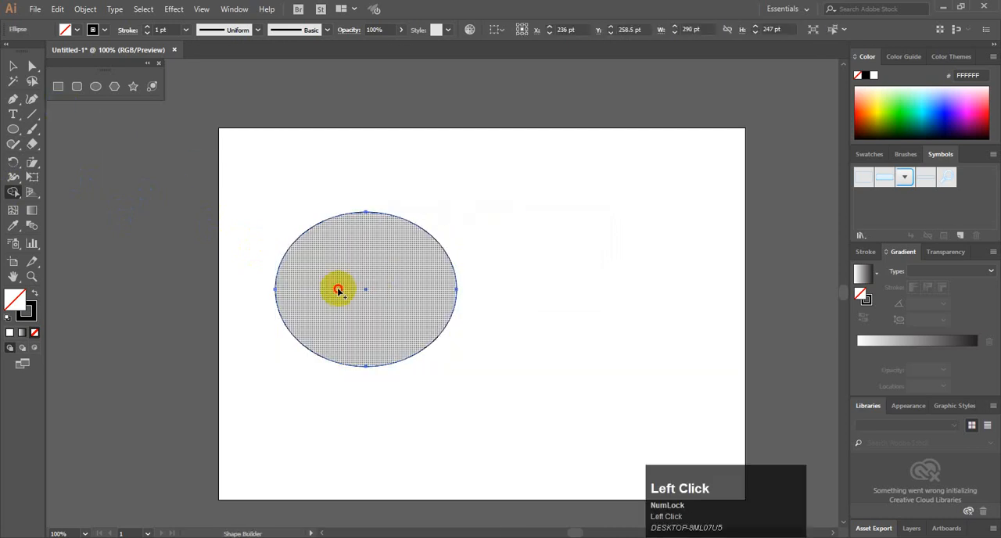
click(12, 68)
click(481, 261)
click(381, 306)
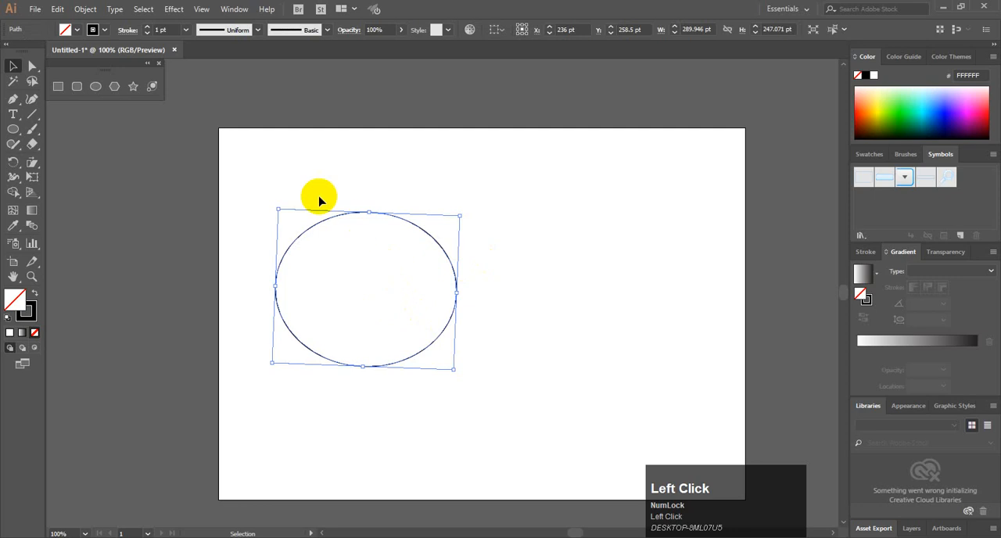
key(Delete)
Draw an unfilled ellipse about 278 by 251 pt and move it up and left on the artboard
mouse_move(342, 261)
mouse_down()
mouse_move(405, 342)
mouse_move(499, 413)
mouse_up()
click(13, 66)
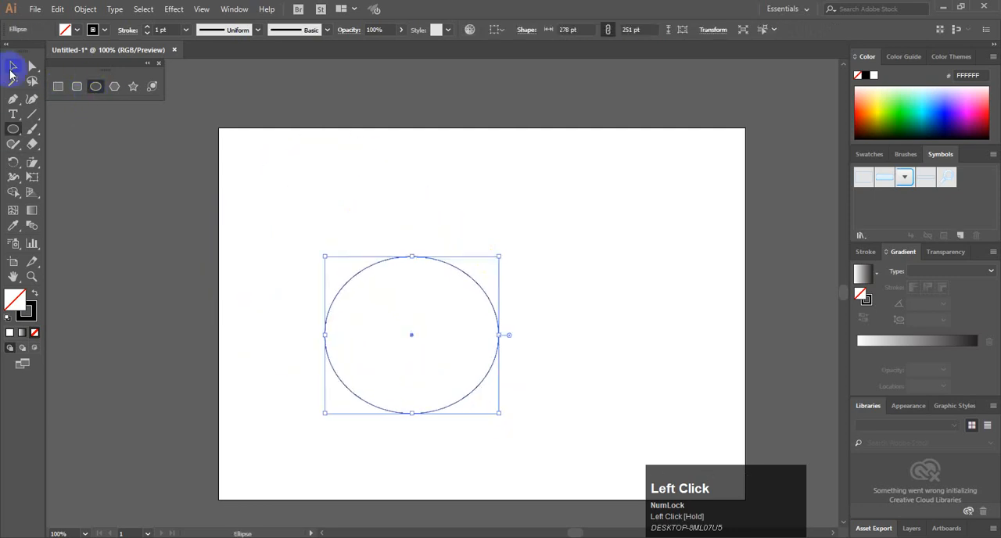
click(422, 311)
drag(428, 258, 384, 215)
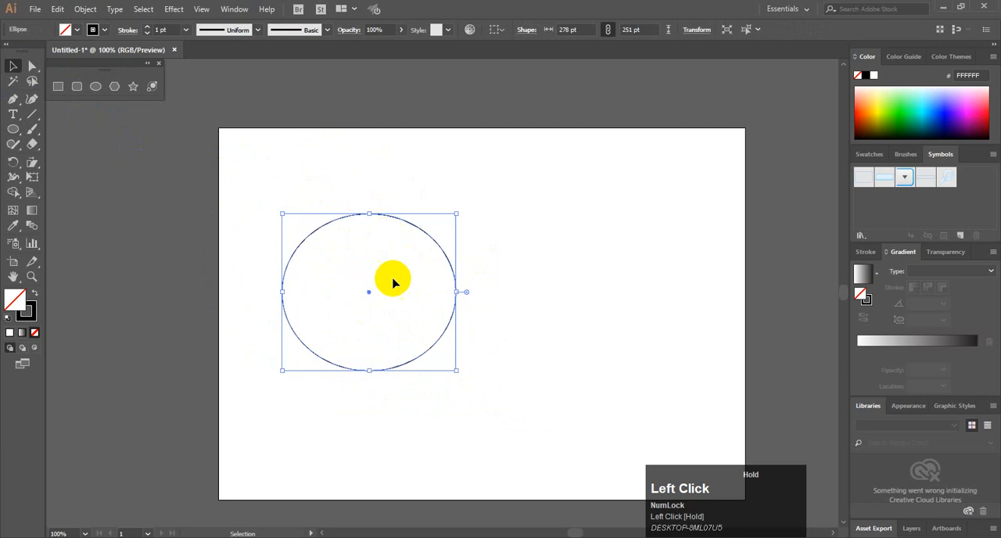
Duplicate the ellipse to the right and centrally above so that three ellipses overlap, and deselect them
alt+click(368, 292)
drag(368, 291, 414, 225)
key(ctrl)
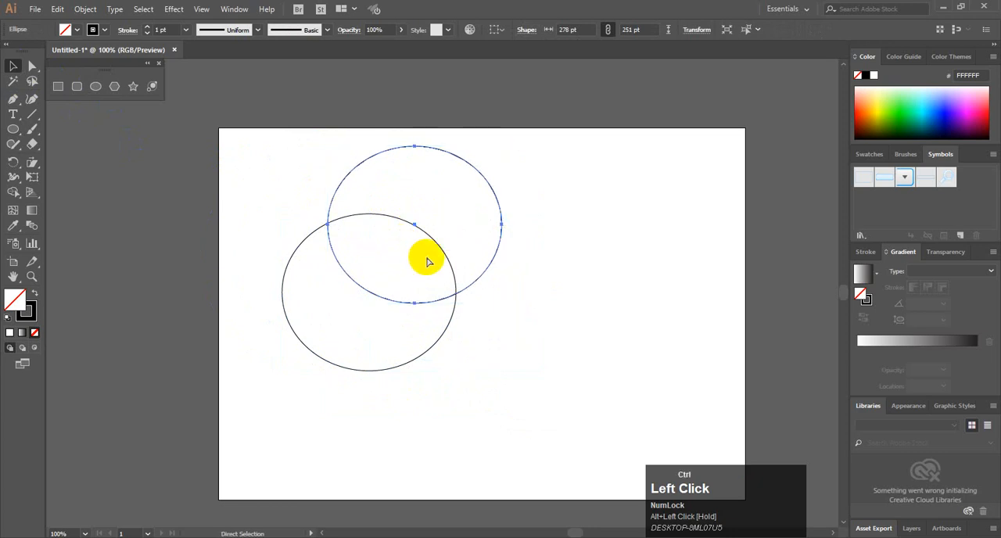
key(ctrl+z)
drag(458, 292, 415, 224)
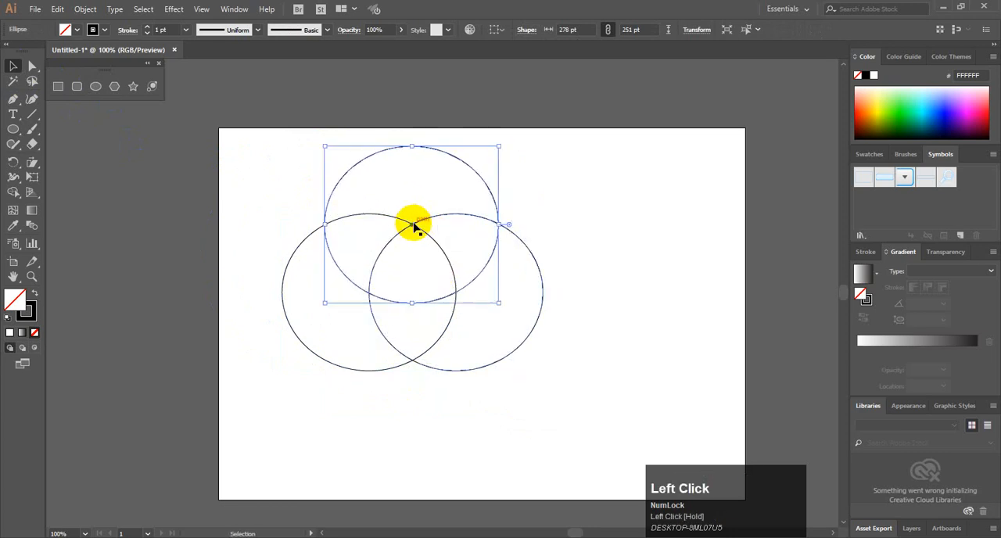
click(242, 179)
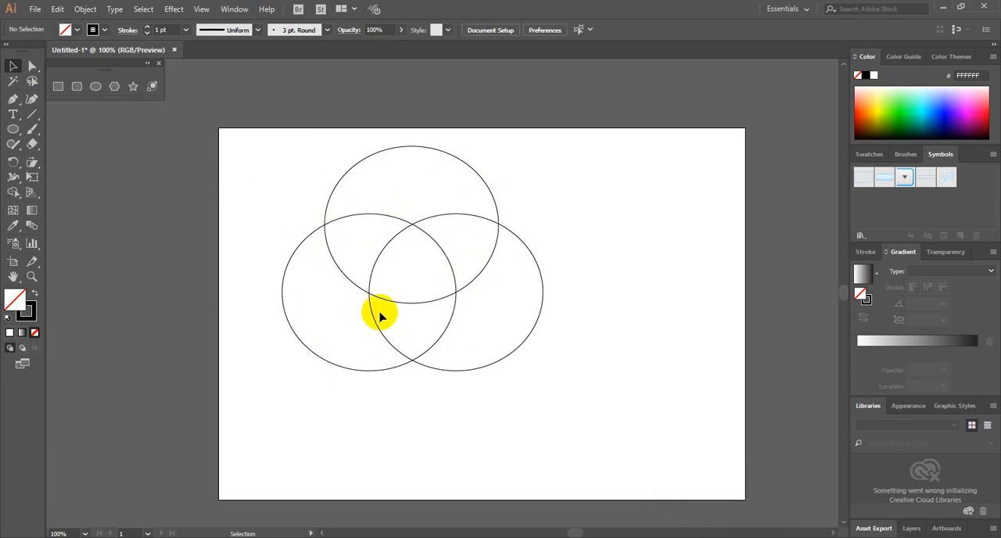
Fill the upper ellipse with light blue (6A99FF) and undo the fill
click(458, 163)
click(937, 102)
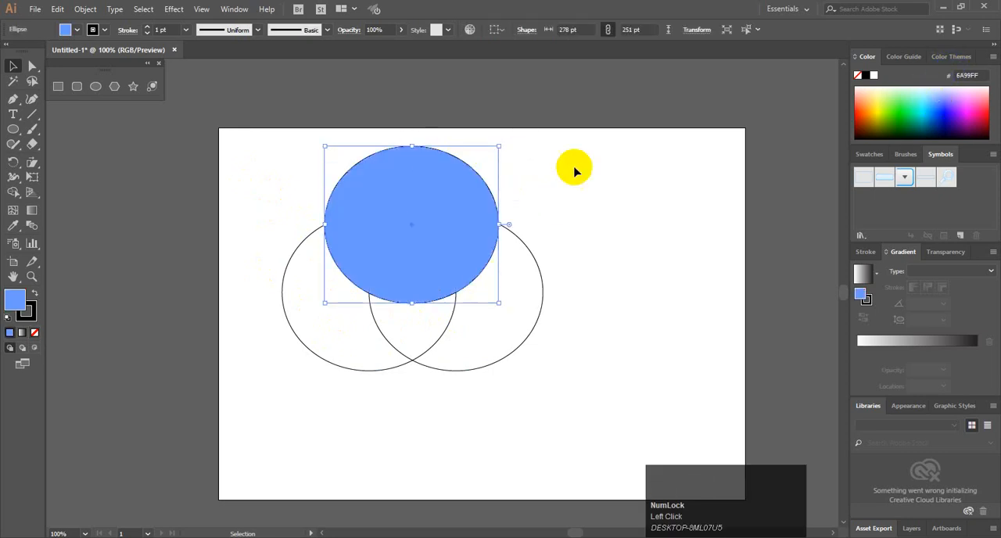
key(ctrl)
key(ctrl+z)
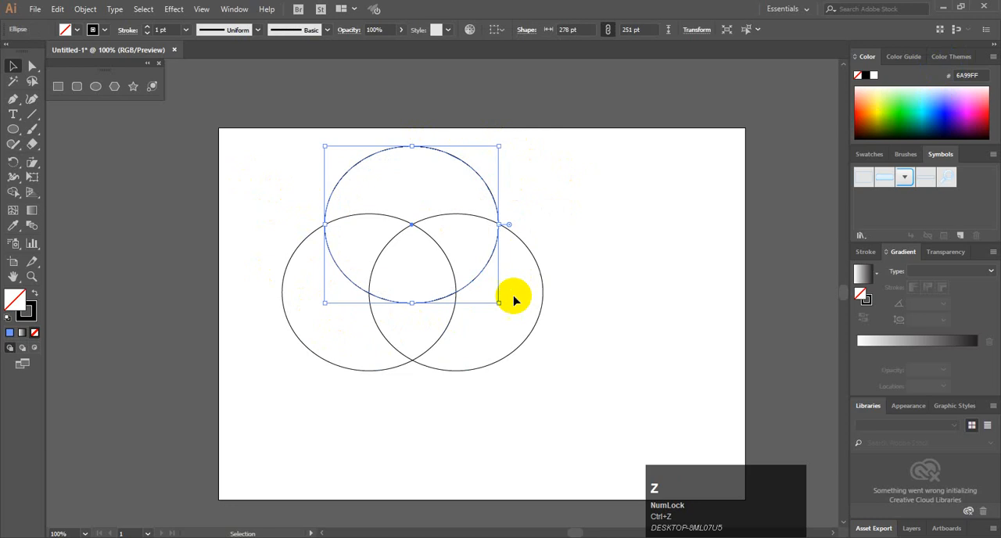
Select the three overlapping ellipses and merge all their regions into one shape with the Shape Builder tool
click(12, 193)
mouse_move(407, 192)
mouse_down()
mouse_move(352, 249)
mouse_move(346, 295)
mouse_move(434, 329)
mouse_move(477, 318)
mouse_move(479, 264)
mouse_move(428, 200)
mouse_up()
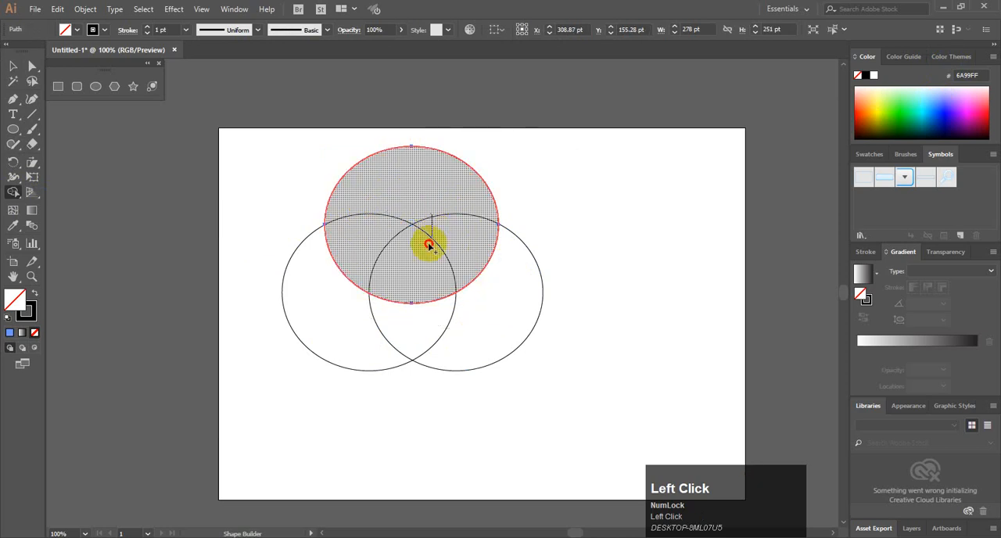
click(13, 66)
drag(249, 149, 610, 400)
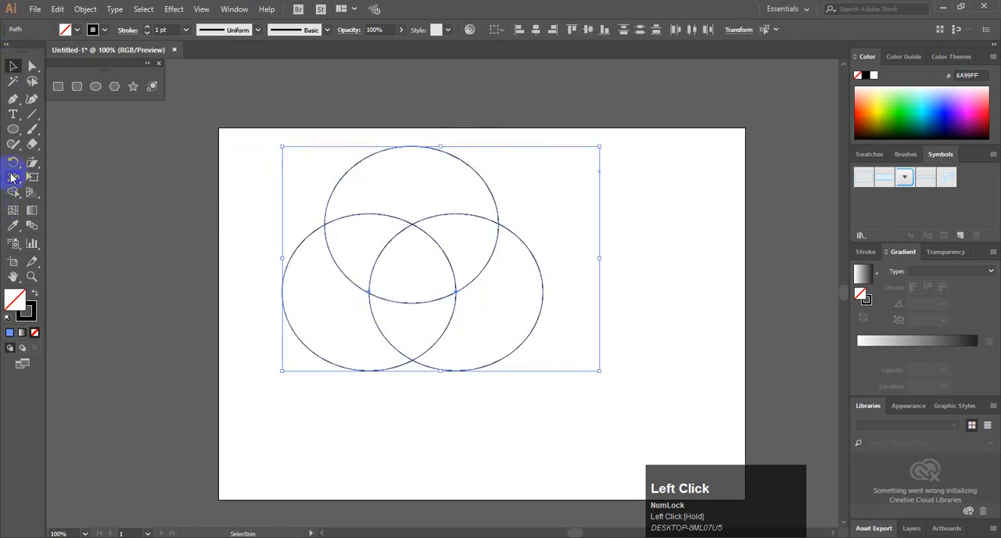
click(13, 192)
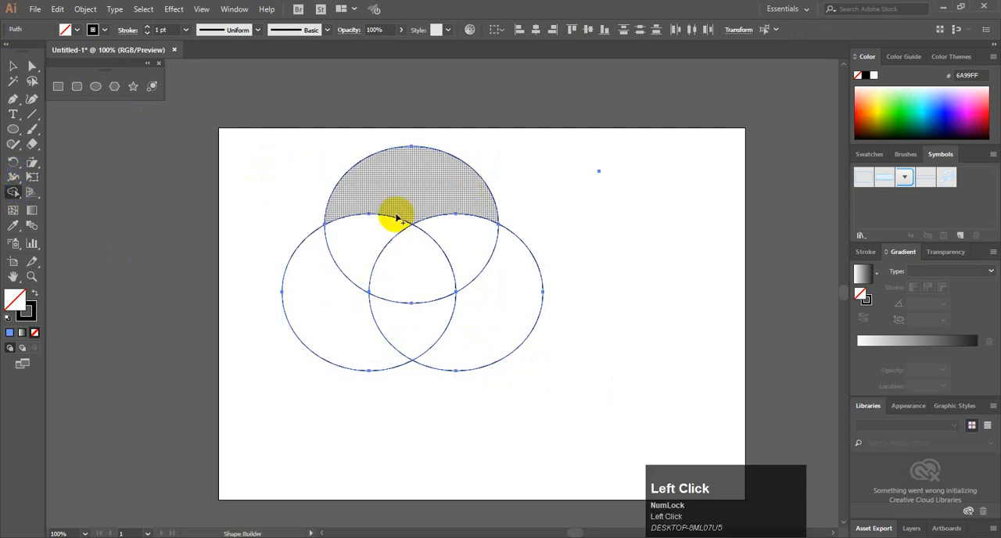
mouse_move(395, 201)
mouse_down()
mouse_move(352, 265)
mouse_move(363, 301)
mouse_move(452, 323)
mouse_move(477, 302)
mouse_move(444, 231)
mouse_move(416, 201)
mouse_move(416, 276)
mouse_up()
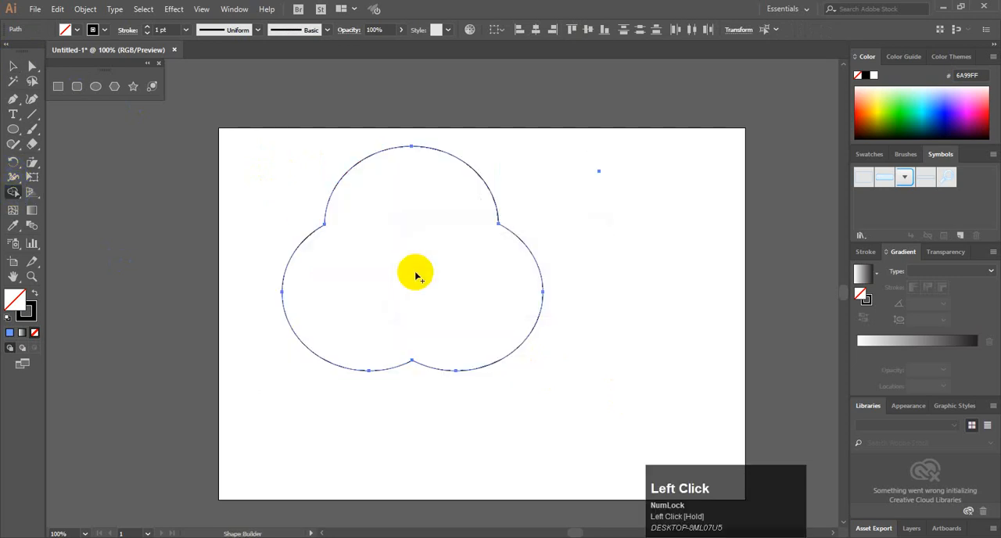
Fill the merged three-lobed shape with light blue (8E9BFF) and delete it
click(11, 65)
click(274, 185)
click(440, 237)
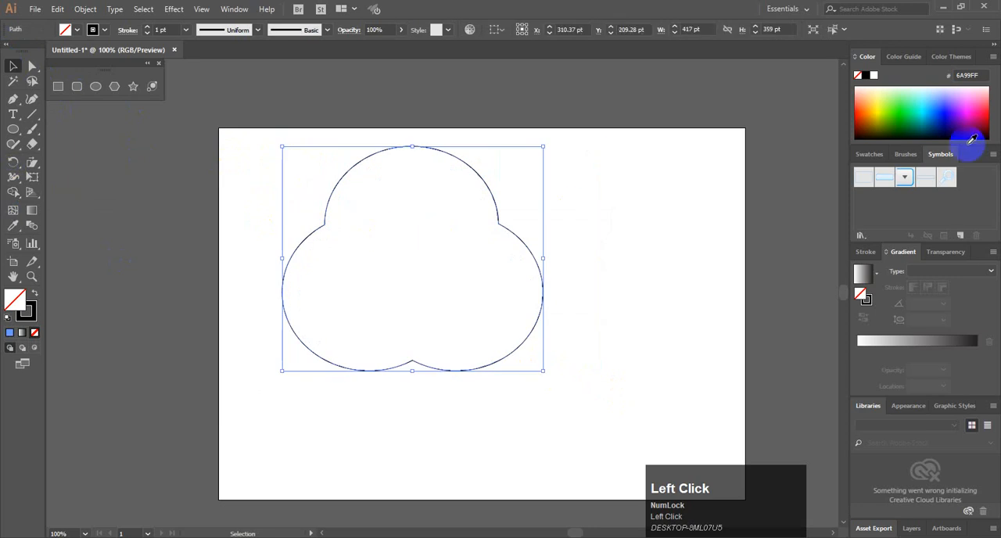
click(941, 97)
click(29, 67)
click(11, 65)
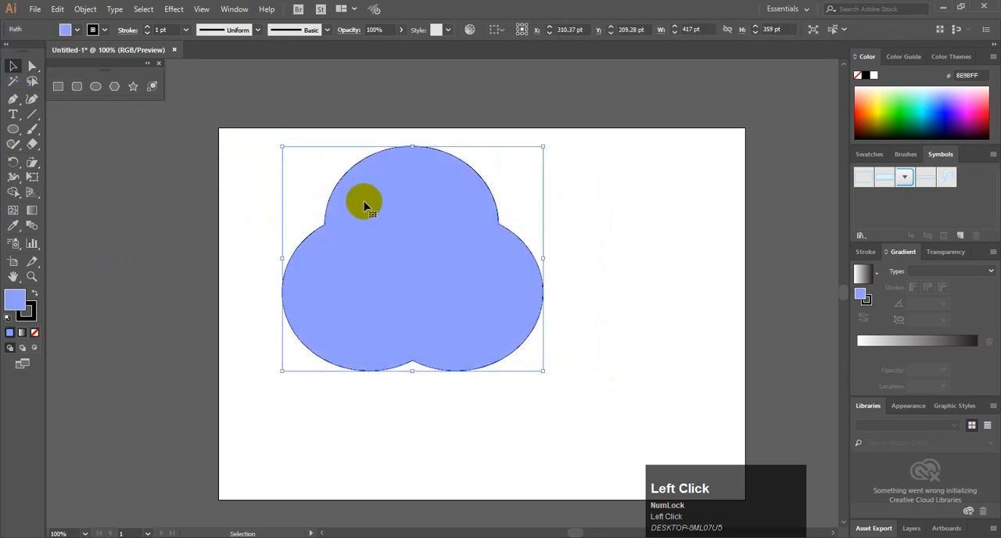
key(Delete)
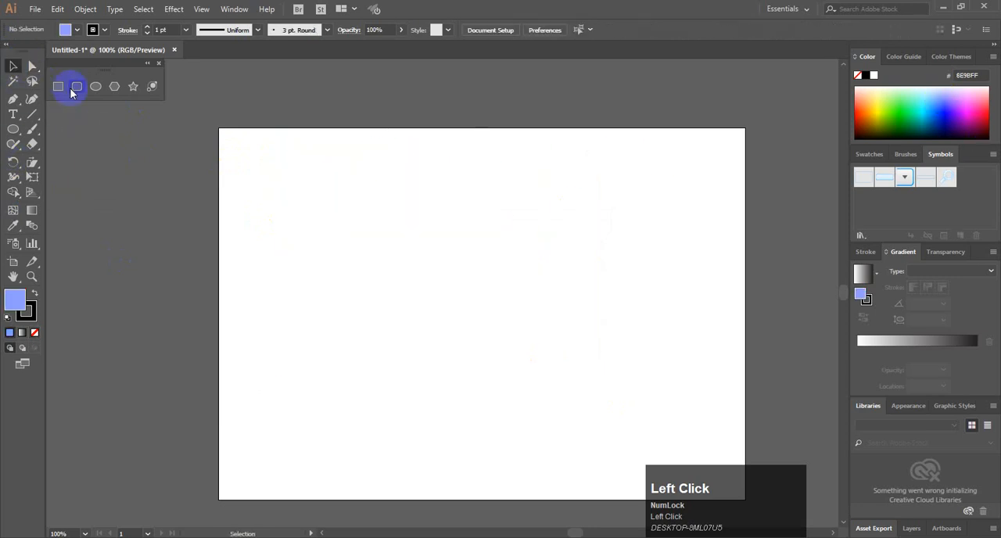
Draw an ellipse about 299 by 196 pt on the left half of the artboard and set its fill to none
click(95, 86)
drag(276, 226, 462, 347)
click(13, 66)
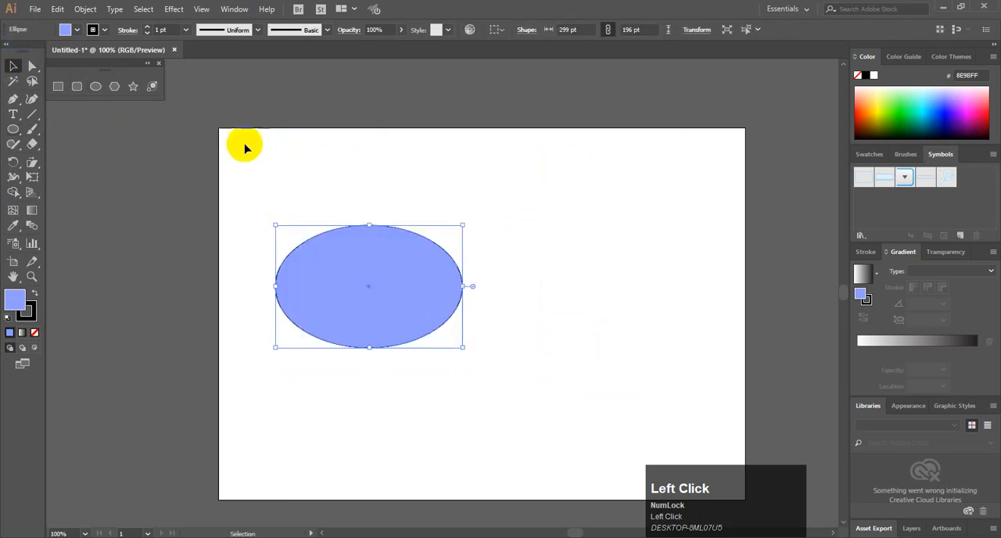
click(77, 30)
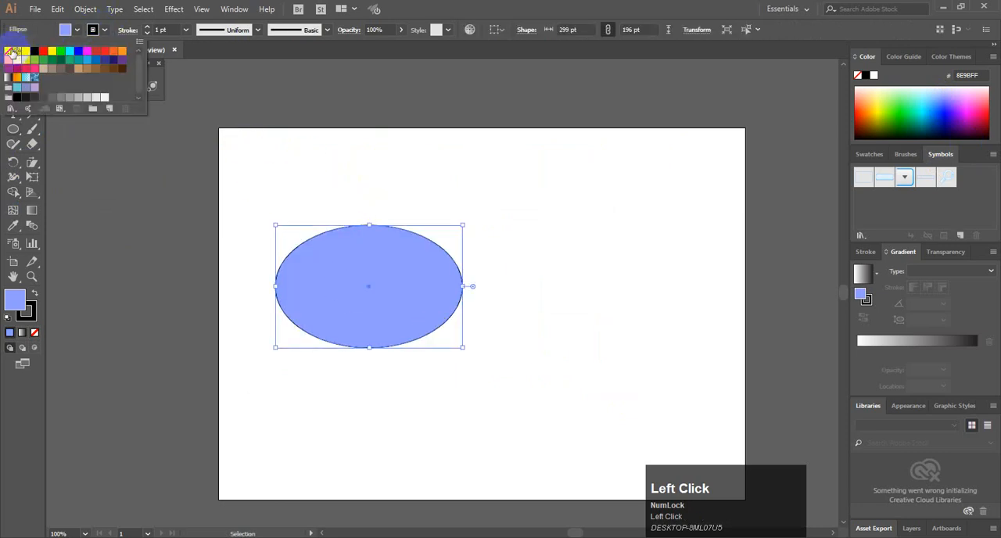
click(9, 52)
Duplicate the ellipse seven times across the artboard so that the copies overlap, and select all eight ellipses
drag(379, 228, 664, 275)
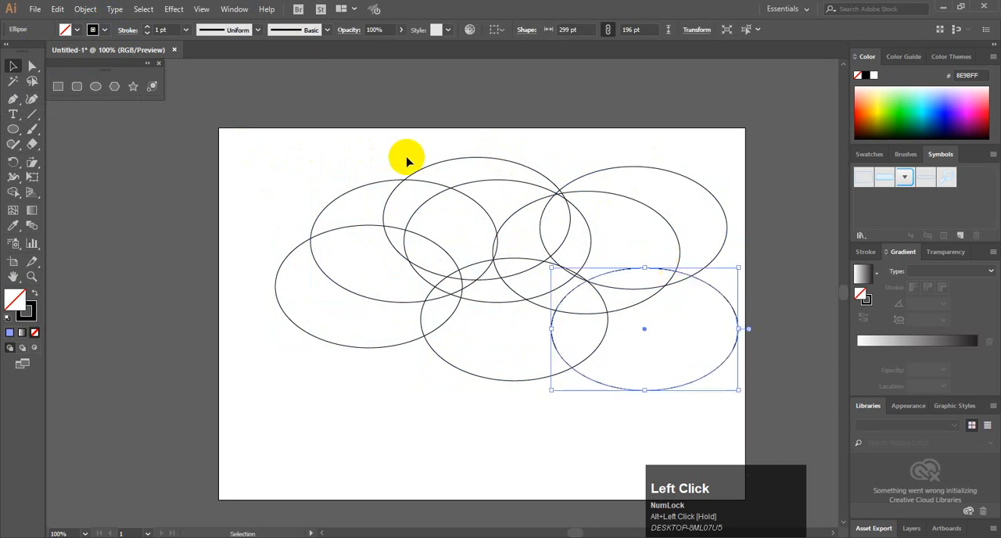
drag(238, 147, 719, 362)
Merge most of the overlapping ellipse regions into one cloud outline with the Shape Builder tool
key(shift+m)
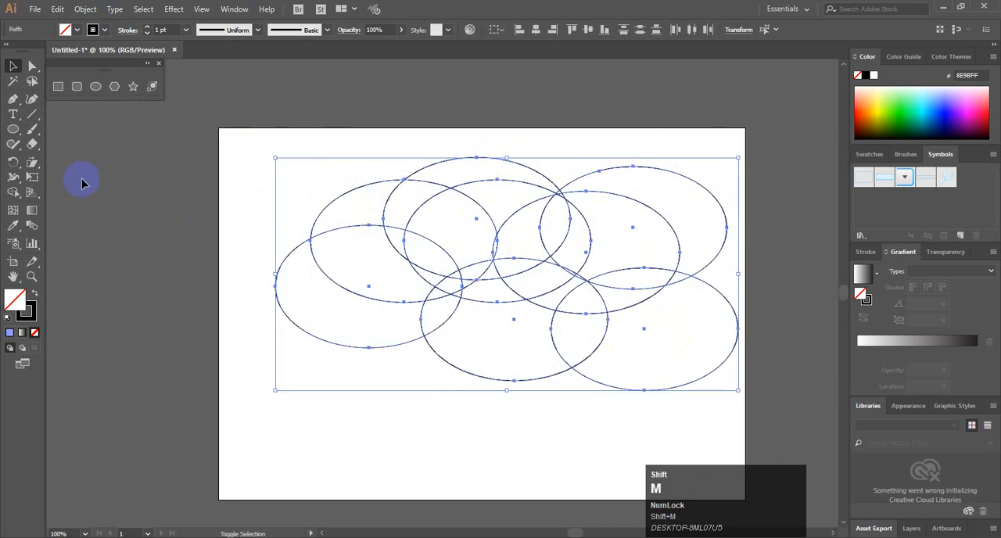
mouse_move(637, 192)
mouse_down()
mouse_move(489, 213)
mouse_move(423, 254)
mouse_move(413, 287)
mouse_move(515, 319)
mouse_move(588, 320)
mouse_move(635, 284)
mouse_move(554, 263)
mouse_move(513, 298)
mouse_up()
mouse_move(558, 269)
mouse_down()
mouse_move(505, 252)
mouse_move(454, 279)
mouse_move(509, 284)
mouse_move(507, 275)
mouse_move(445, 308)
mouse_up()
drag(598, 255, 560, 297)
mouse_move(499, 248)
mouse_down()
mouse_move(482, 266)
mouse_move(492, 258)
mouse_move(467, 179)
mouse_move(409, 212)
mouse_move(362, 303)
mouse_up()
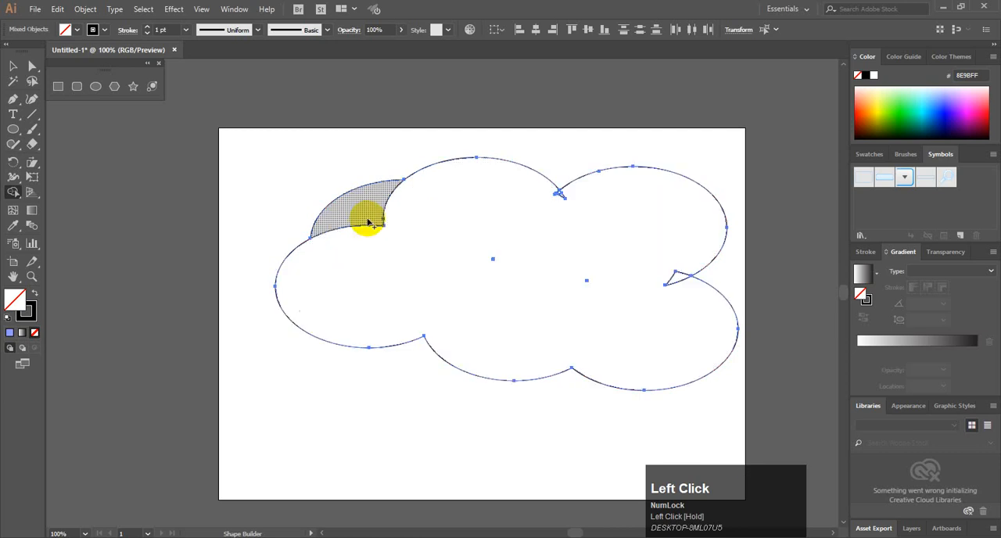
Merge the leftover regions at the cloud's upper-left lobe and right notch into the cloud shape
drag(370, 221, 363, 247)
drag(575, 192, 528, 200)
drag(668, 265, 693, 306)
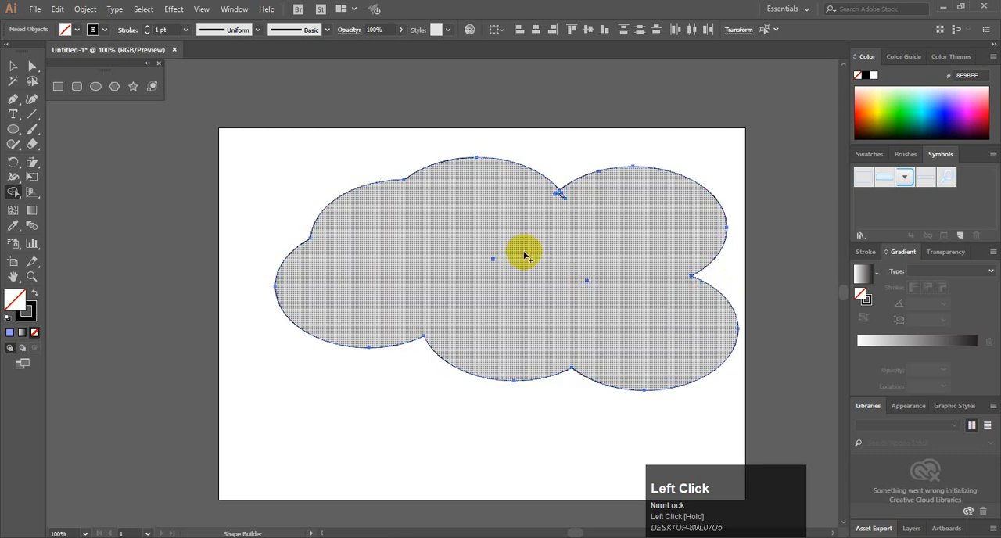
mouse_move(480, 233)
mouse_down()
mouse_move(549, 280)
mouse_move(481, 264)
mouse_up()
Select the merged cloud outline and move it slightly to the left, away from the leftover fragments
click(12, 66)
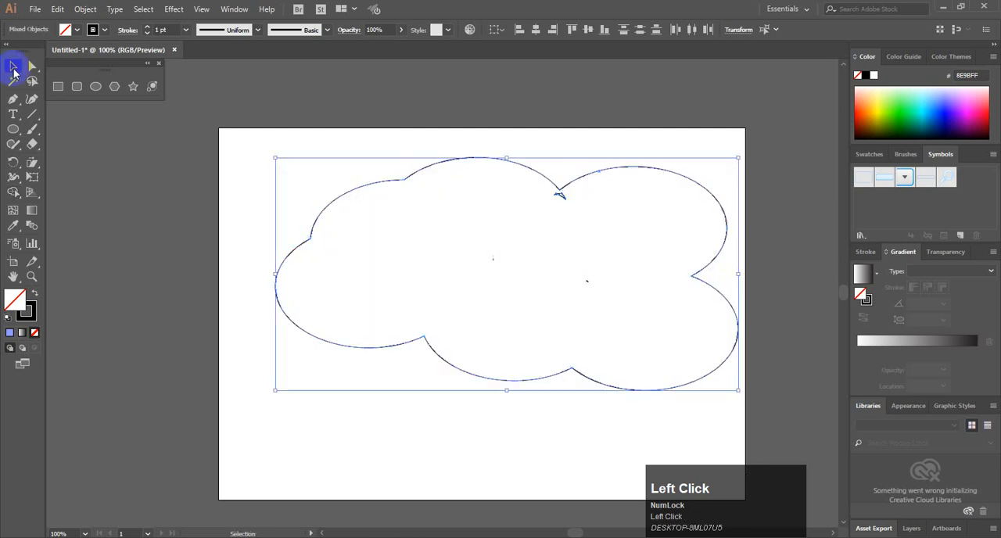
click(422, 161)
click(438, 169)
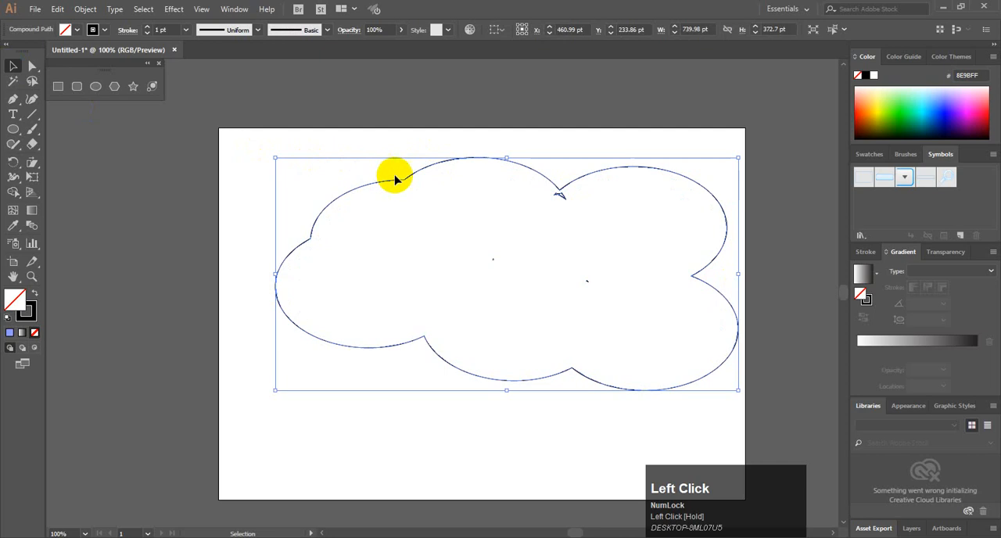
drag(397, 180, 356, 191)
drag(643, 178, 613, 175)
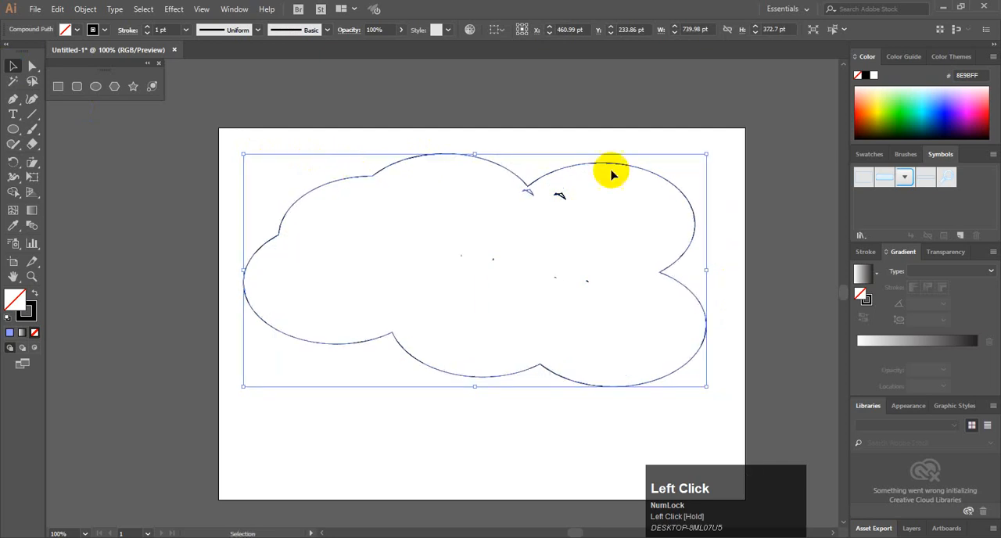
Fill the cloud with dark blue (0800B7), move it toward the artboard's lower left, and select the stray anchor point
drag(942, 125, 949, 115)
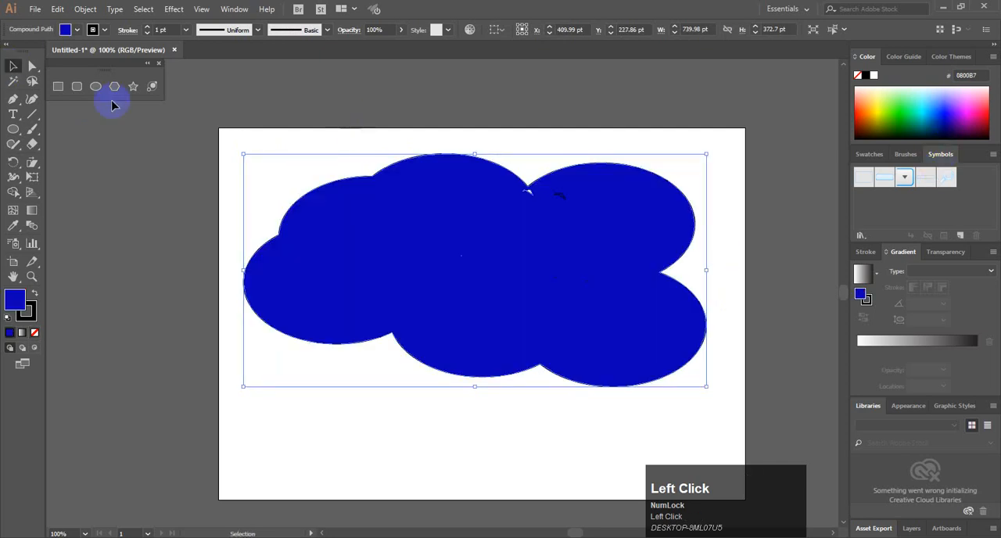
drag(633, 234, 494, 327)
click(588, 173)
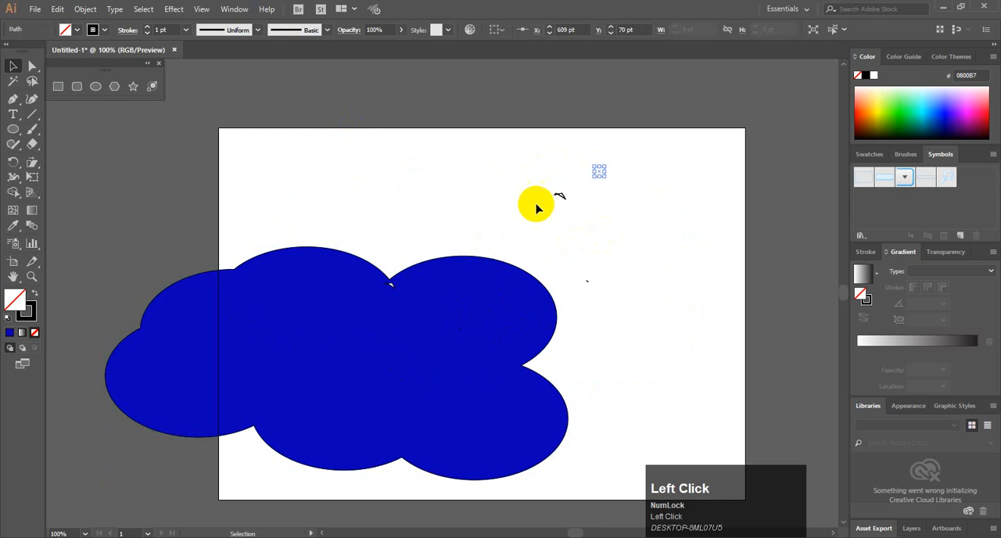
Delete the stray anchor point, the blue cloud and the leftover fragments to clear the artboard
key(Delete)
click(446, 286)
key(Delete)
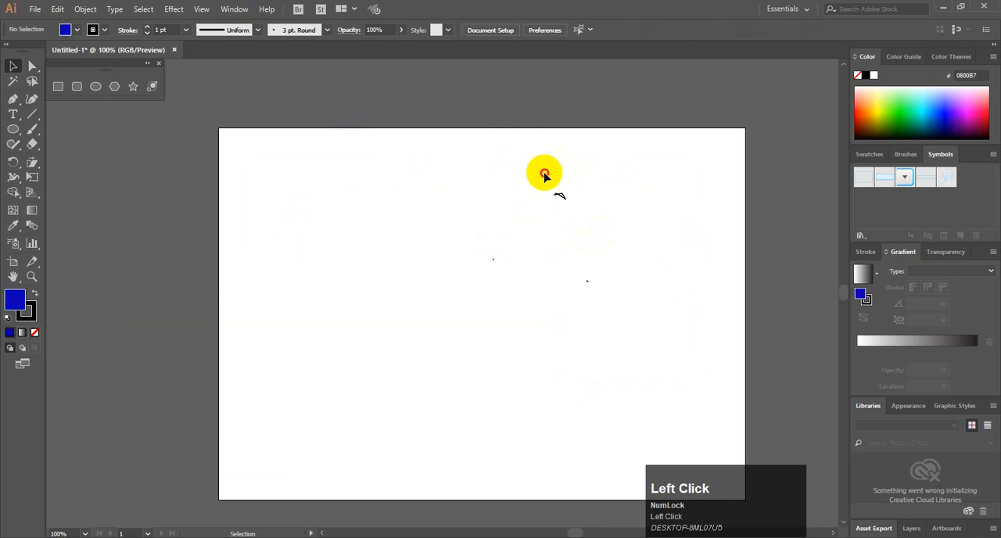
drag(544, 174, 621, 241)
key(Delete)
drag(454, 213, 602, 305)
key(Delete)
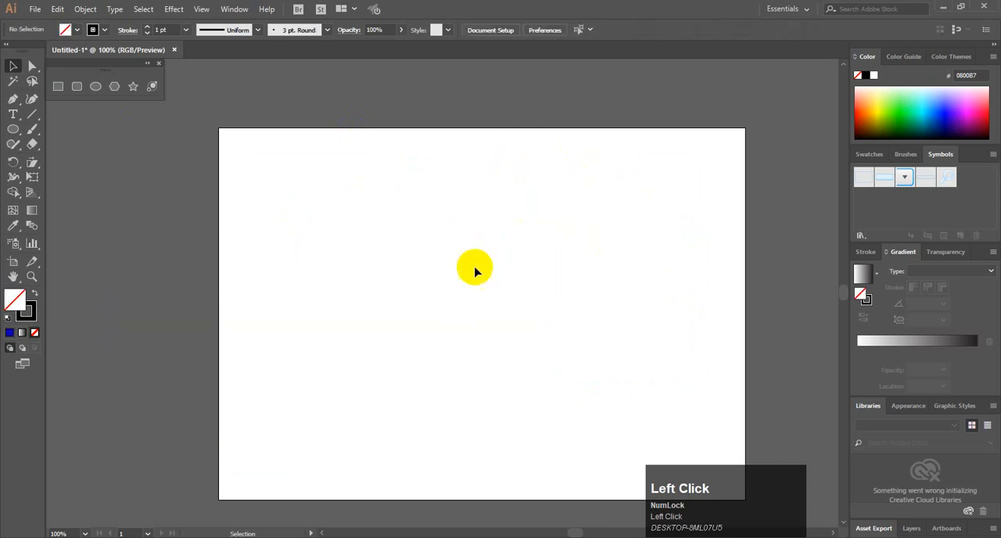
Draw an upright rectangle about 137 by 216 pt and a flat ellipse about 295 by 46 pt overlapping its base
click(13, 131)
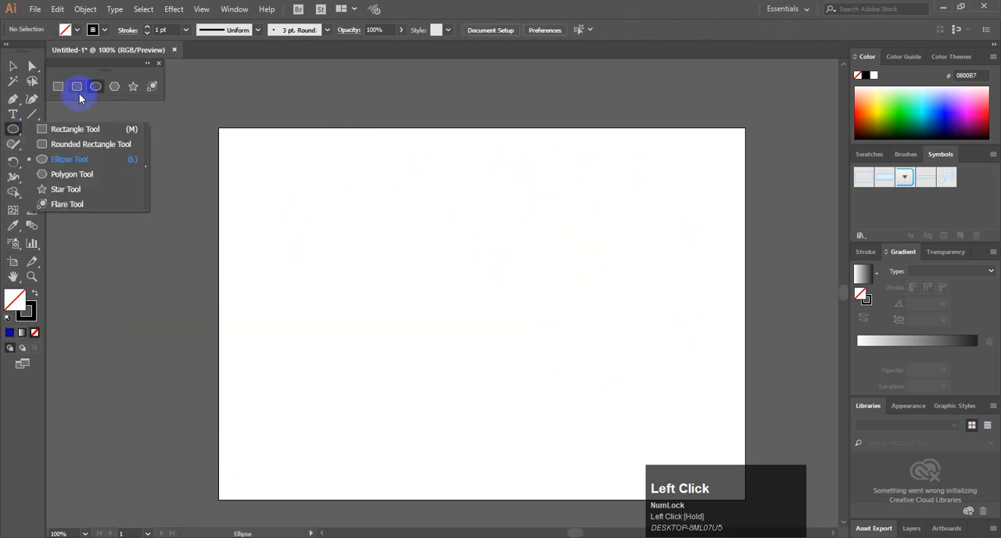
click(58, 86)
mouse_move(419, 183)
mouse_down()
mouse_move(449, 252)
mouse_move(504, 318)
mouse_up()
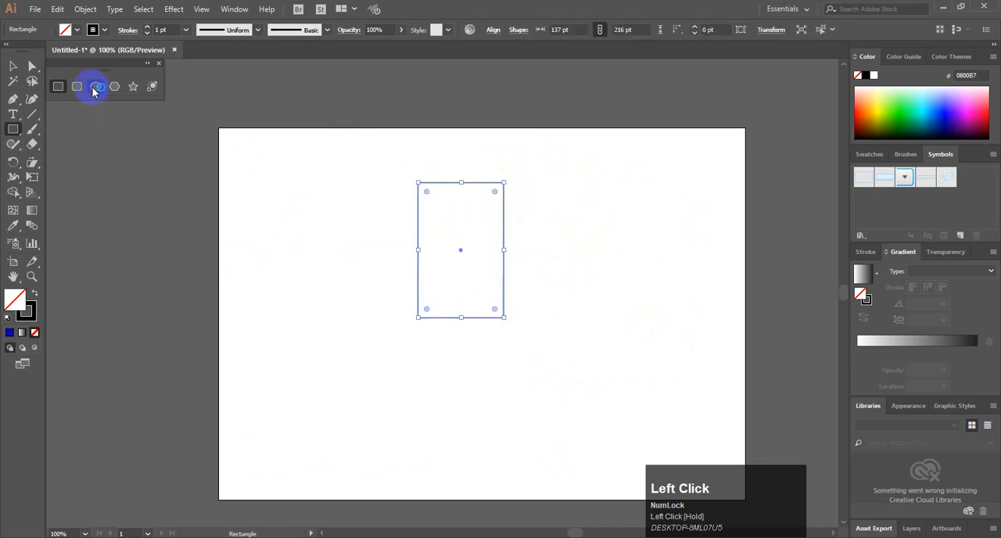
drag(368, 316, 553, 343)
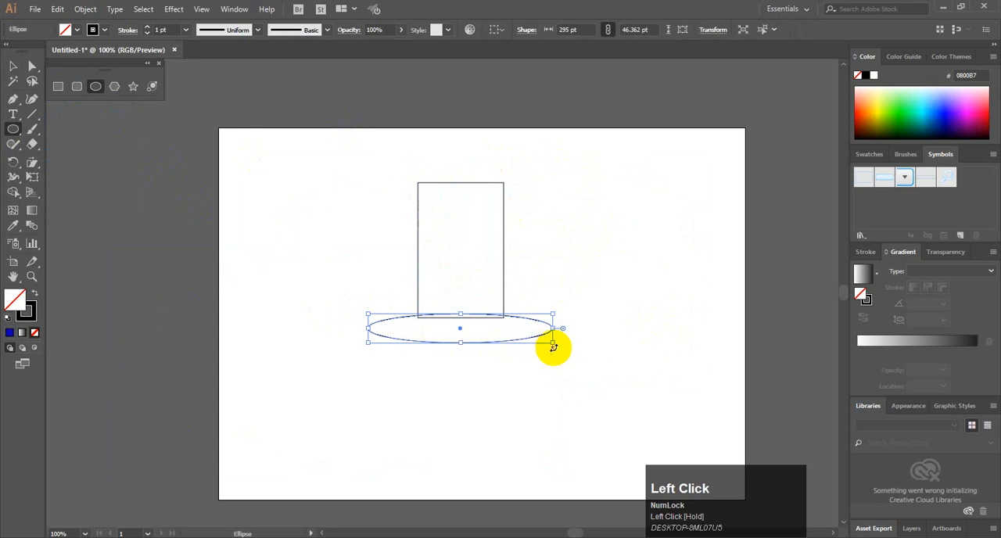
Merge the upright rectangle and the flat ellipse into one hat-like outline with the Shape Builder tool, then deselect it
click(16, 72)
click(351, 211)
drag(377, 198, 465, 381)
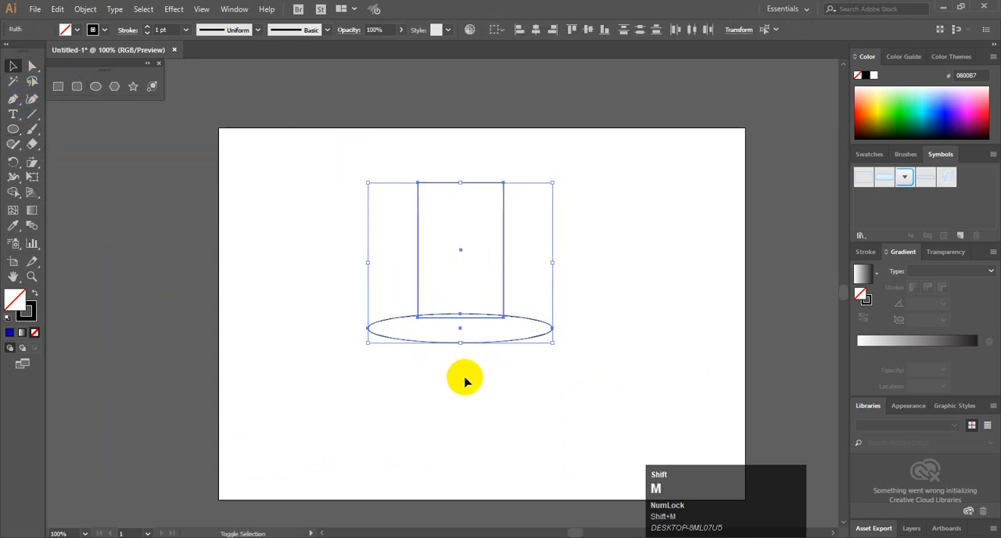
key(shift+m)
drag(448, 234, 447, 328)
click(13, 68)
click(217, 188)
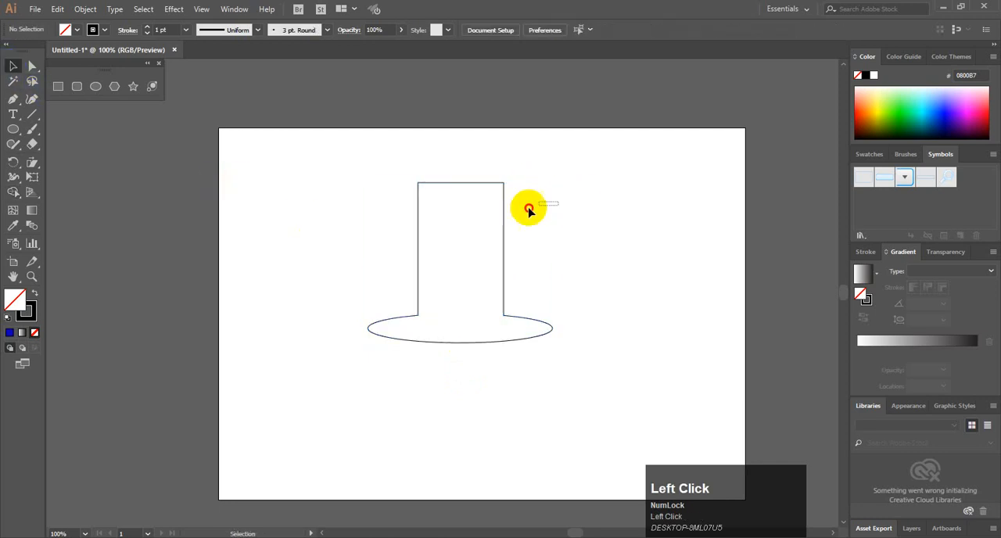
Fill the hat shape with blue (3200CF) and move it partly off the artboard's left edge
mouse_move(504, 218)
mouse_down()
mouse_move(429, 186)
mouse_move(353, 206)
mouse_up()
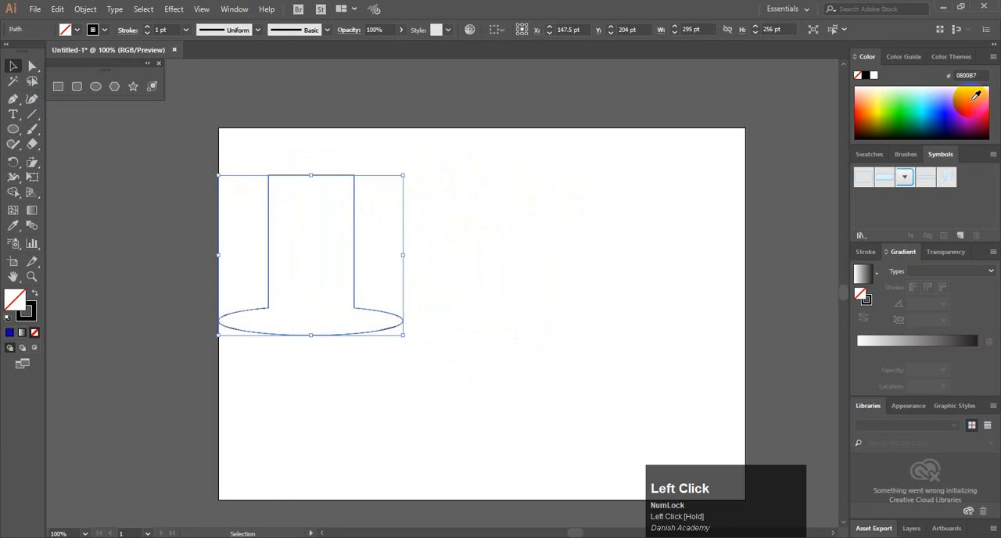
drag(975, 95, 950, 94)
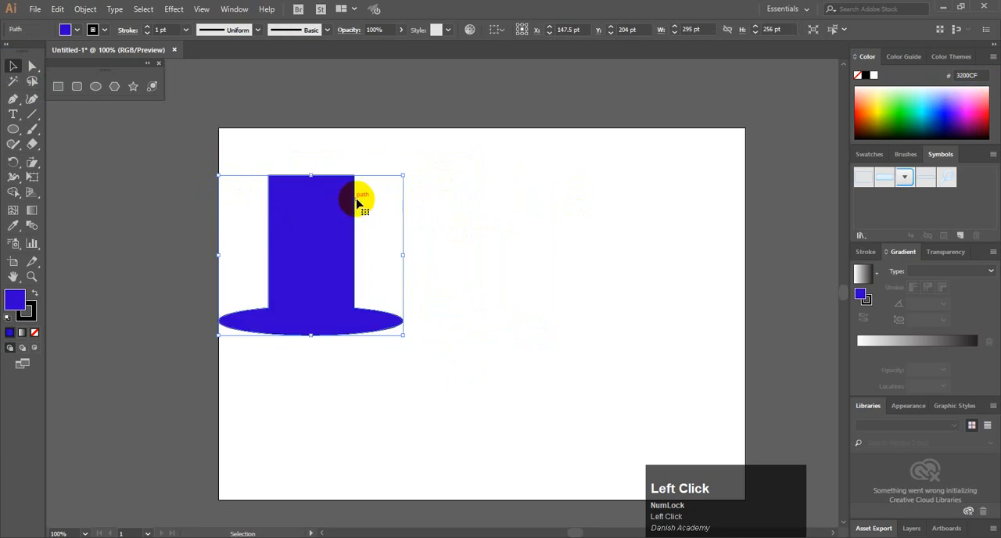
drag(356, 204, 249, 207)
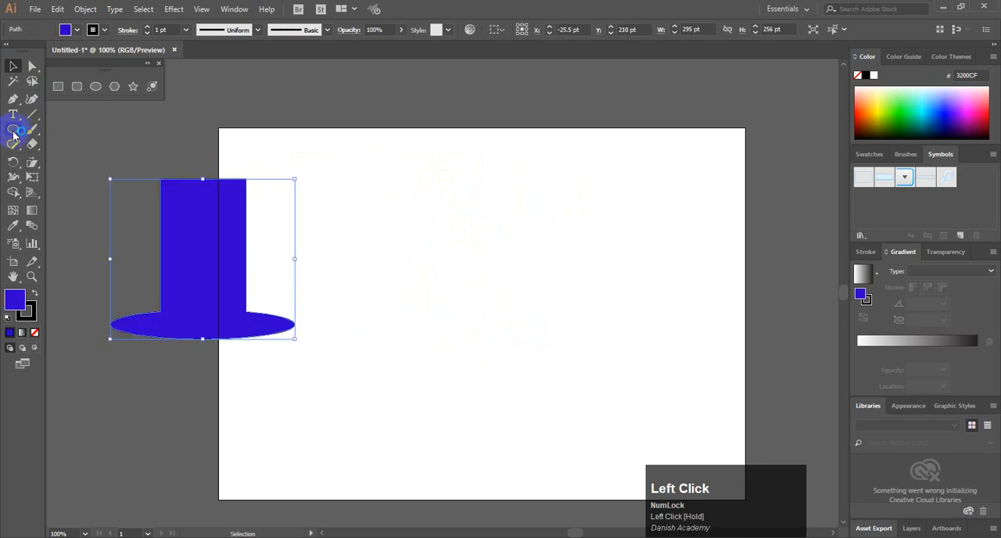
Draw an ellipse about 548 by 147 pt on the artboard and a rectangle about 380 by 205 pt over its middle
click(91, 89)
drag(330, 199, 672, 291)
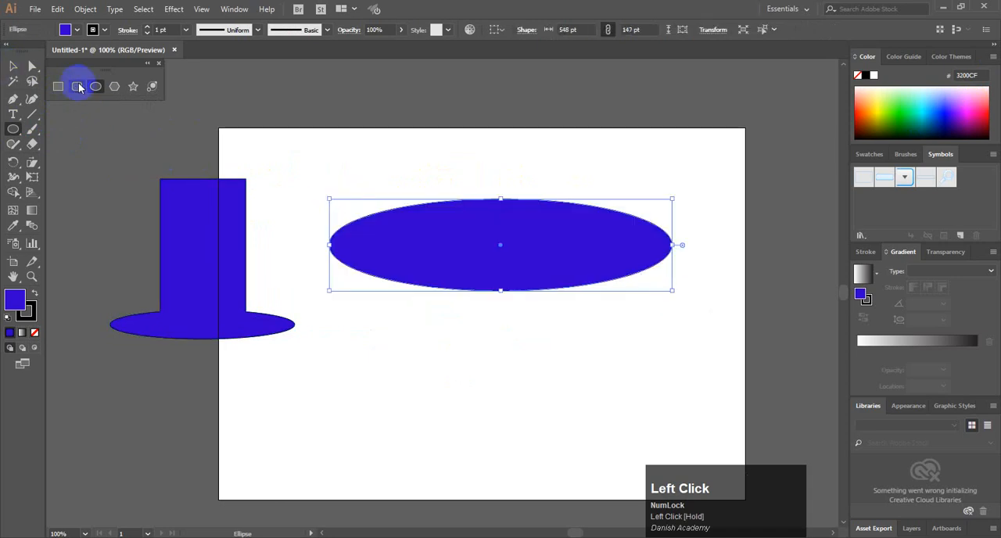
drag(386, 186, 623, 313)
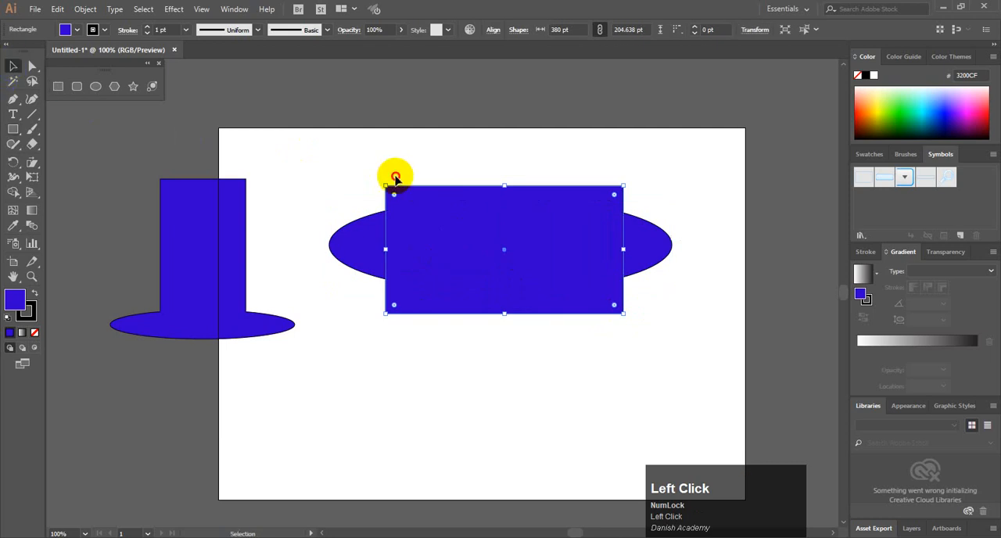
Merge the wide ellipse and its overlapping rectangle with the Shape Builder tool and move the result below the hat shape
drag(317, 158, 550, 308)
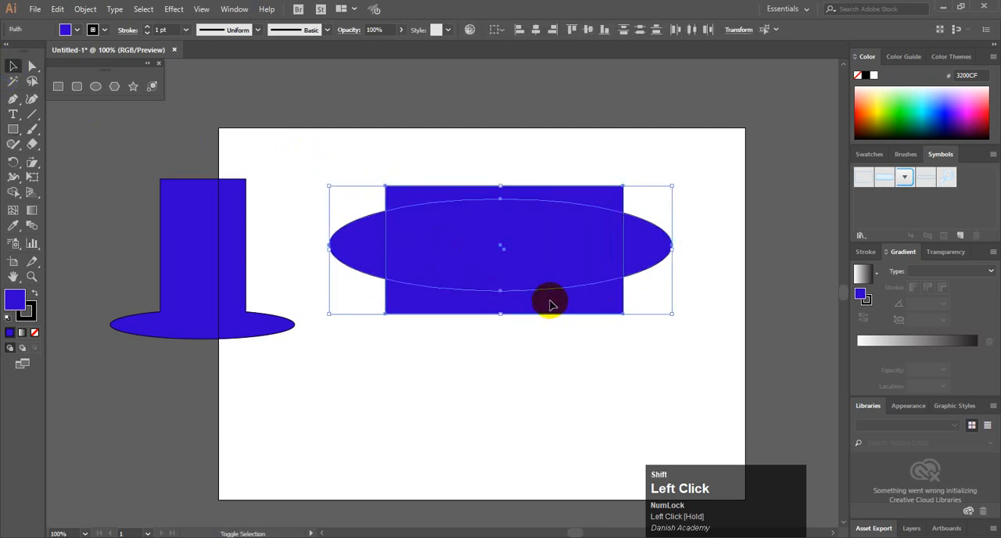
key(shift+m)
mouse_move(348, 233)
mouse_down()
mouse_move(636, 238)
mouse_move(578, 255)
mouse_move(566, 297)
mouse_up()
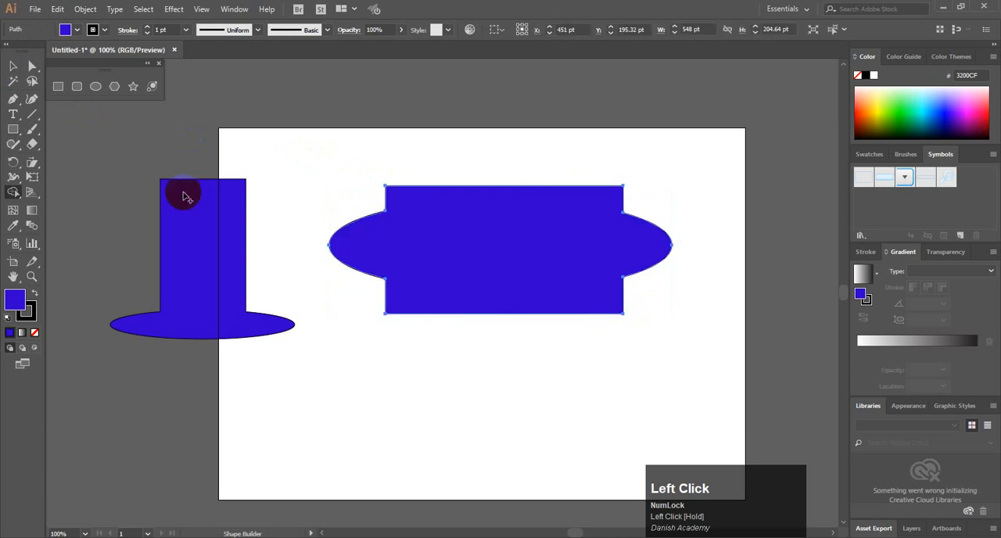
click(8, 66)
drag(493, 258, 148, 451)
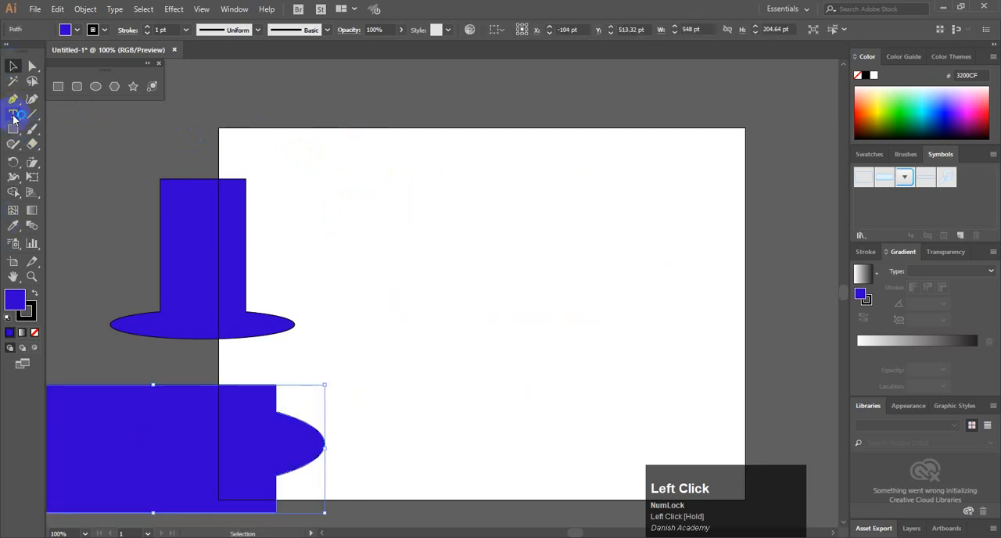
Draw a rectangle about 452 by 134 pt and an ellipse about 183 by 127 pt overlapping its right end
click(58, 88)
drag(325, 198, 608, 282)
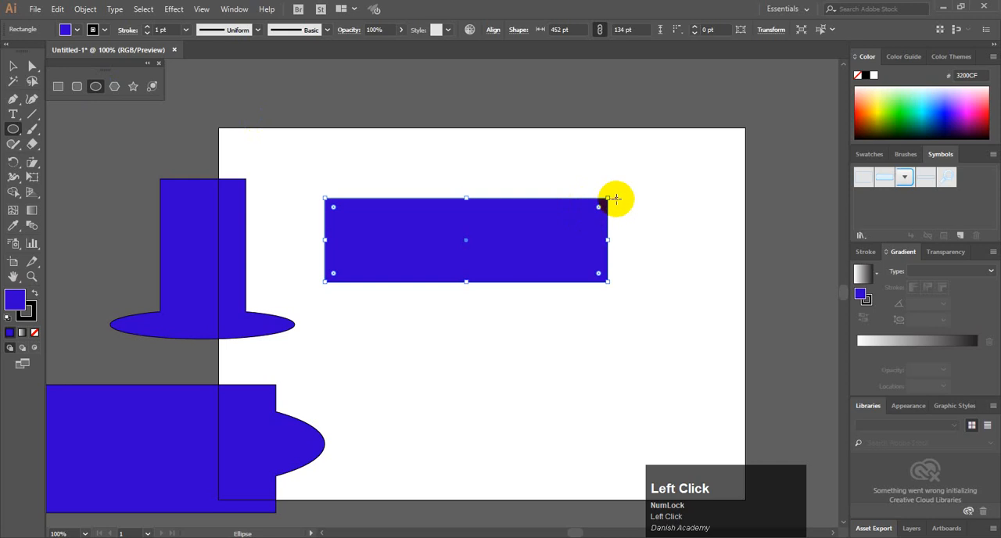
drag(662, 203, 545, 281)
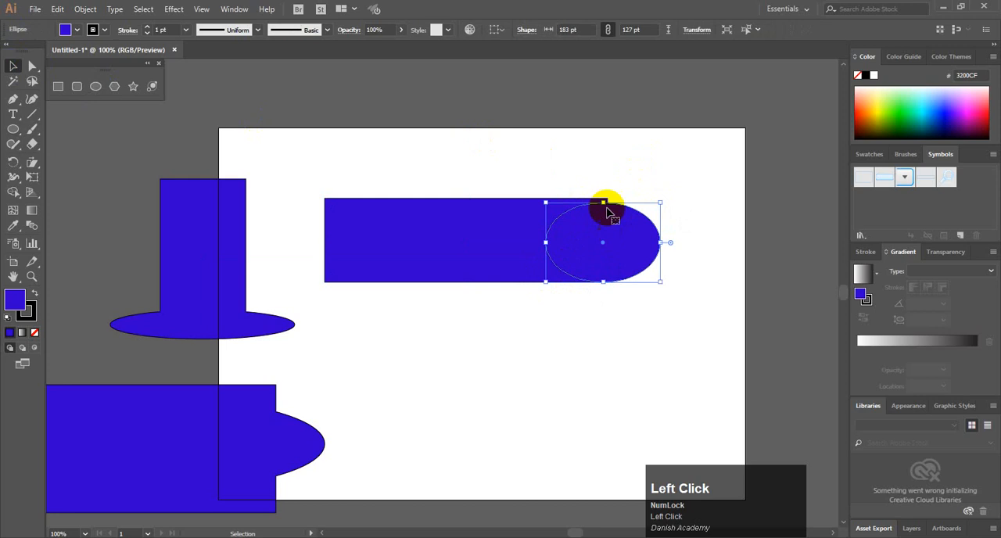
Stretch the ellipse's top up to the rectangle's upper edge so that it is 134 pt high
alt+scroll(604, 223, up, 2)
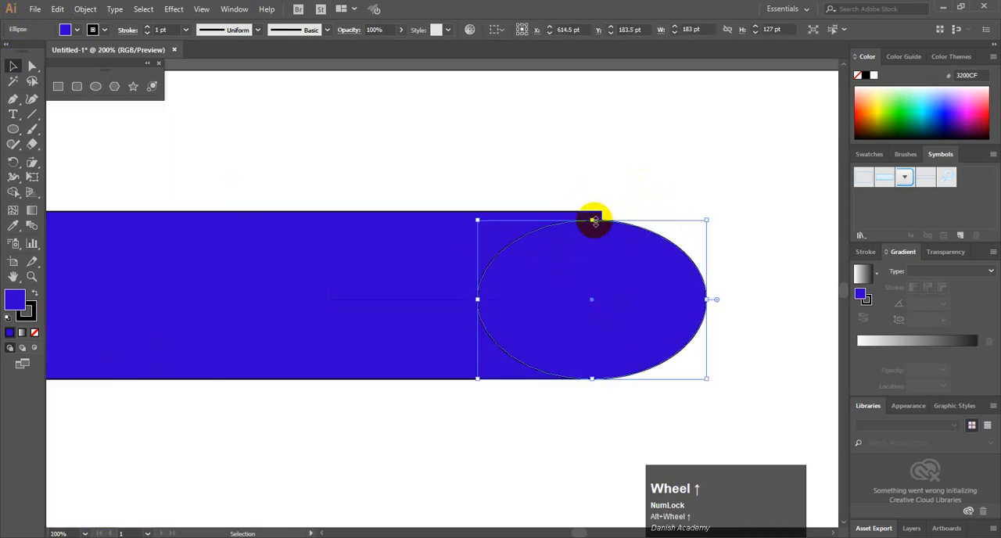
drag(592, 220, 592, 211)
alt+scroll(557, 316, down, 1)
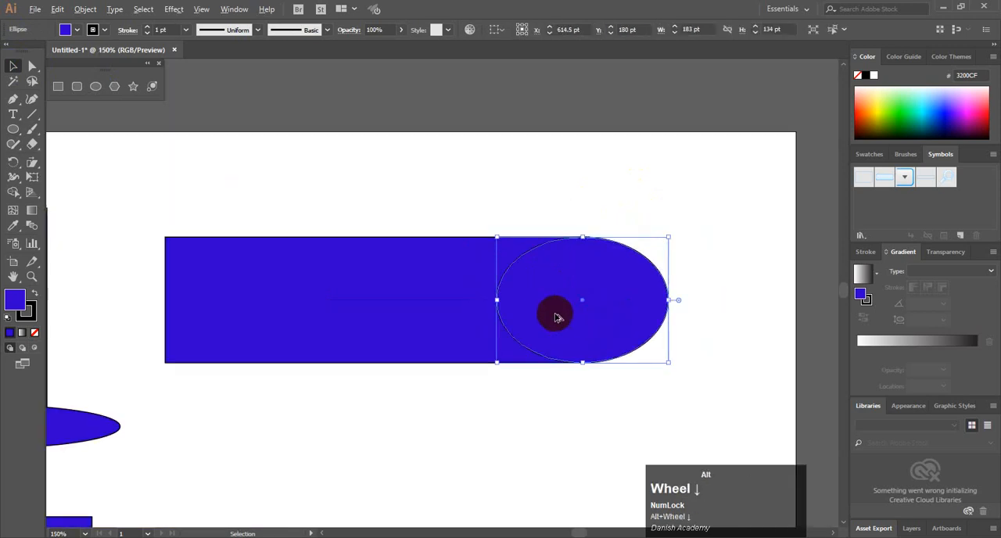
Merge the rectangle and the end ellipse into one bar with a rounded right end using the Shape Builder tool
drag(394, 200, 596, 318)
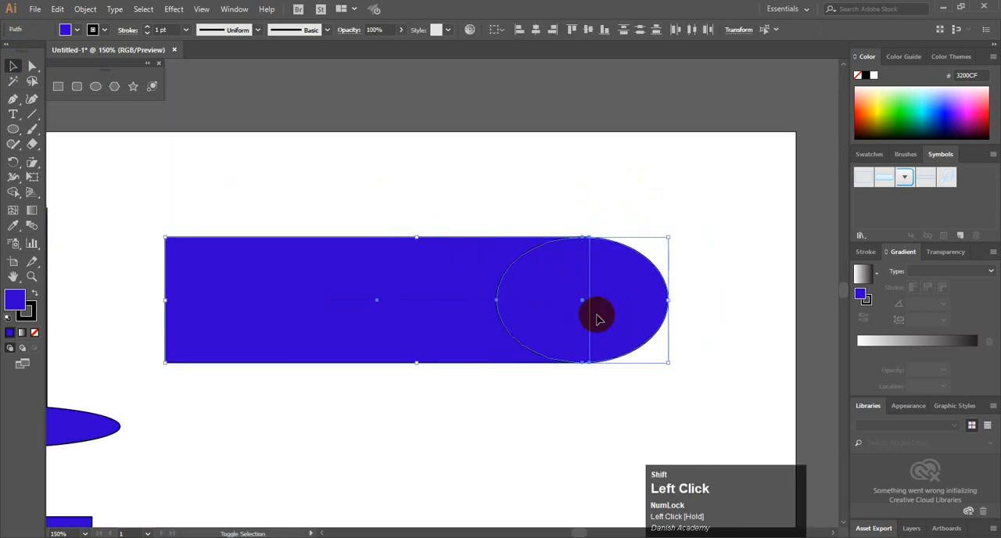
key(shift+m)
drag(357, 305, 634, 302)
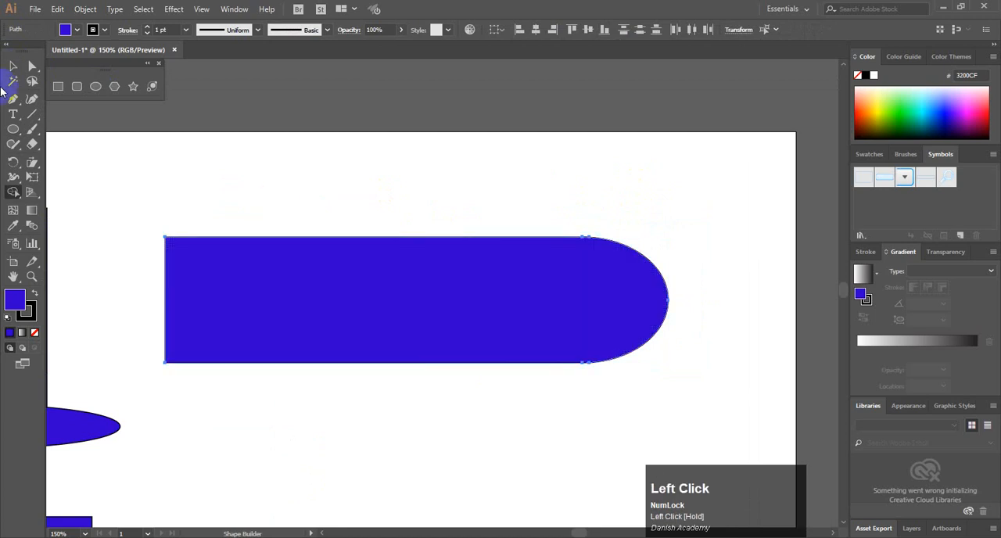
click(11, 67)
click(324, 190)
Fill the round-ended bar with dark purple (3A008E)
click(415, 258)
click(955, 120)
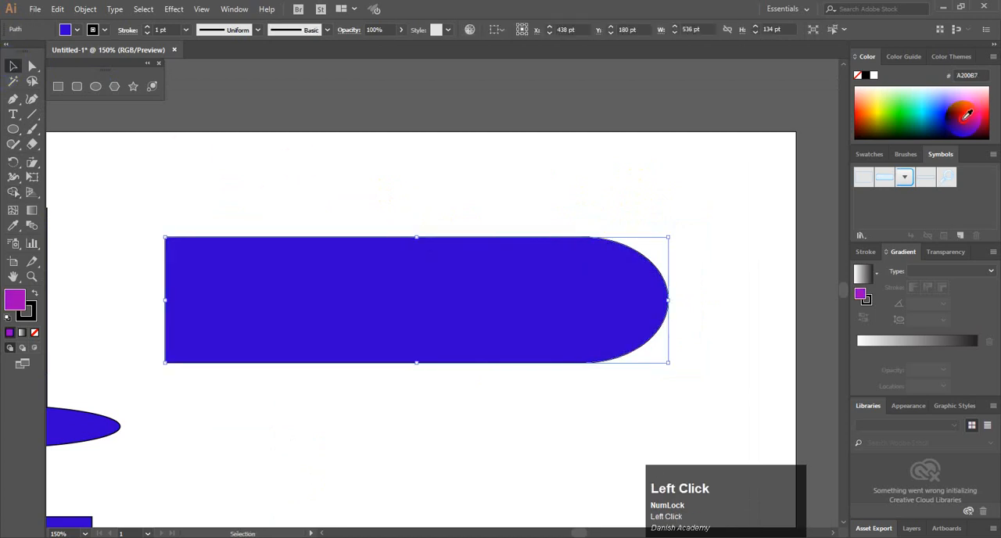
click(952, 123)
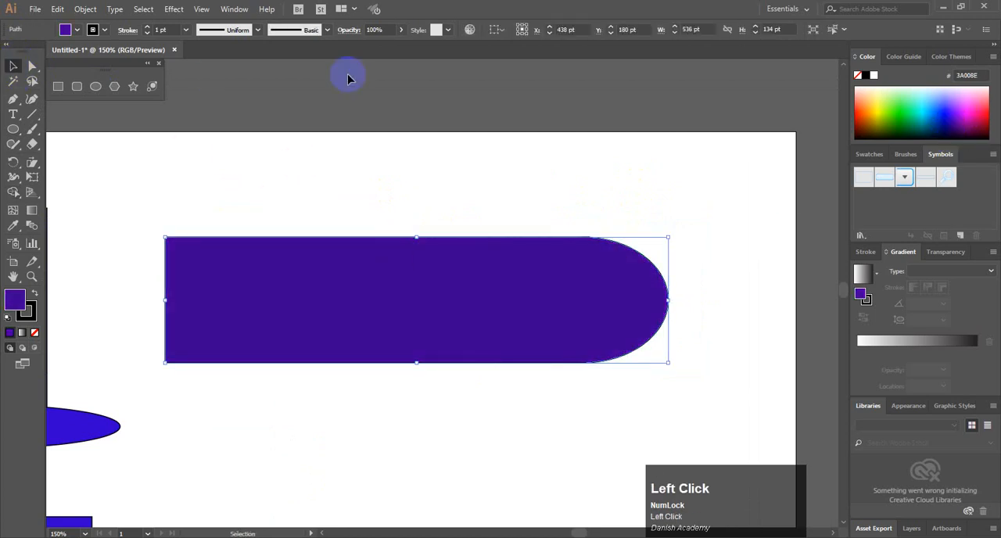
Delete the purple bar, both blue merged shapes and the tiny leftover fragments to empty the document
key(Delete)
scroll(378, 270, down, 3)
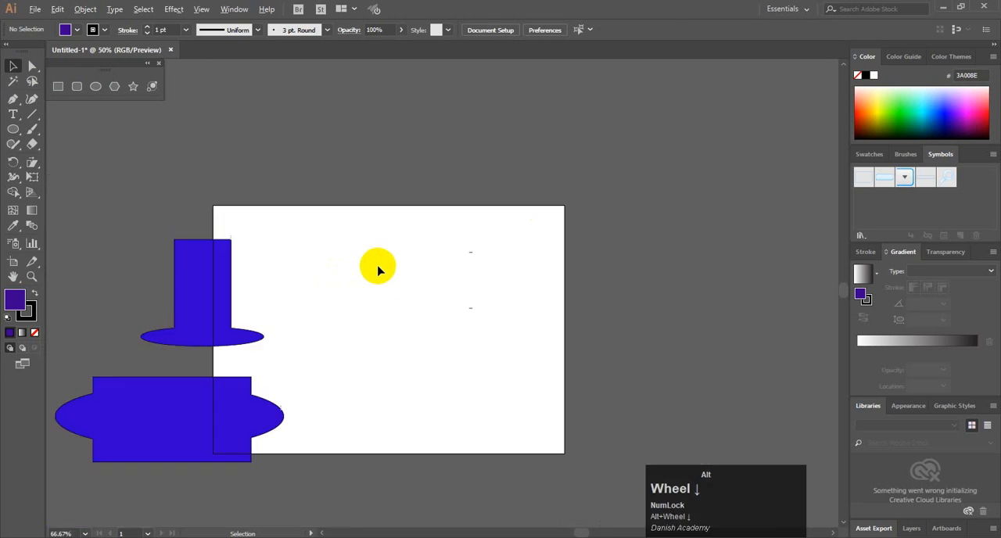
scroll(378, 270, down, 1)
click(179, 363)
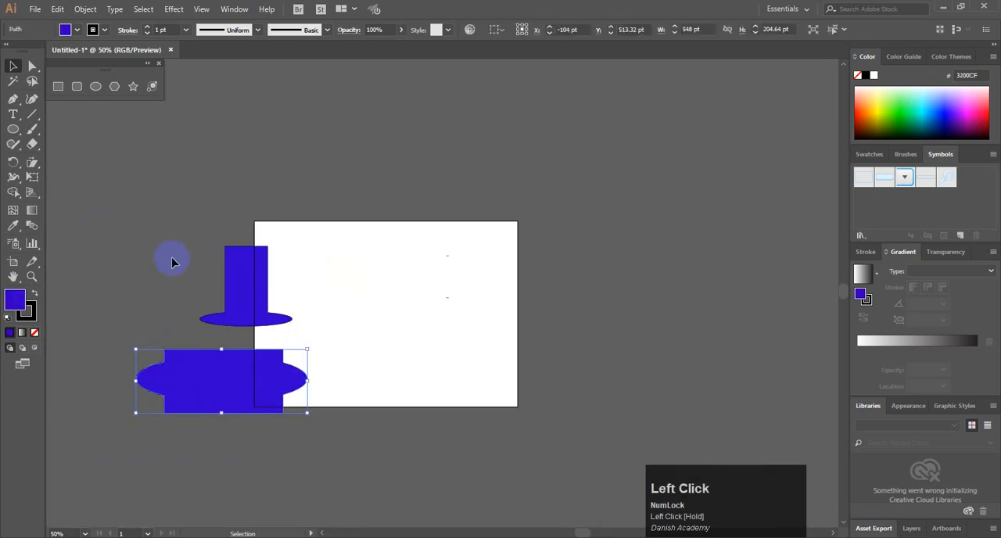
key(Delete)
drag(159, 223, 277, 308)
key(Delete)
drag(364, 223, 498, 348)
key(Delete)
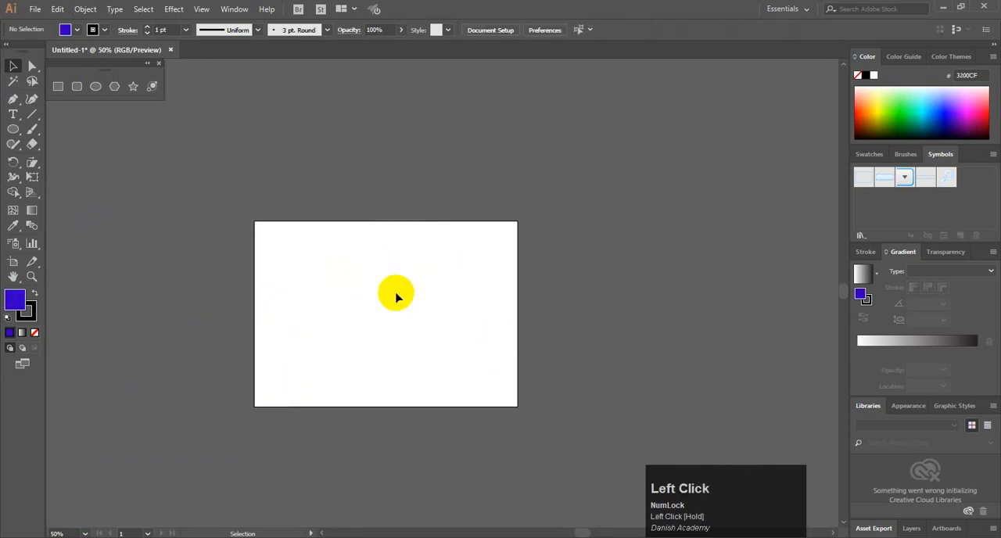
Draw an ellipse about 328 by 253 pt on the artboard and set its fill to none
scroll(390, 278, up, 2)
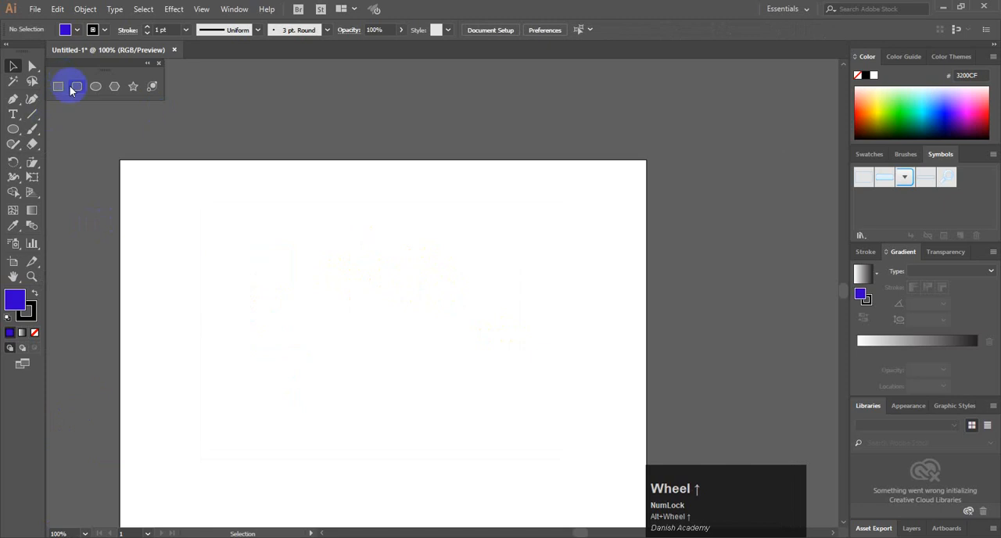
click(95, 86)
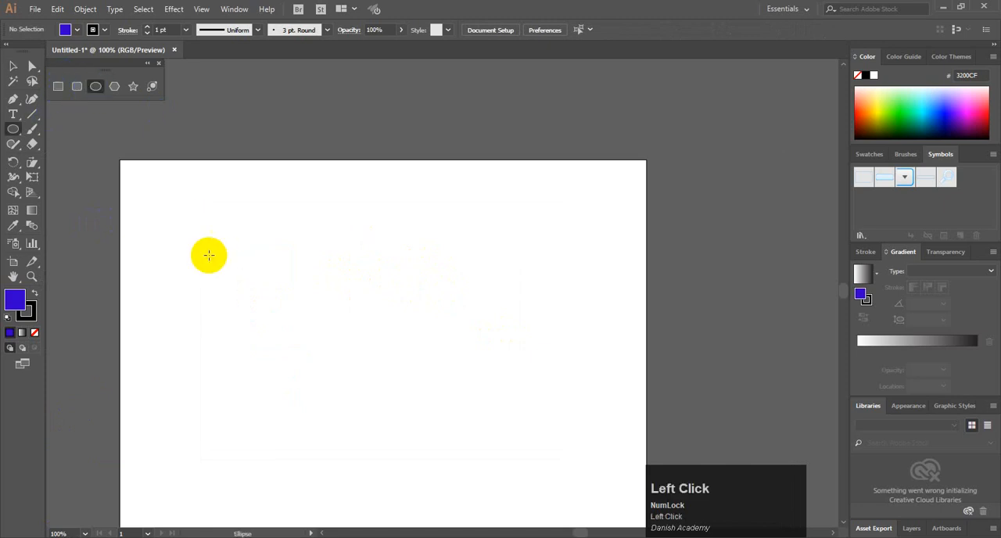
drag(205, 250, 409, 407)
click(13, 67)
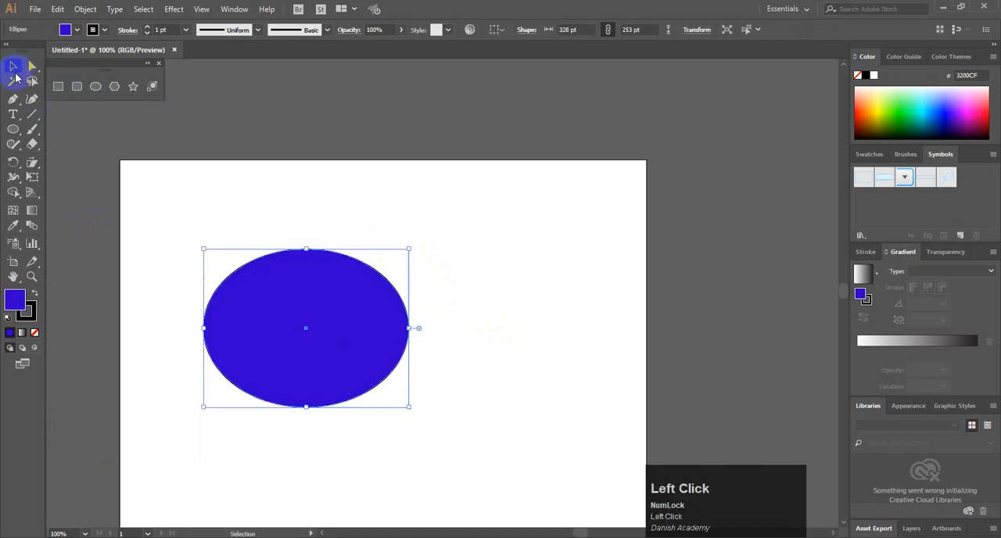
click(69, 31)
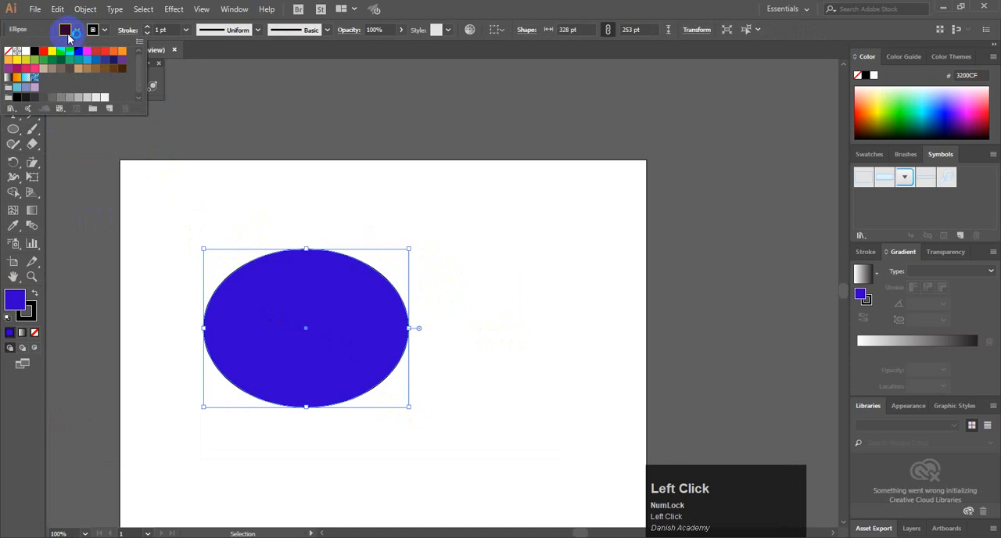
click(9, 51)
click(190, 134)
click(290, 239)
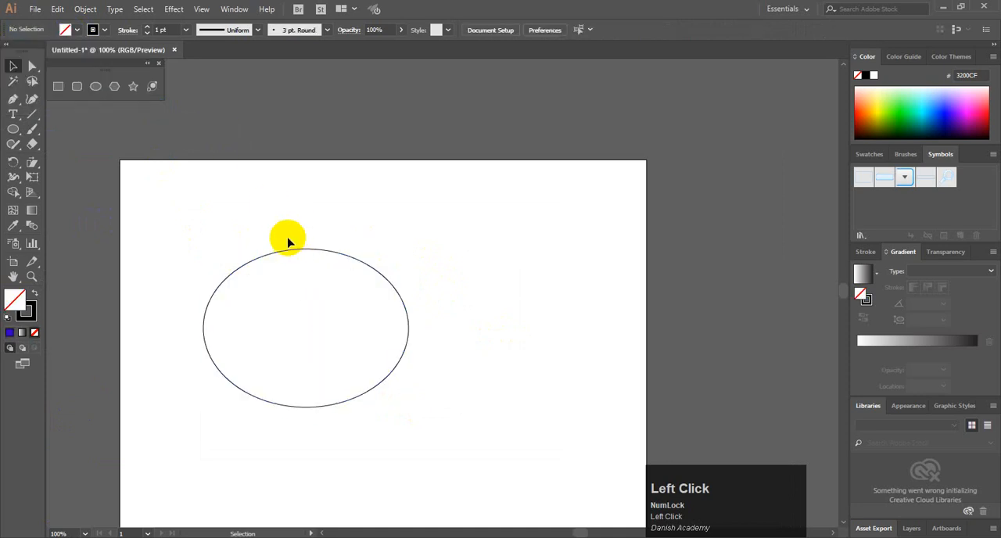
Duplicate the ellipse rightward at equal spacing into a row of eight overlapping ellipses and move the whole row up and to the left
drag(384, 279, 422, 280)
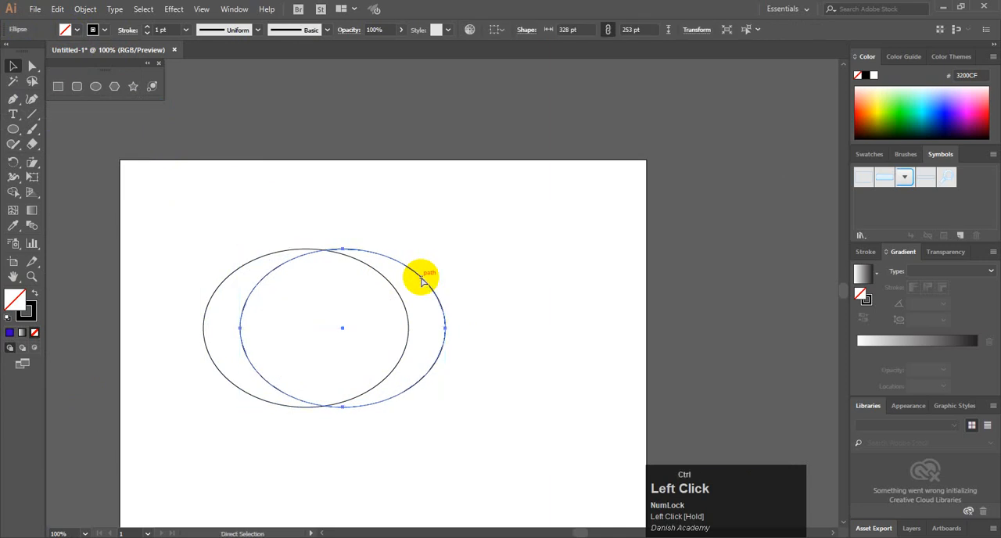
key(ctrl+d)
key(ctrl+d)
key(ctrl+d)
key(ctrl+d)
key(ctrl+d)
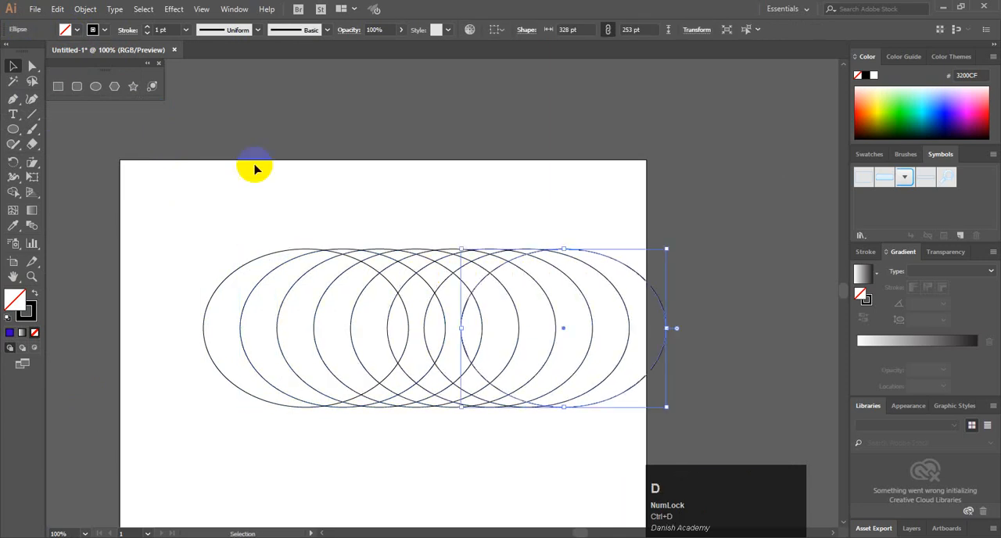
drag(171, 183, 586, 313)
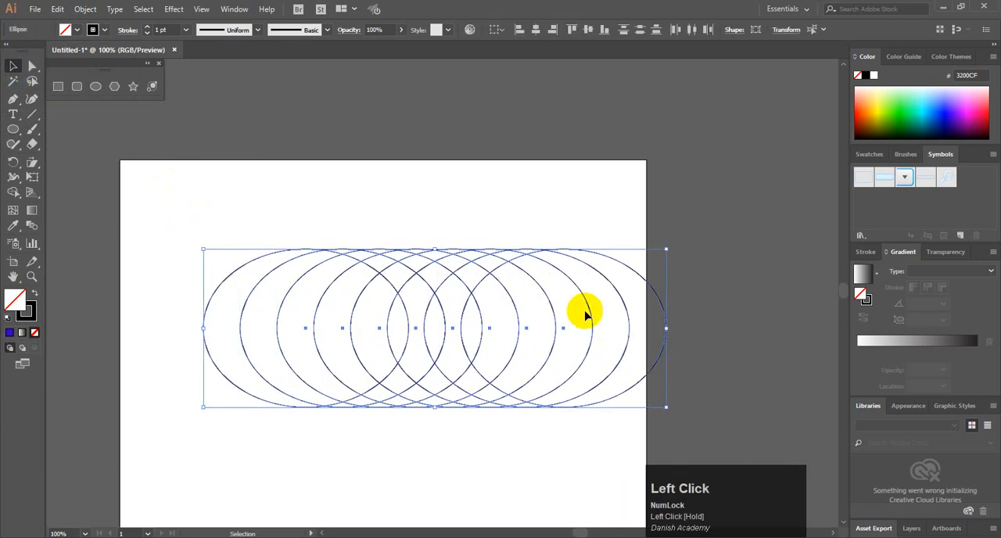
drag(555, 271, 504, 254)
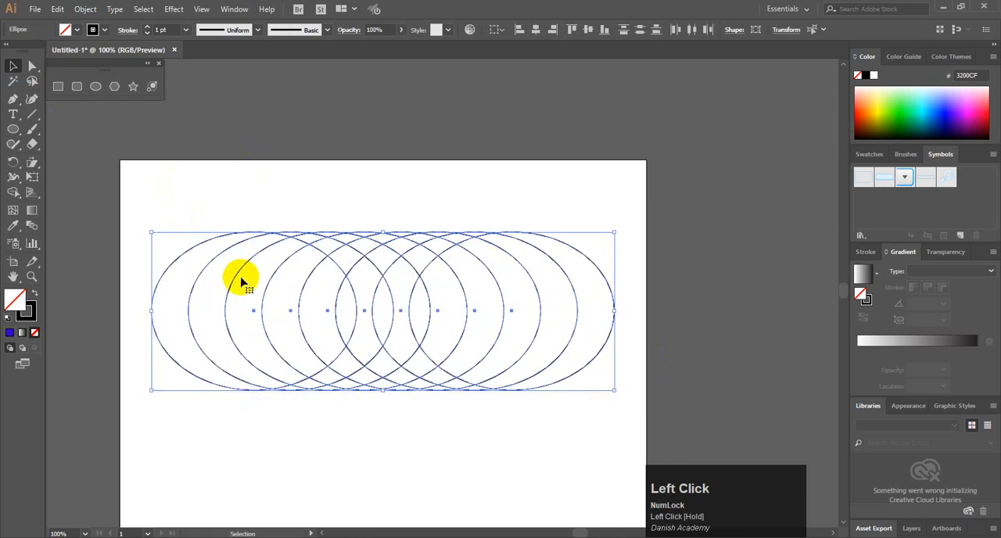
Merge the row of eight overlapping ellipses into one outline with Shape Builder, sweeping across the middle, upper and lower regions
shift+click(587, 288)
key(shift+m)
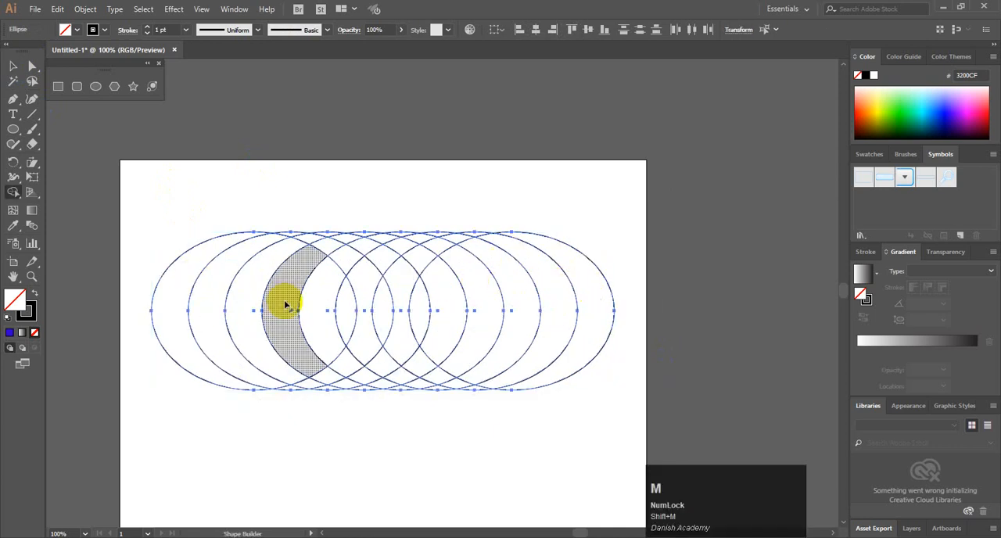
drag(176, 296, 585, 302)
mouse_move(335, 257)
mouse_down()
mouse_move(487, 263)
mouse_move(302, 256)
mouse_up()
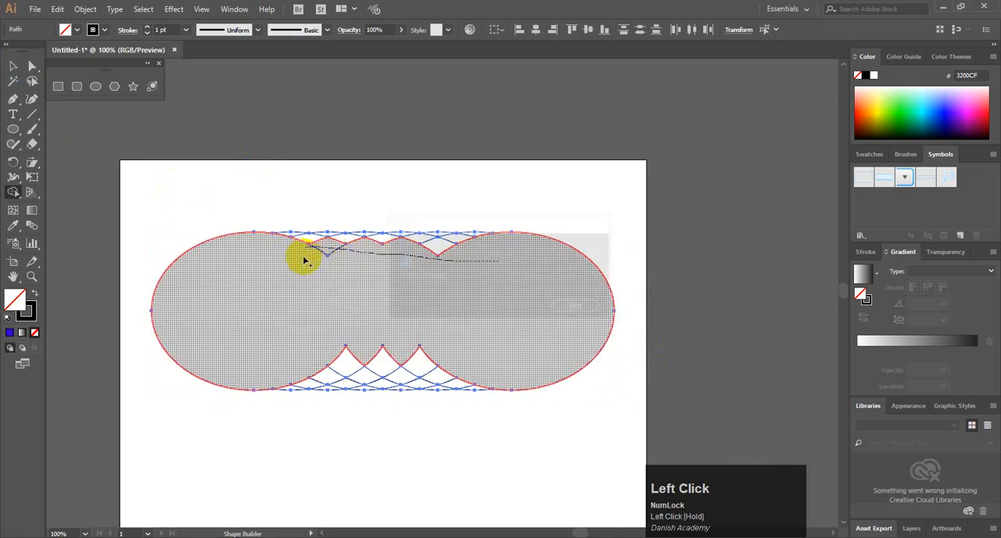
mouse_move(257, 344)
mouse_down()
mouse_move(341, 361)
mouse_move(472, 354)
mouse_up()
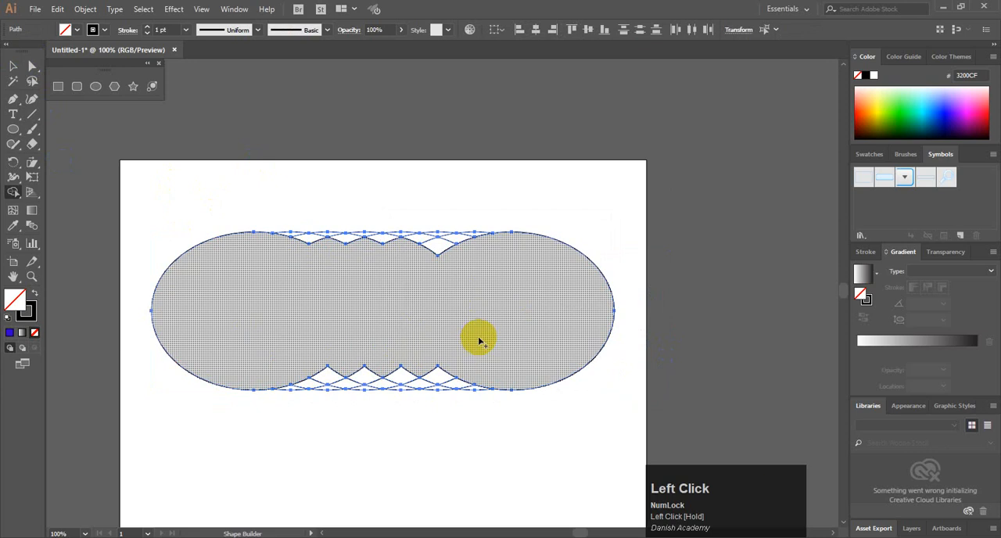
mouse_move(201, 243)
mouse_down()
mouse_move(416, 239)
mouse_move(501, 262)
mouse_move(404, 245)
mouse_up()
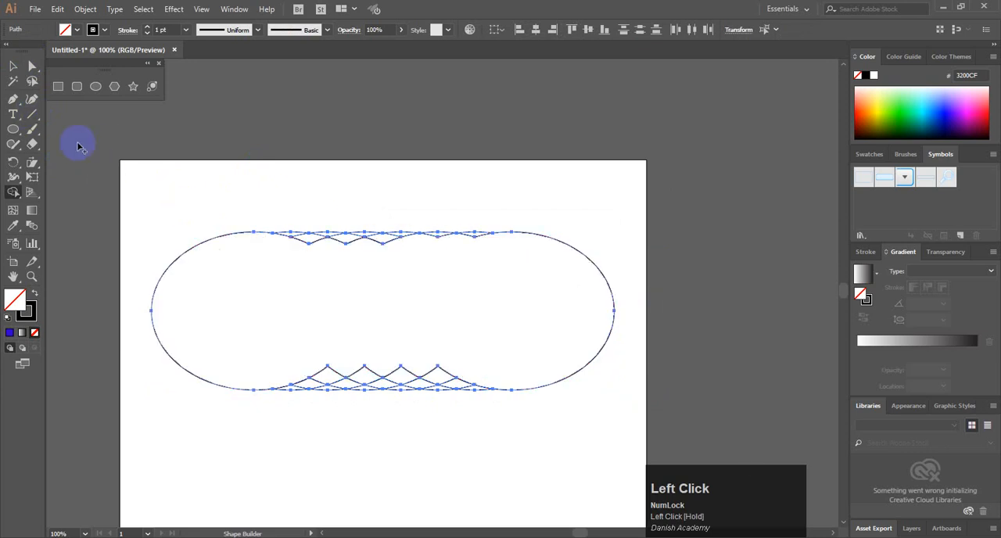
drag(255, 247, 469, 243)
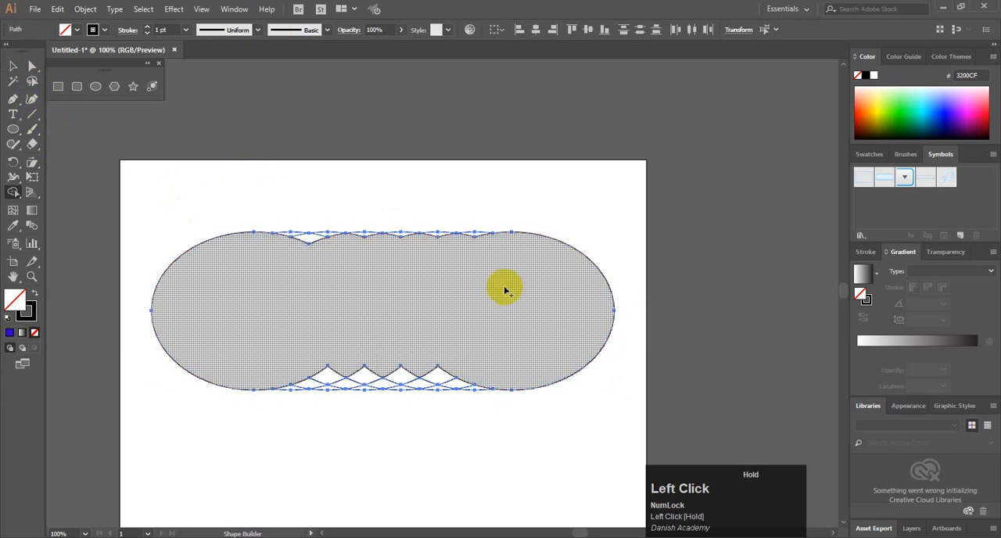
drag(475, 352, 356, 402)
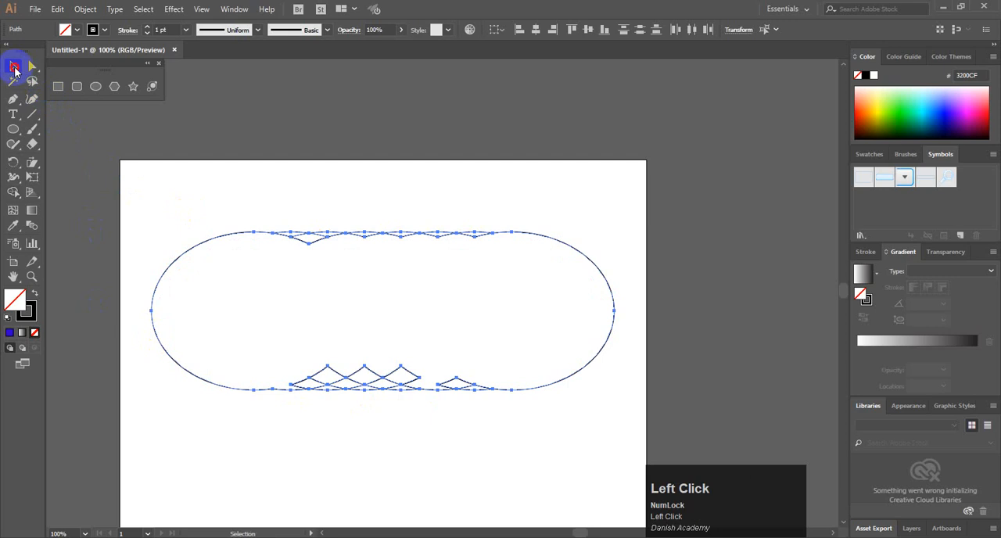
Delete the merged outline and the leftover curved fragments from the artboard
drag(192, 193, 538, 409)
click(538, 410)
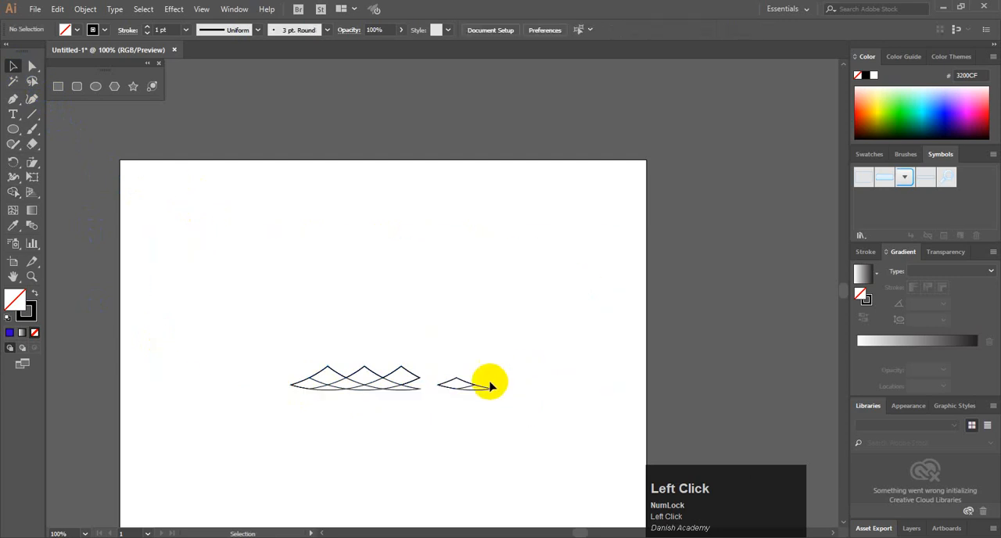
drag(243, 329, 554, 455)
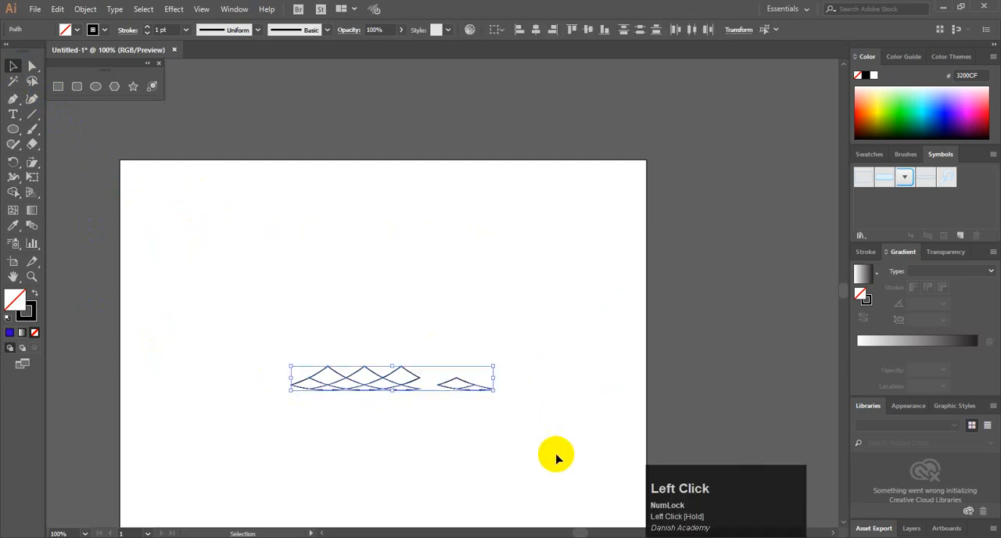
key(Delete)
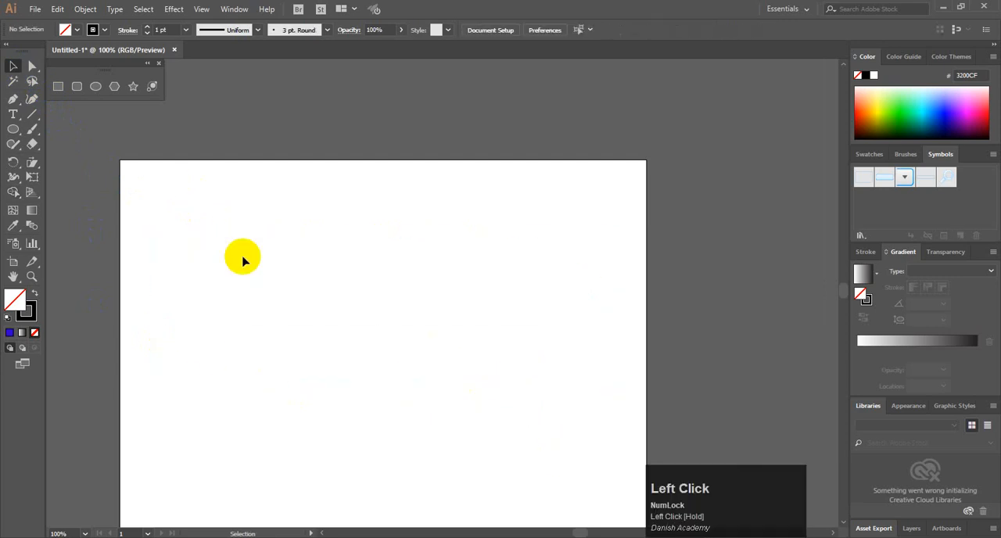
Draw a rectangle about 271 by 257 pt and a flat ellipse about 450 by 100 pt across its upper edge
click(58, 86)
drag(310, 275, 481, 436)
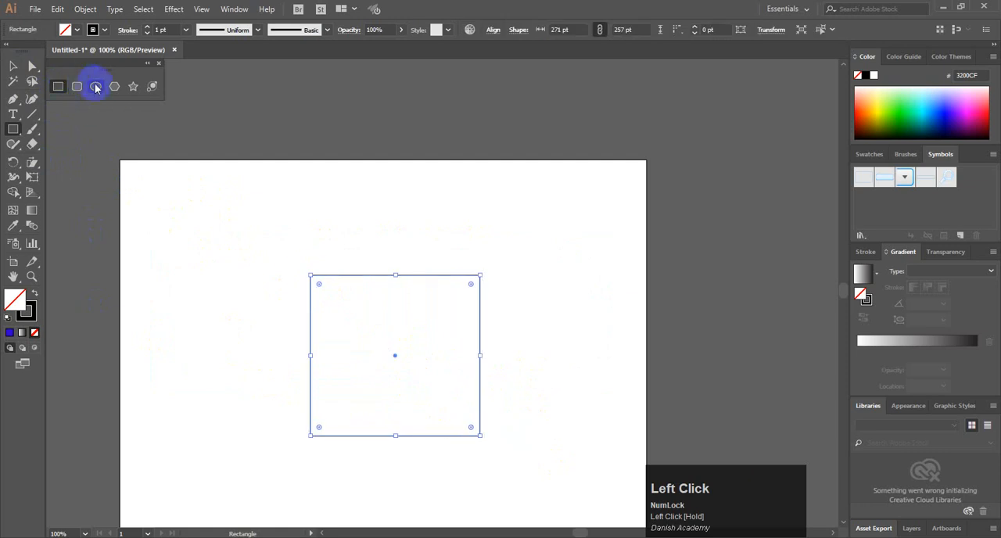
click(95, 86)
drag(255, 245, 535, 307)
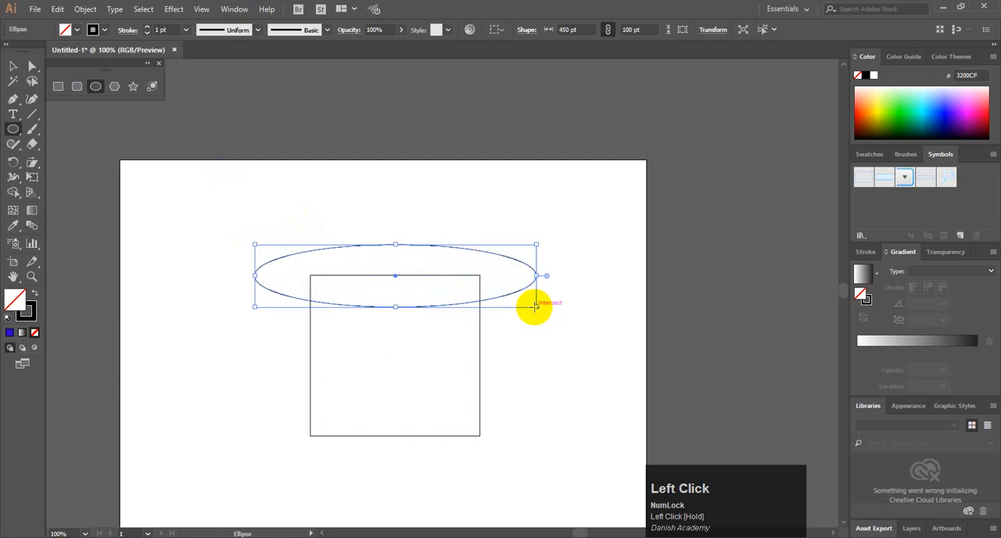
Combine the rectangle and flat ellipse with Shape Builder and delete the result
drag(269, 203, 491, 420)
key(shift+m)
mouse_move(398, 389)
mouse_down()
mouse_move(391, 254)
mouse_move(388, 278)
mouse_up()
click(11, 69)
key(Delete)
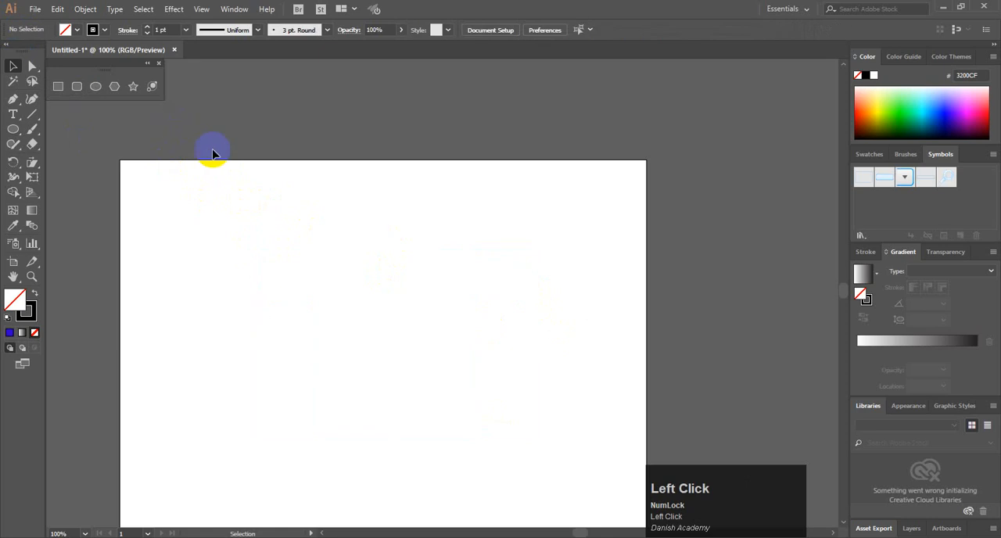
Draw an ellipse about 347 by 304 pt and place a horizontally offset, overlapping copy to its right
click(16, 135)
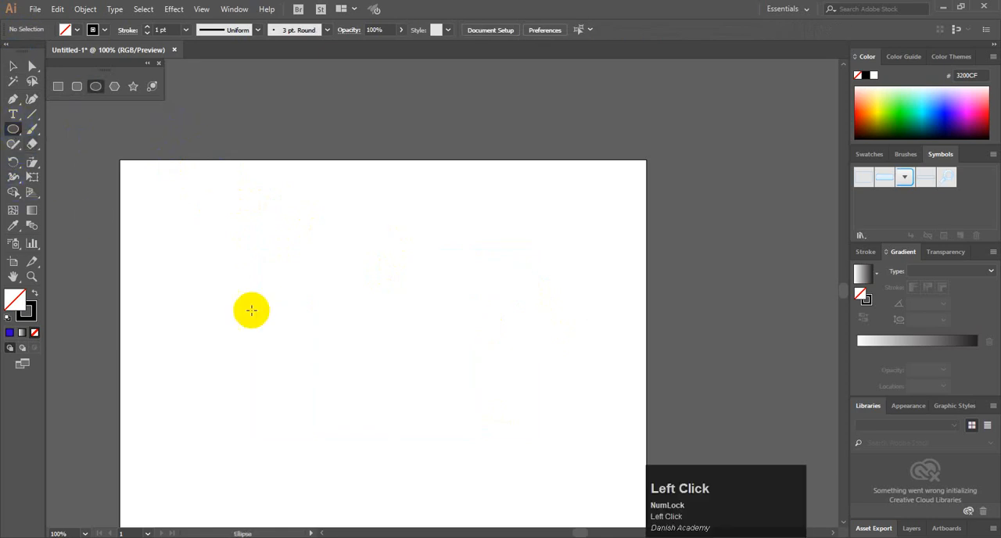
drag(193, 230, 410, 420)
click(338, 322)
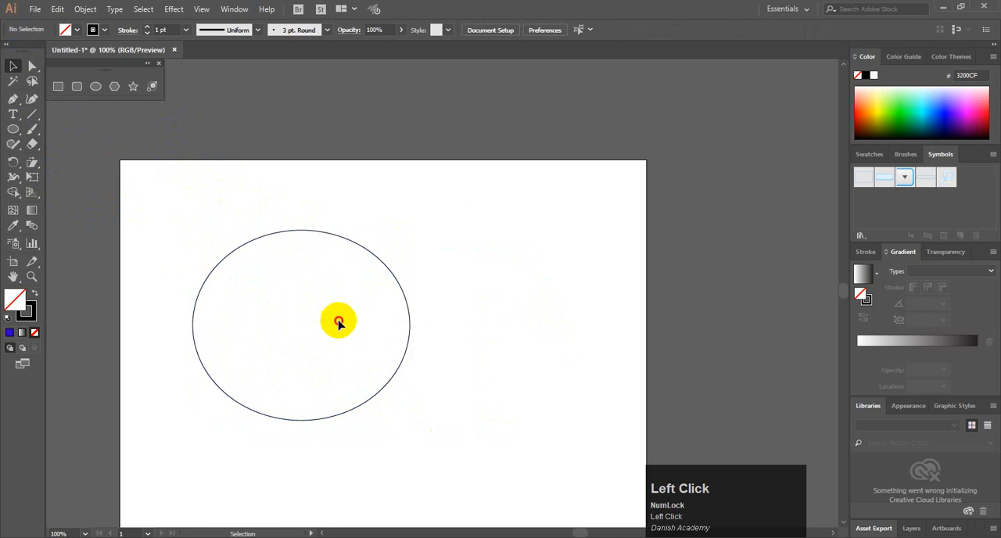
drag(409, 325, 450, 327)
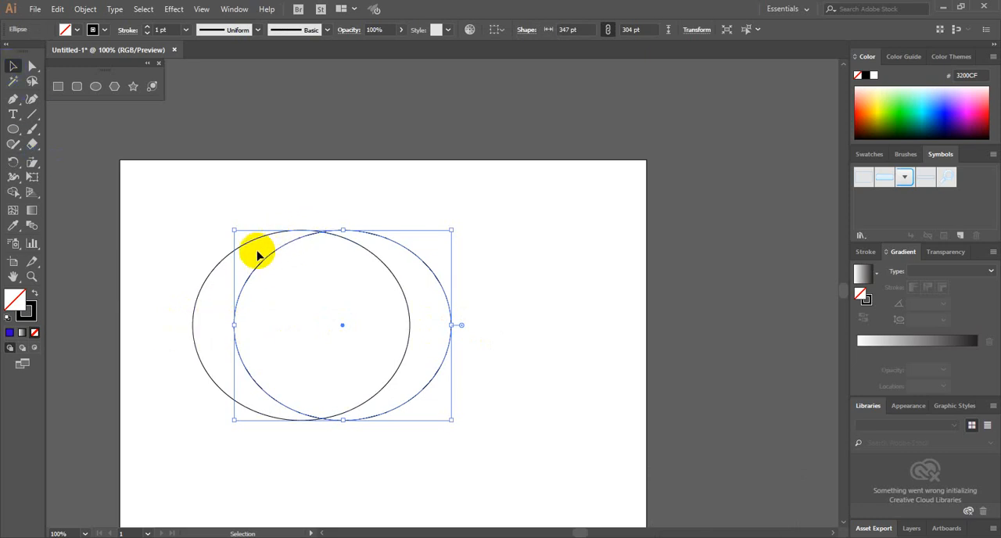
click(144, 177)
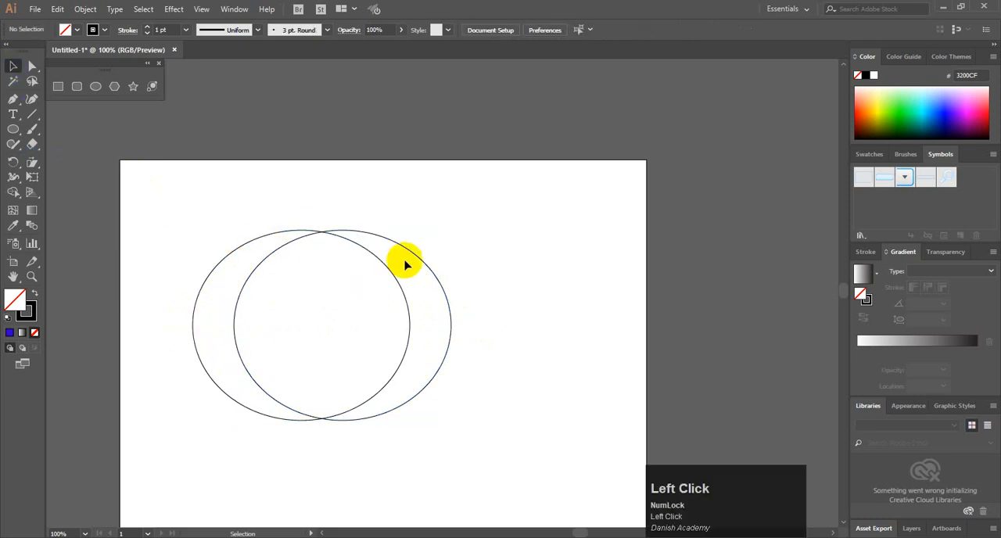
Shift the ellipse copy up and slightly left, and separate the crescent between both ellipses with Shape Builder
mouse_move(409, 251)
mouse_down()
mouse_move(391, 232)
mouse_move(398, 239)
mouse_up()
click(511, 234)
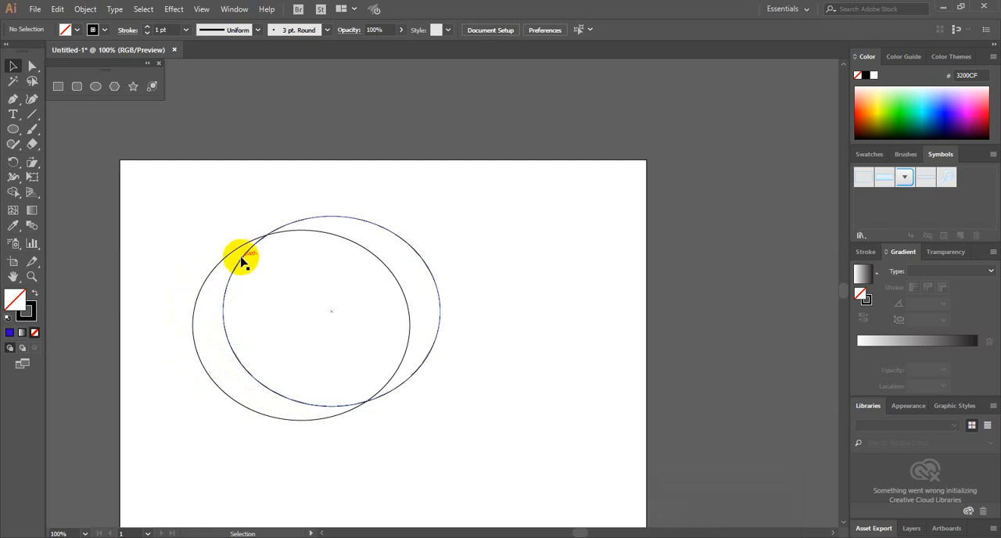
click(13, 65)
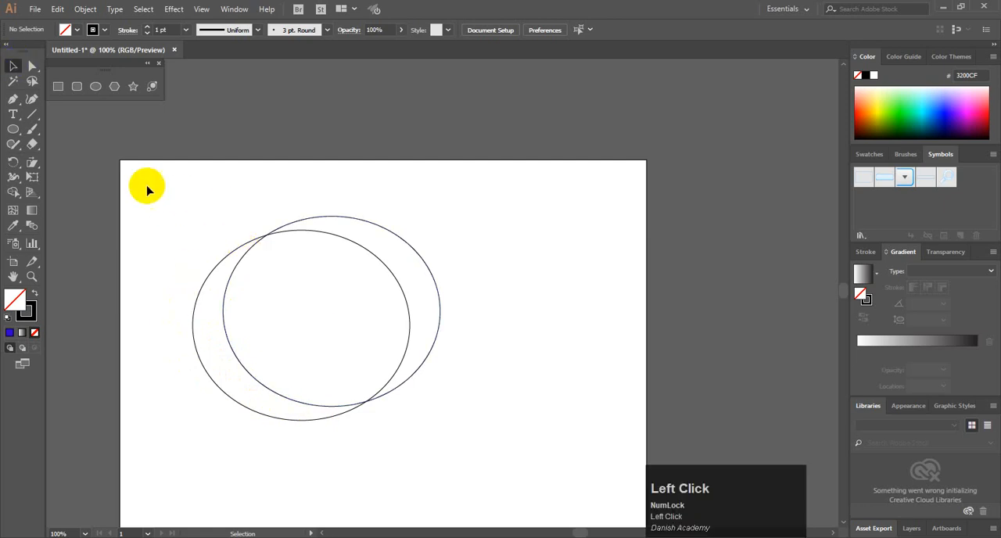
drag(164, 192, 516, 489)
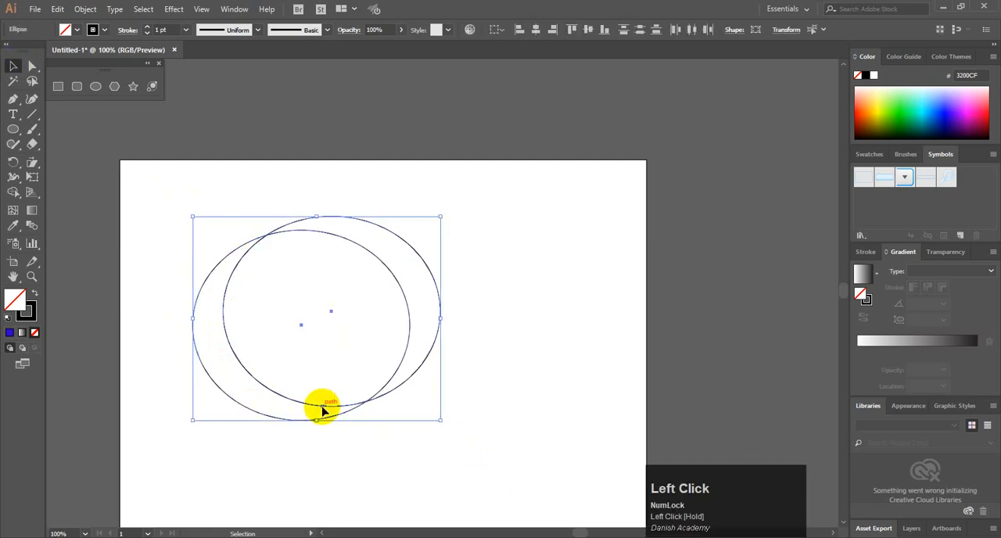
click(14, 192)
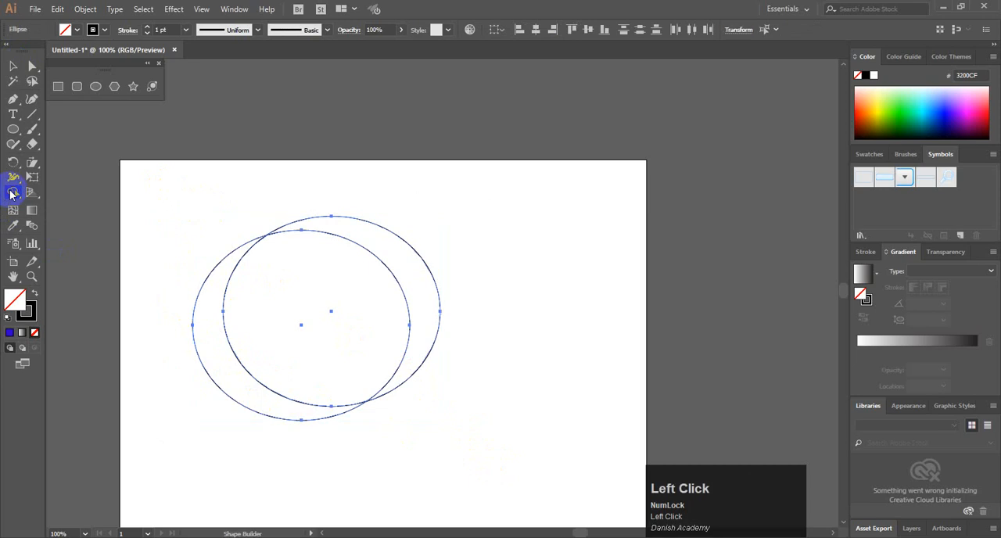
click(225, 338)
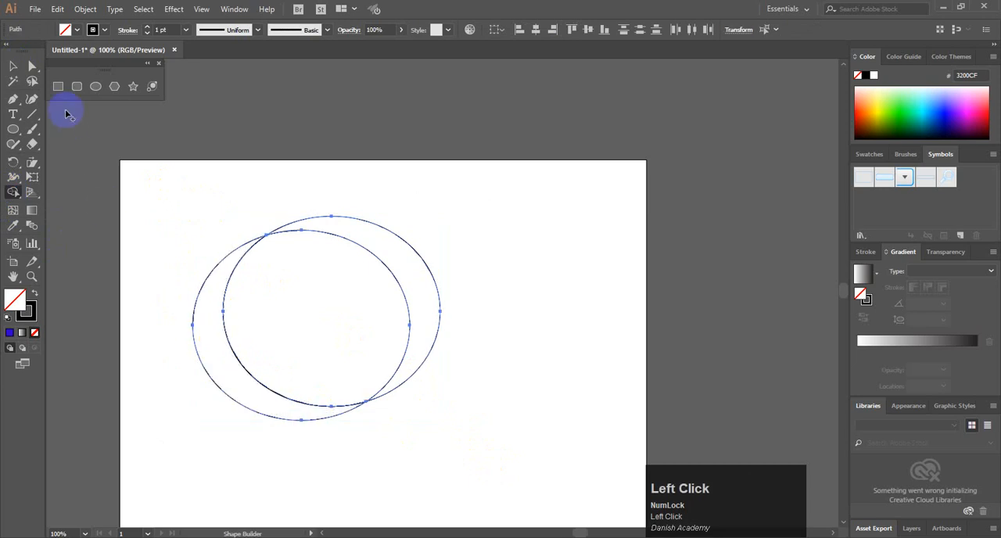
Move the full ellipse and the overlap piece to the right, away from the crescent
click(14, 68)
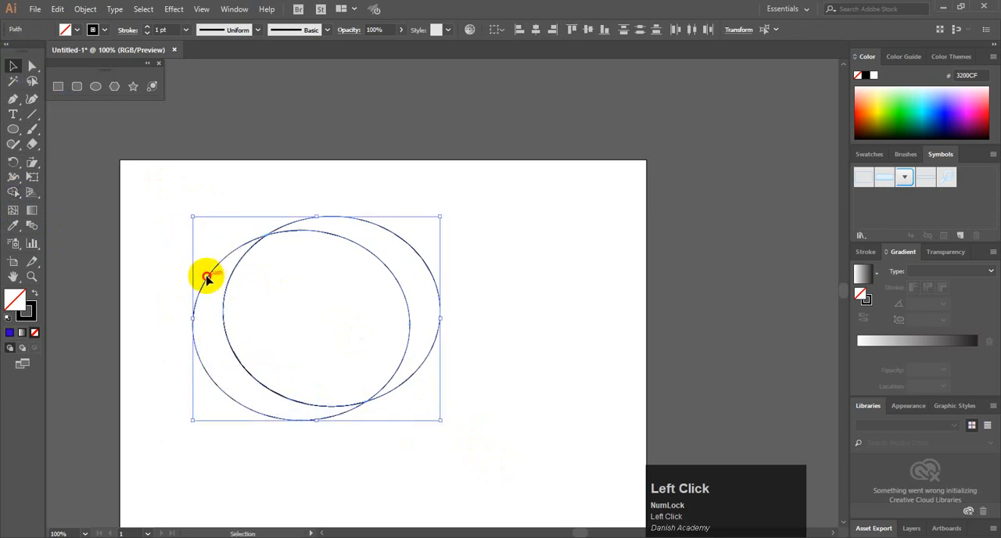
drag(206, 278, 139, 306)
click(224, 214)
drag(212, 257, 399, 232)
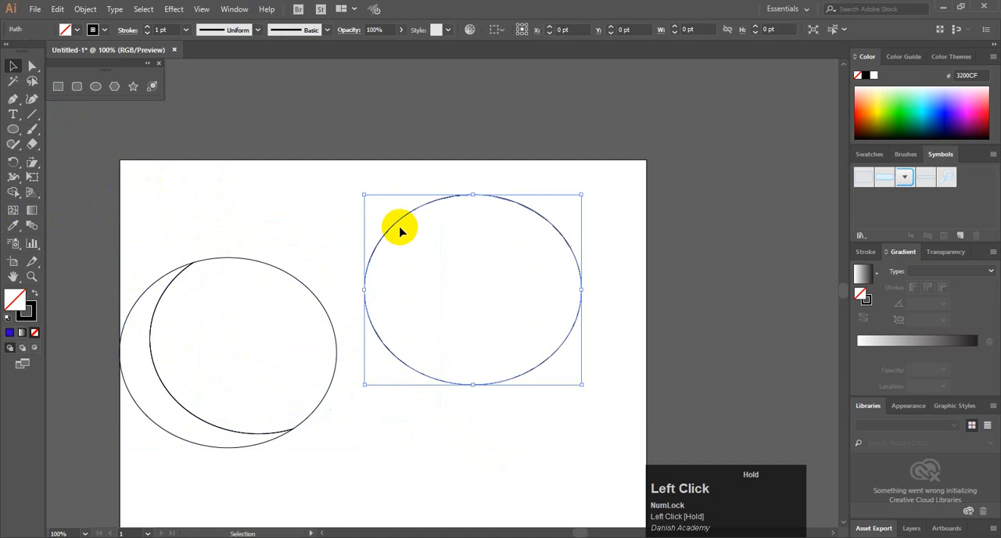
drag(251, 266, 474, 224)
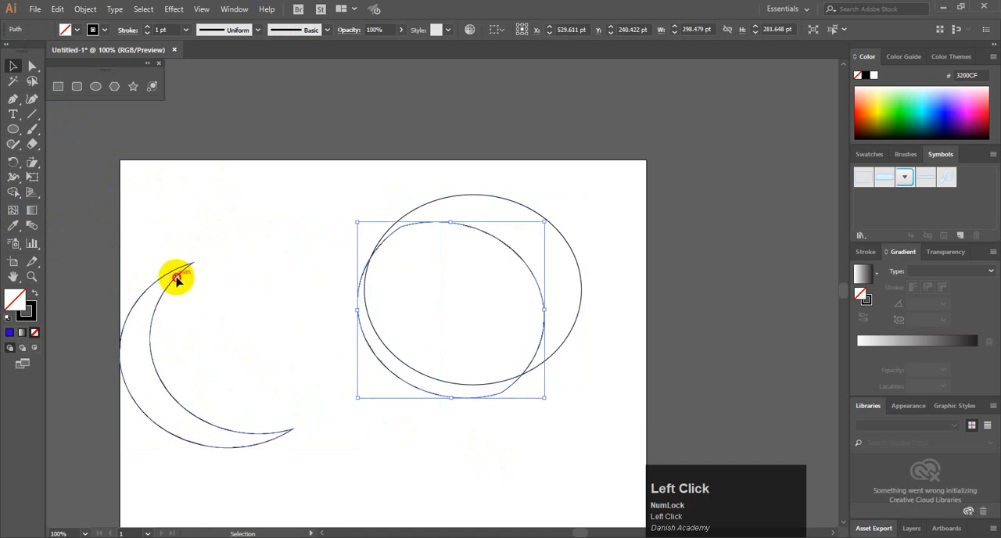
Move the crescent up and to the right and fill it with pink (E735FF)
click(176, 279)
click(964, 97)
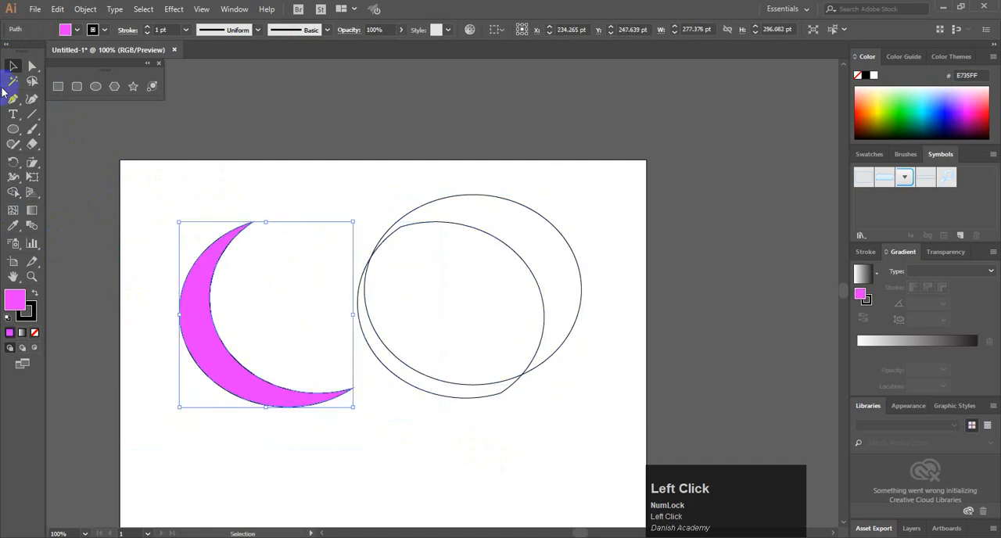
click(29, 67)
click(172, 171)
Undo the crescent's fill, the piece moves, the Shape Builder split and the ellipse copy's shift
key(ctrl+z)
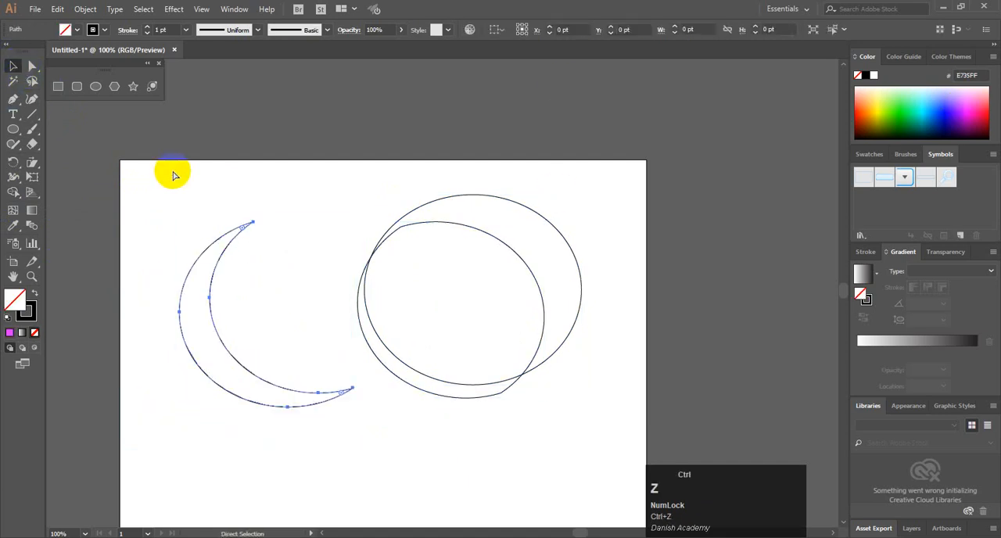
key(ctrl+z)
key(ctrl+z)
key(ctrl+z)
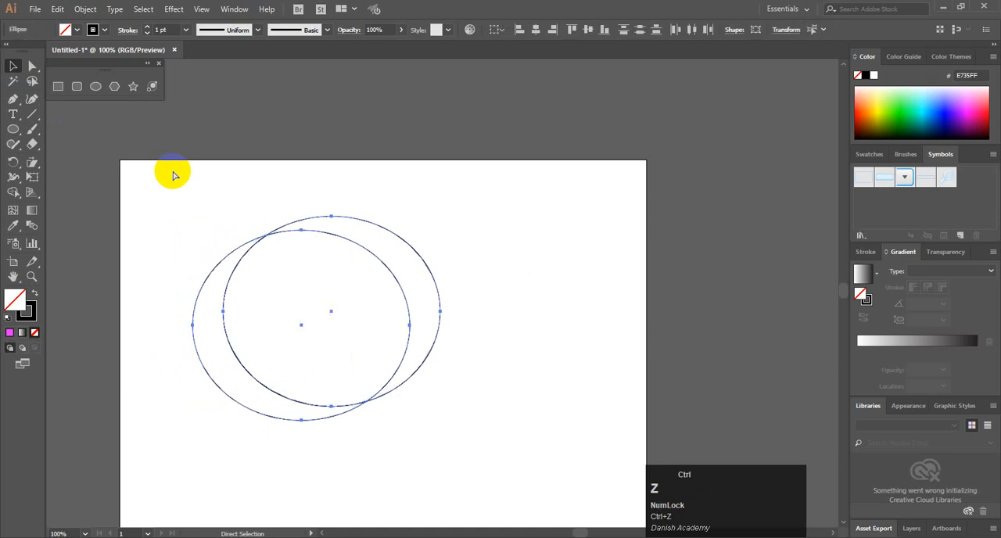
key(ctrl+z)
Move the right ellipse diagonally up and to the left over the first one
click(417, 266)
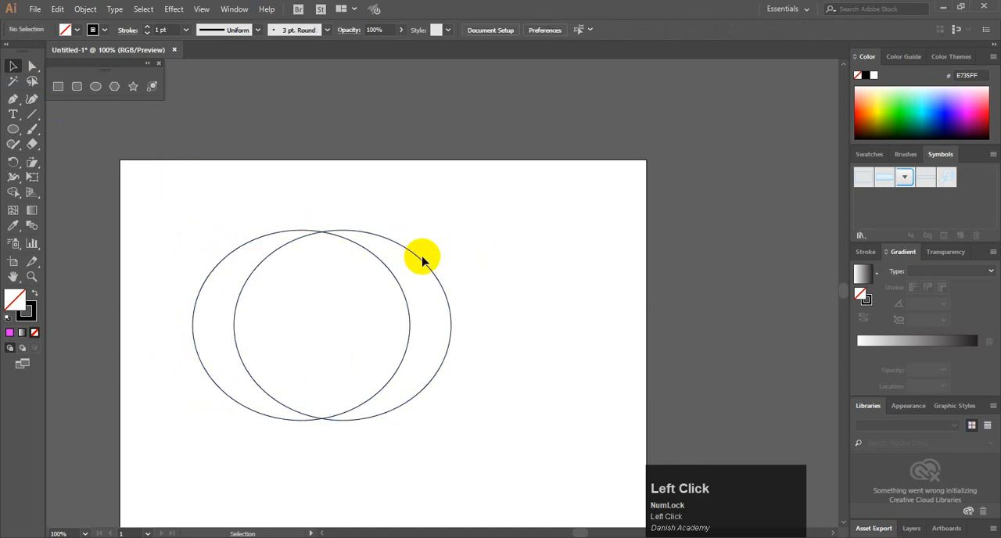
drag(418, 258, 406, 247)
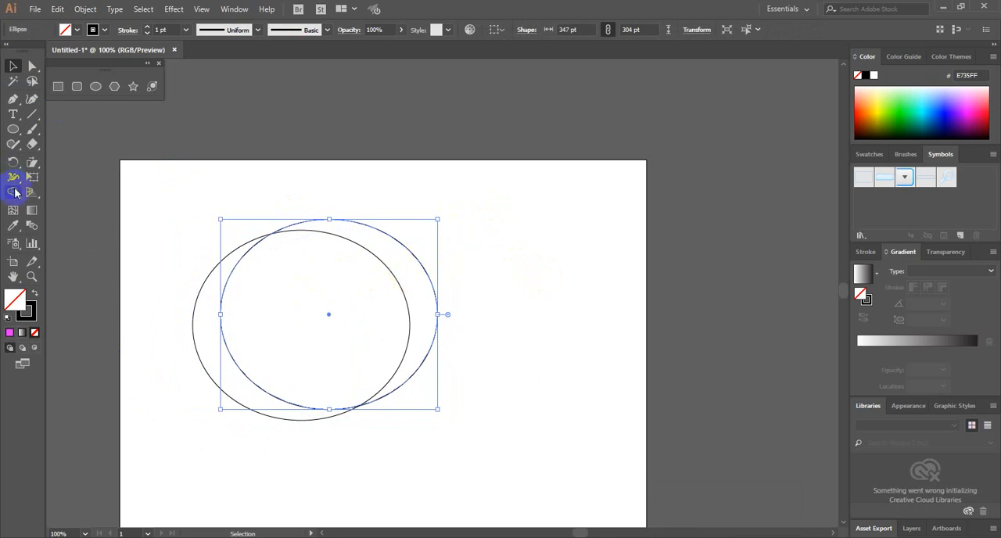
Try to subtract with Shape Builder while only the upper ellipse is selected, and undo it
click(15, 192)
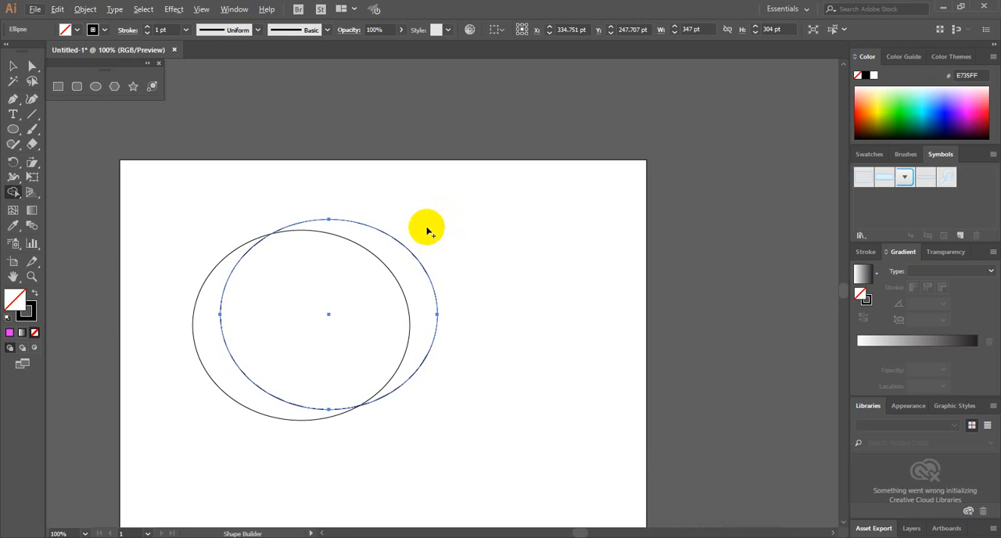
key(alt)
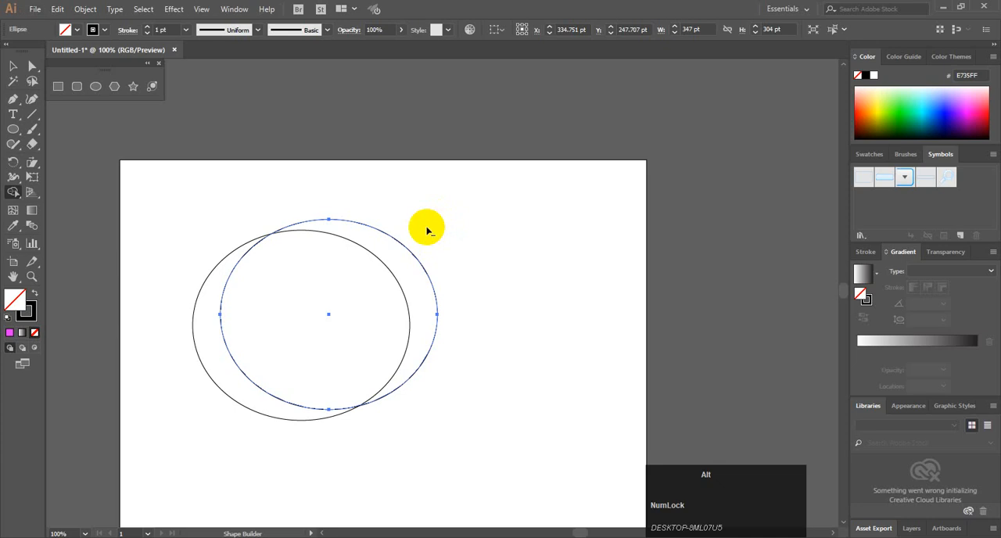
drag(454, 228, 322, 298)
key(ctrl+z)
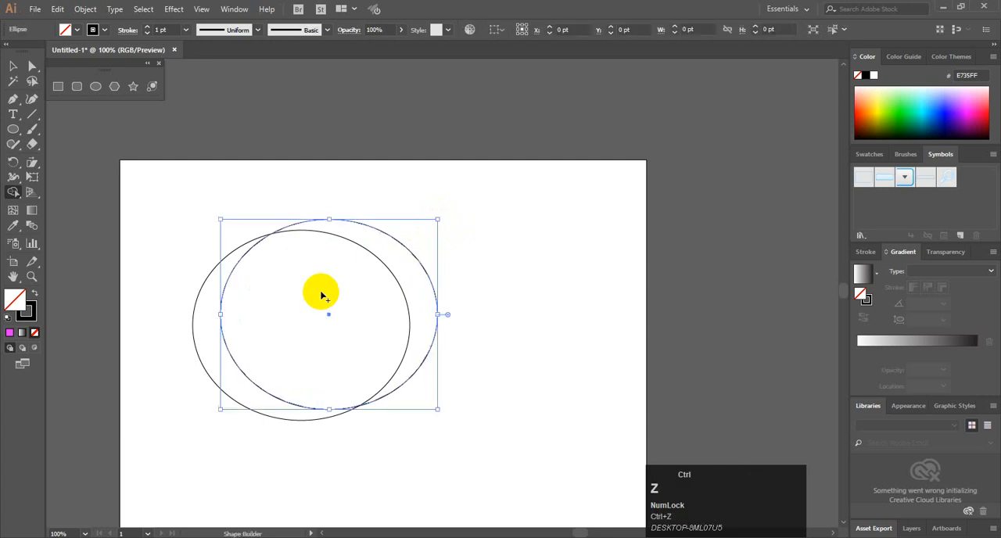
Select both ellipses and subtract the upper one with Shape Builder, leaving only the left crescent, and deselect it
click(12, 66)
click(185, 216)
drag(185, 216, 464, 366)
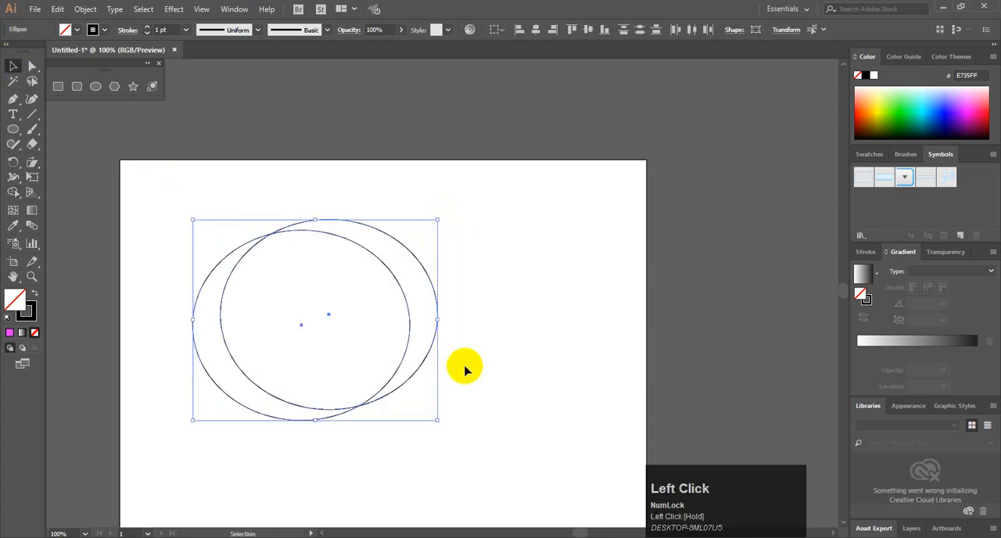
key(shift+m)
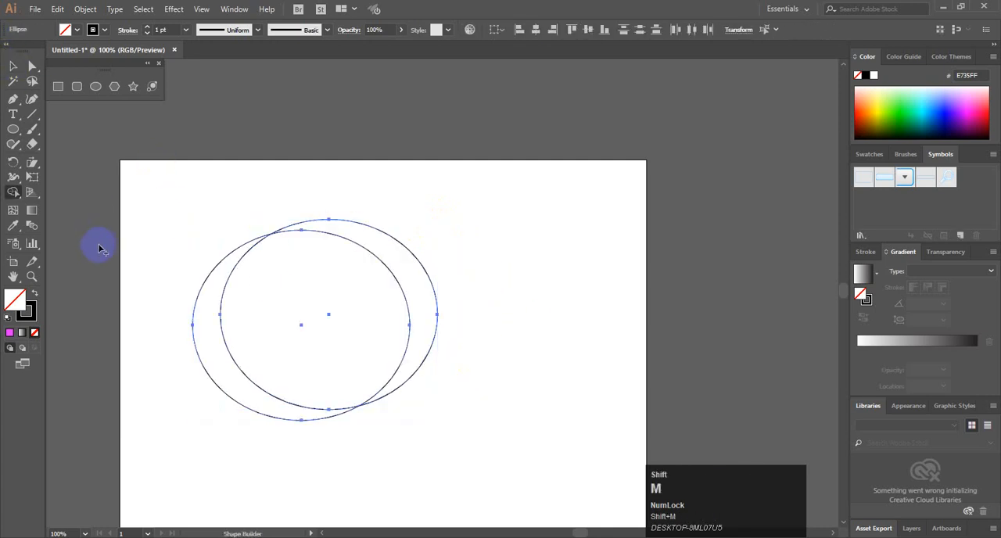
drag(480, 257, 308, 308)
click(14, 68)
click(211, 225)
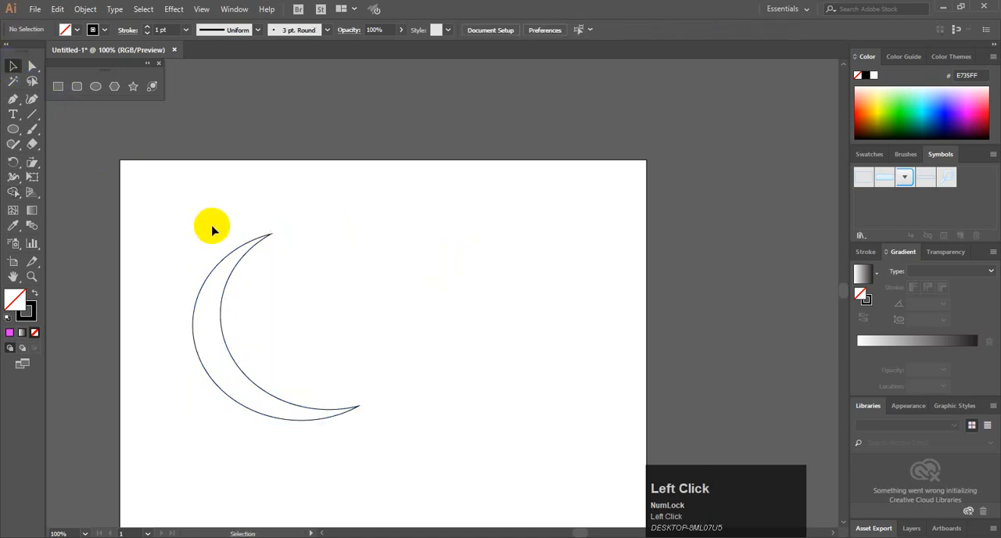
Move the crescent up and to the right, and delete it from the artboard
drag(236, 266, 317, 228)
key(End)
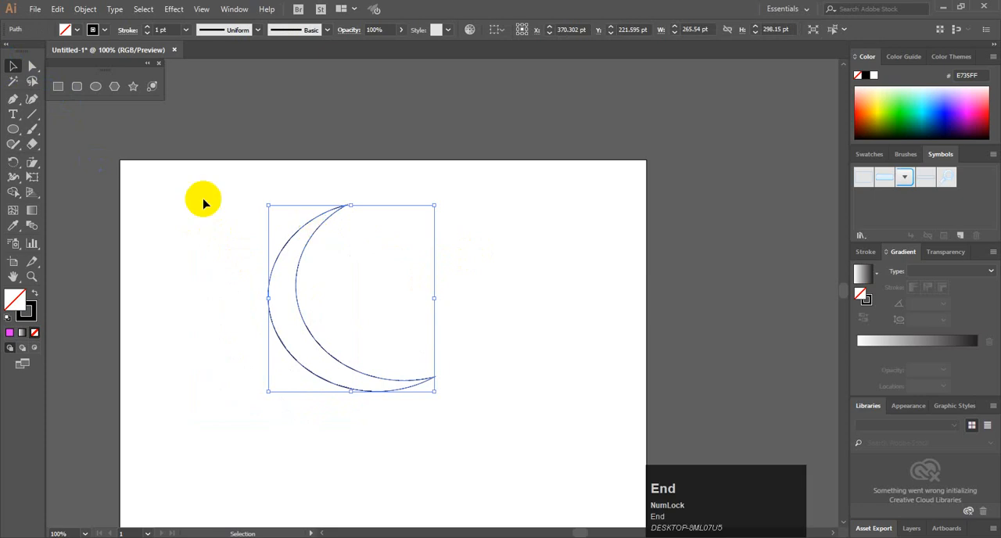
key(Delete)
Draw an unfilled ellipse of about 212 by 176 pt near the middle of the artboard
click(96, 86)
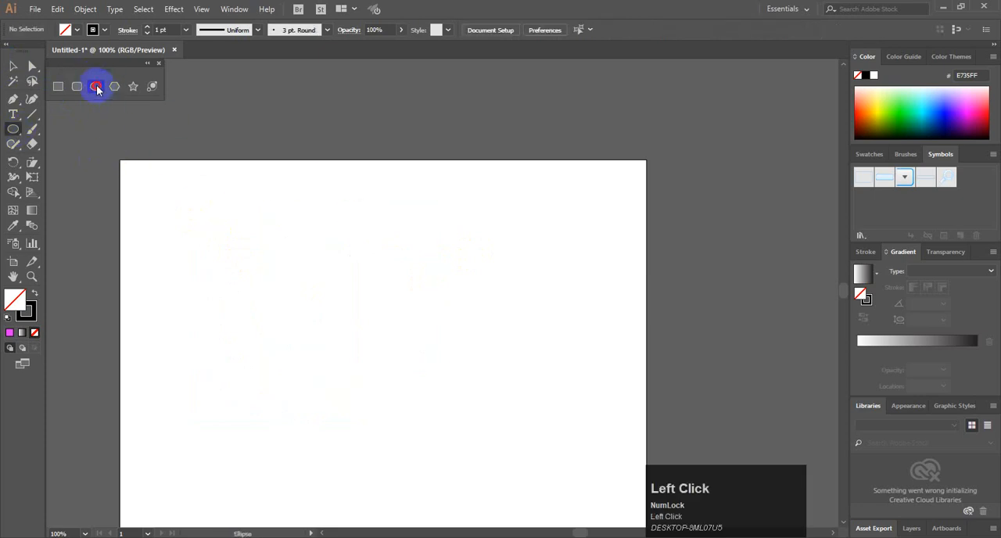
drag(238, 260, 371, 371)
click(14, 70)
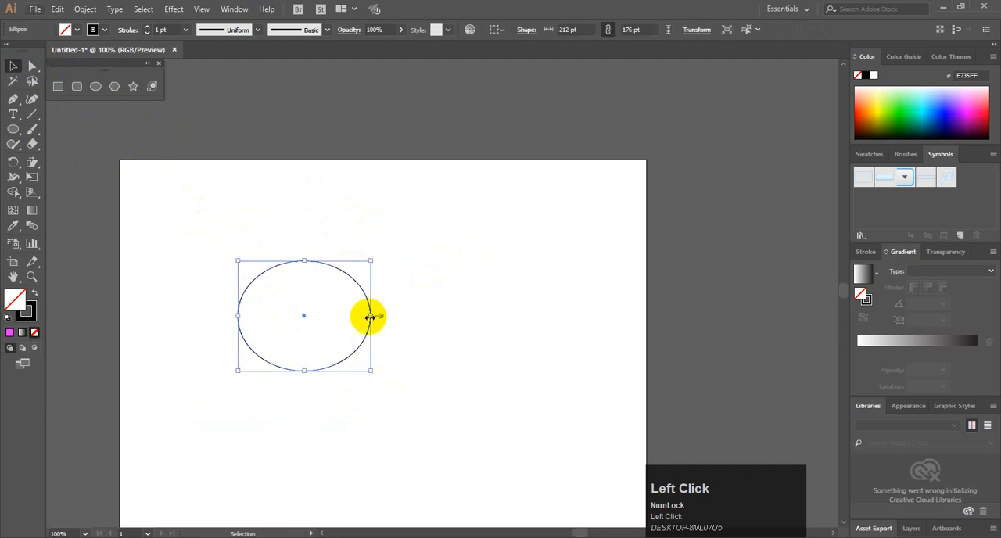
Copy the ellipse once to the right and once below, so that all three ellipses overlap, and deselect them
drag(367, 331, 398, 284)
key(ctrl+z)
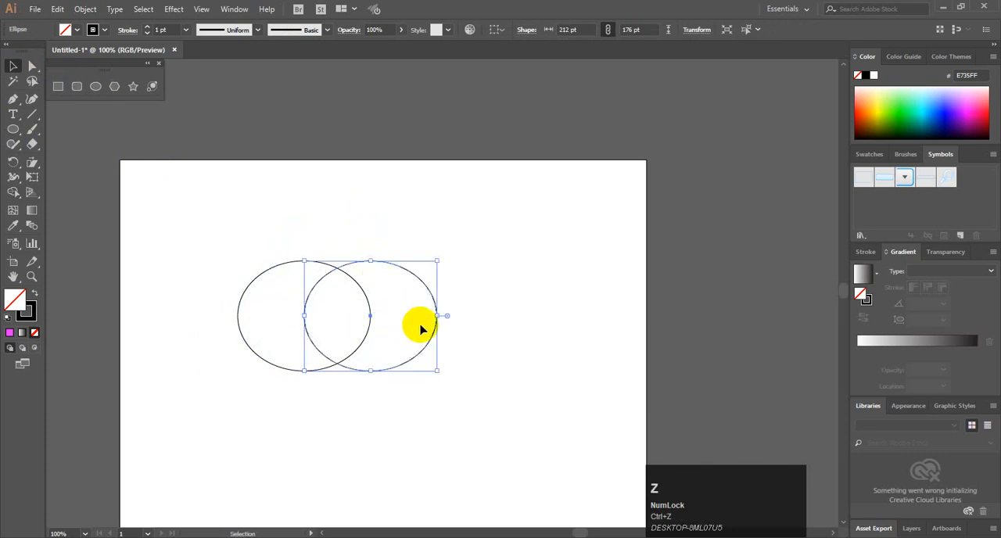
drag(435, 334, 383, 411)
key(ctrl+z)
drag(372, 317, 372, 317)
click(451, 267)
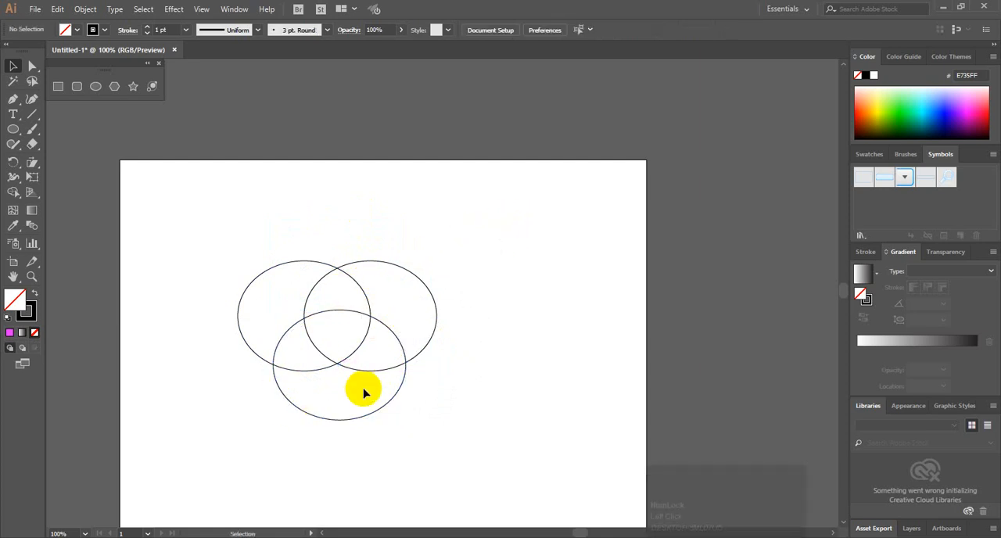
Select all three ellipses and separate their left, right and lower outer regions with Shape Builder
drag(473, 201, 190, 458)
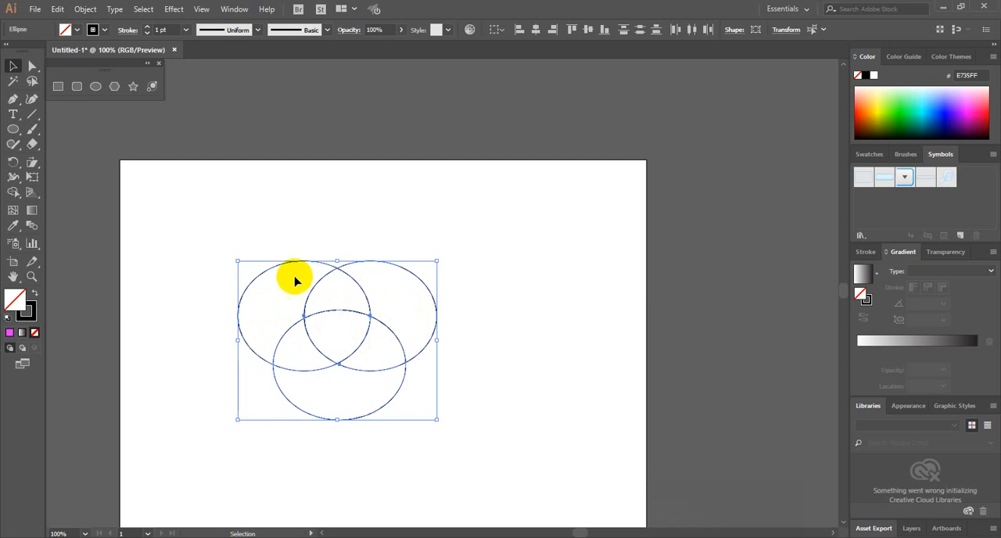
click(14, 195)
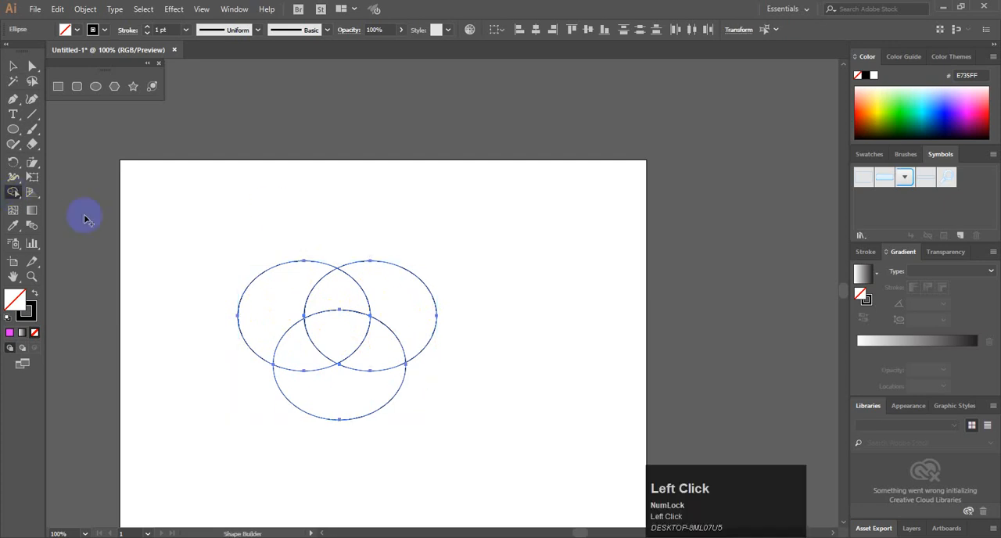
click(276, 291)
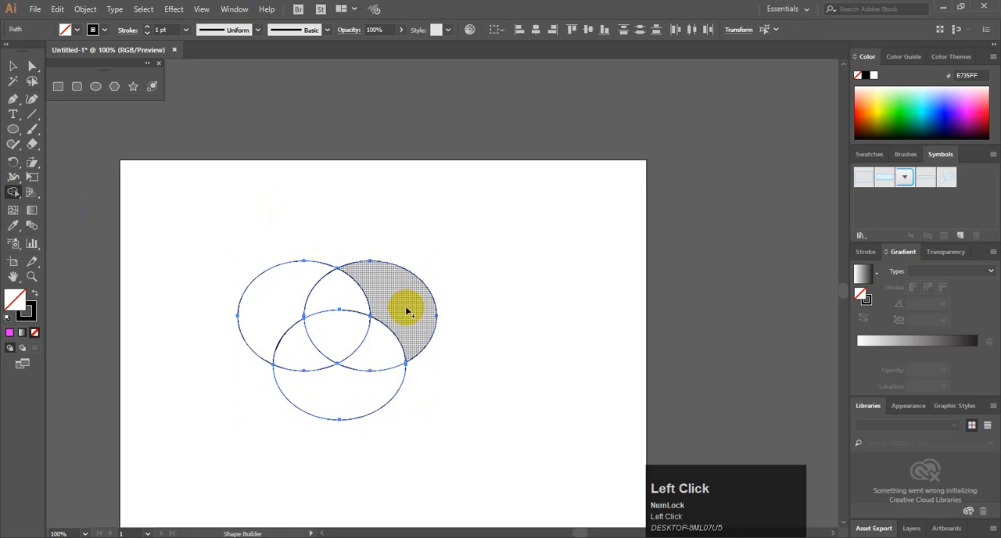
click(358, 405)
Move the three separated outer pieces away from the central trefoil
click(13, 66)
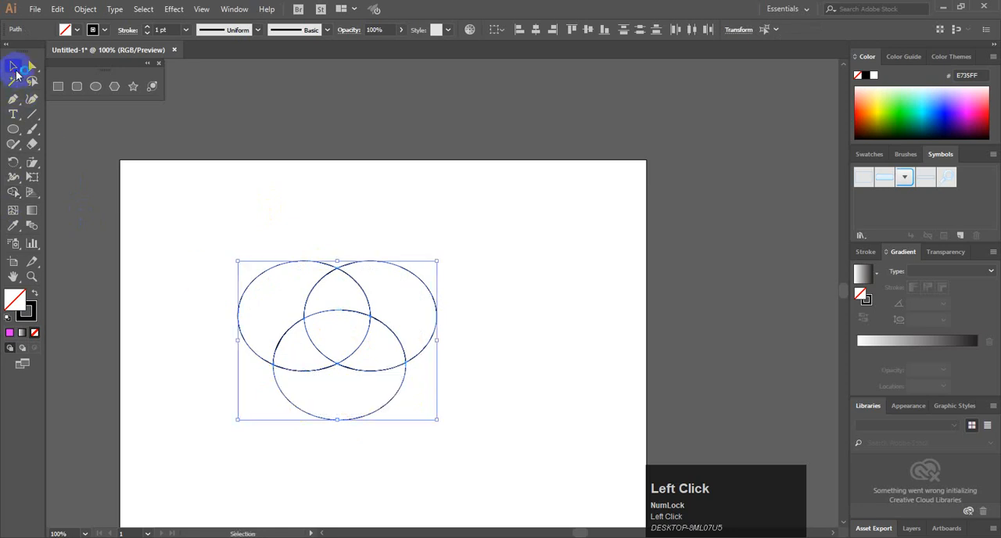
click(210, 228)
drag(254, 276, 230, 243)
drag(431, 292, 523, 247)
drag(372, 419, 156, 453)
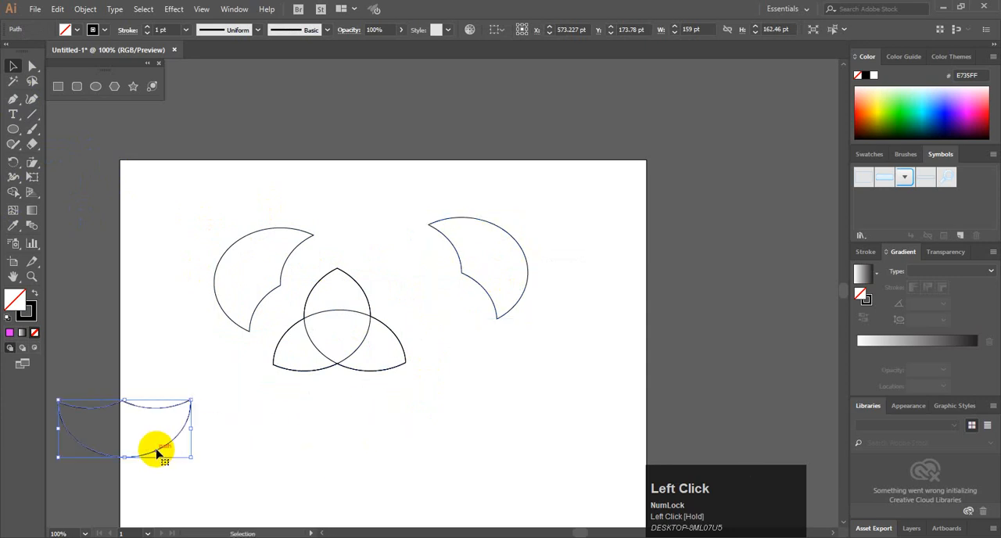
Fill the central trefoil pieces with purple 6100B1 and deselect them
drag(413, 397, 304, 284)
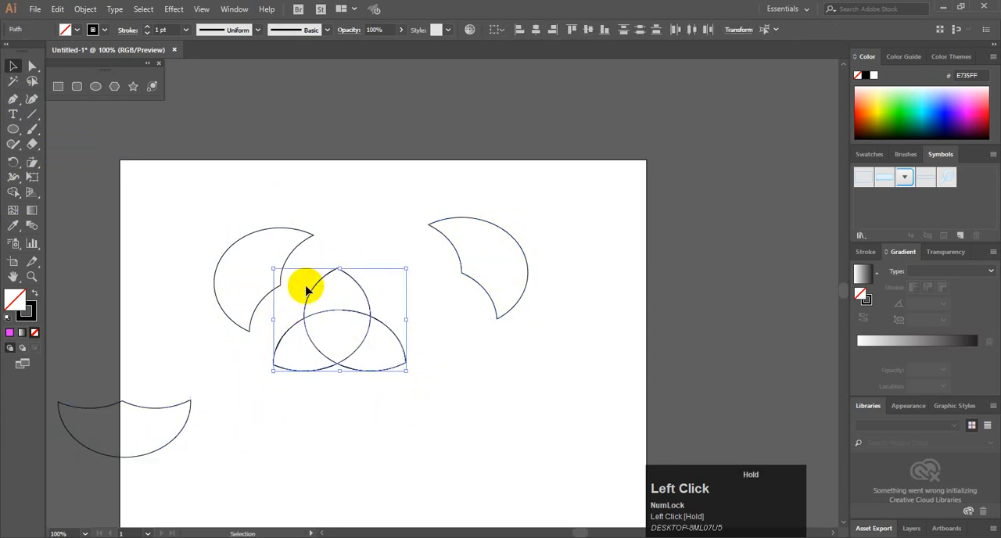
click(943, 115)
click(938, 113)
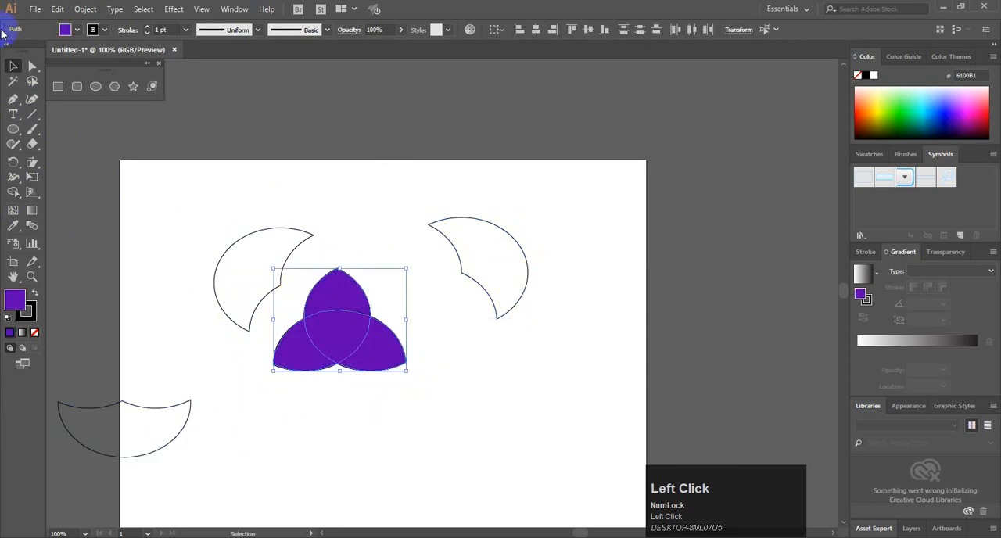
click(226, 167)
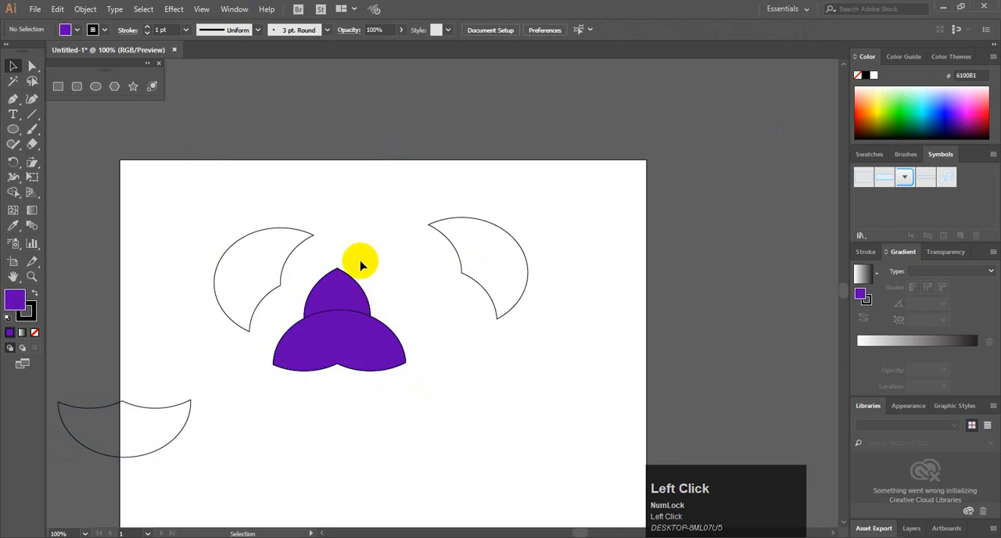
Move the lower outer piece beneath the purple trefoil, and delete all the artwork
drag(175, 407, 420, 404)
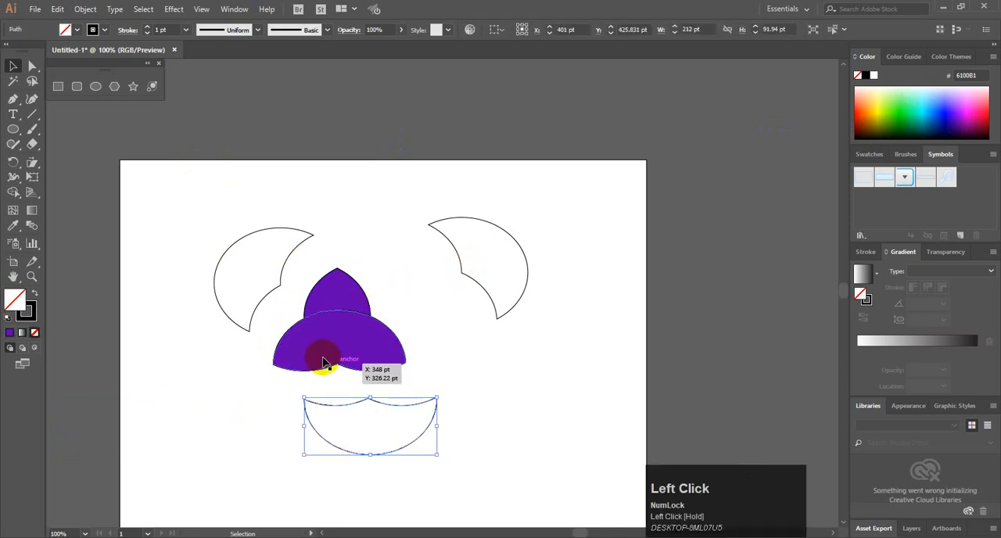
drag(177, 202, 571, 509)
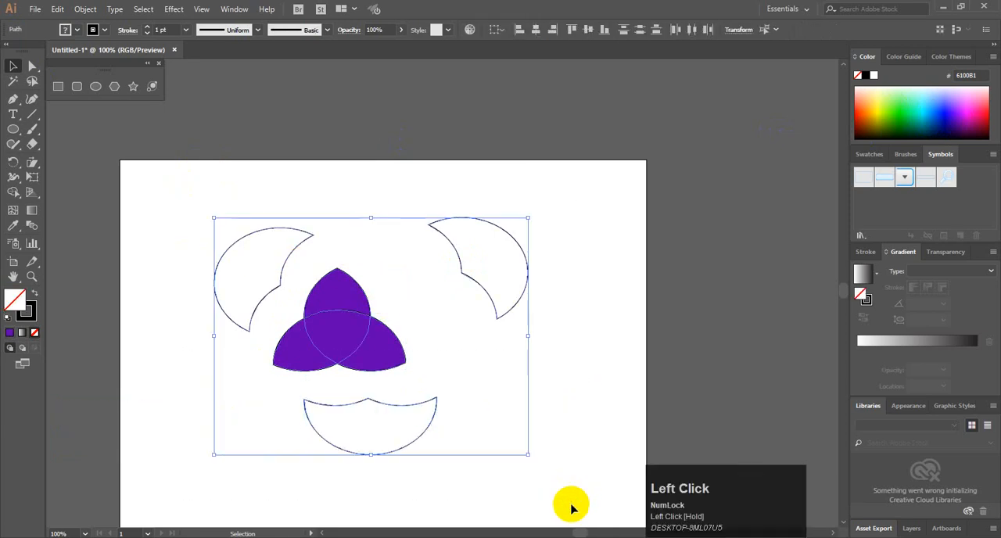
key(Delete)
Draw a circle about 224 pt across and copy it twice to form three mutually overlapping circles
drag(257, 250, 327, 319)
click(12, 67)
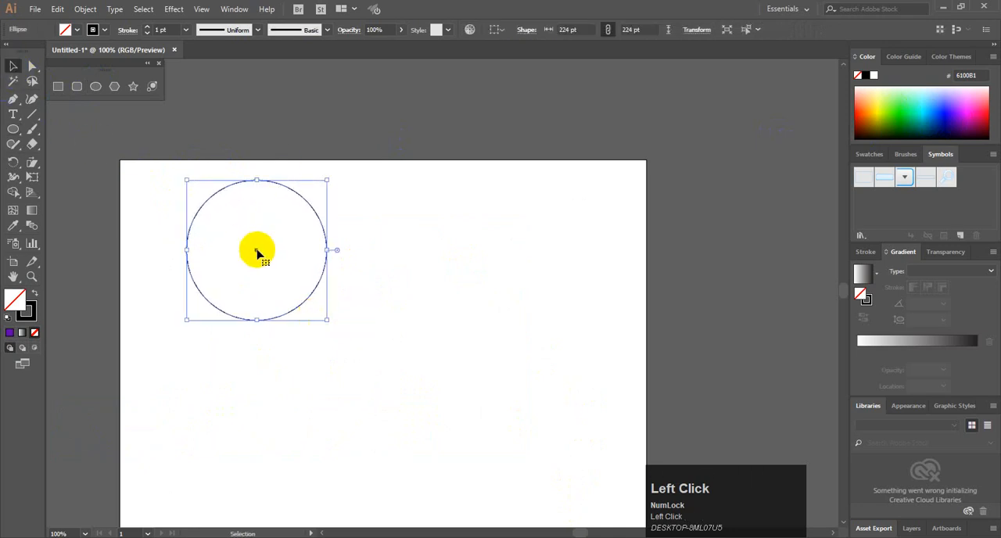
drag(257, 251, 295, 371)
Select the three circles and subtract their right, lower and left outer regions with Shape Builder, leaving the central trefoil
drag(198, 216, 429, 407)
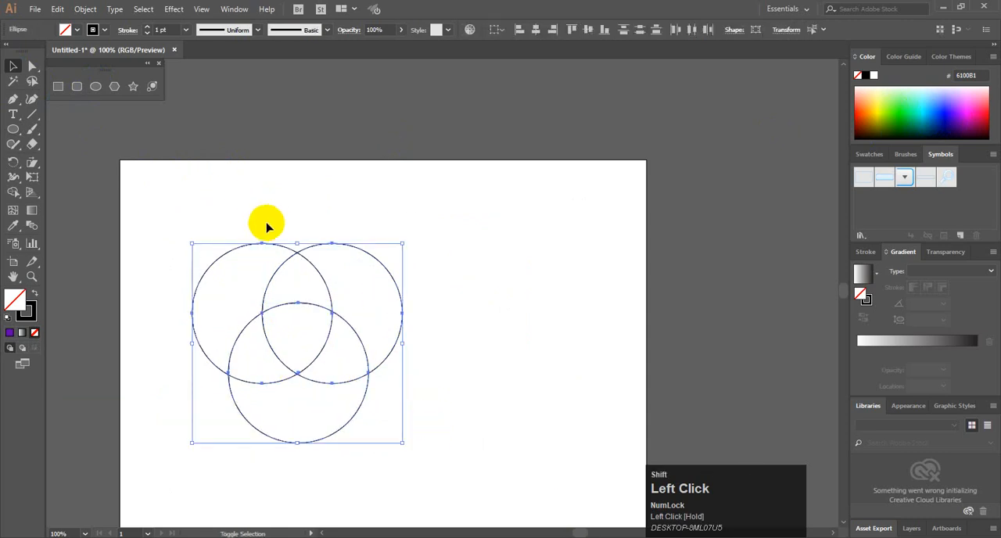
key(shift+m)
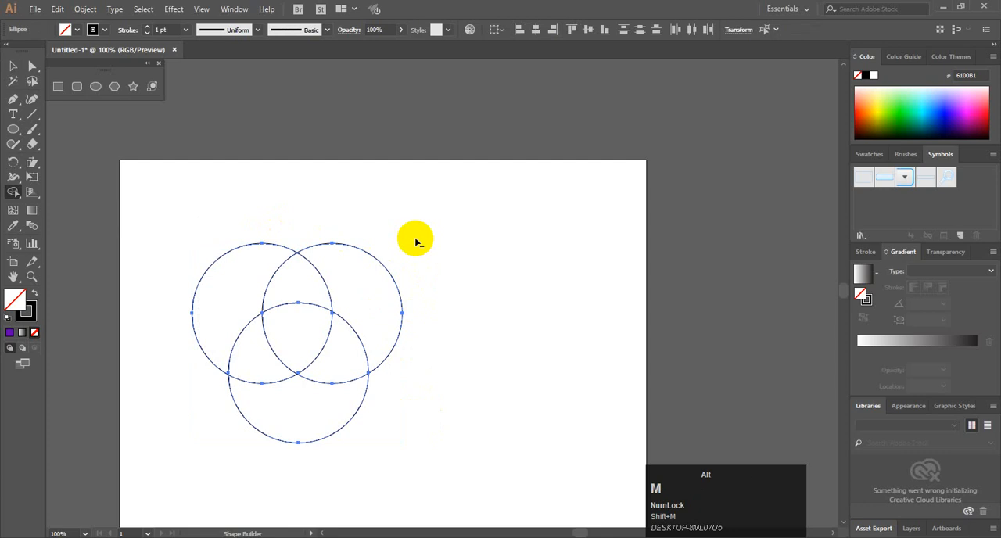
drag(413, 242, 376, 285)
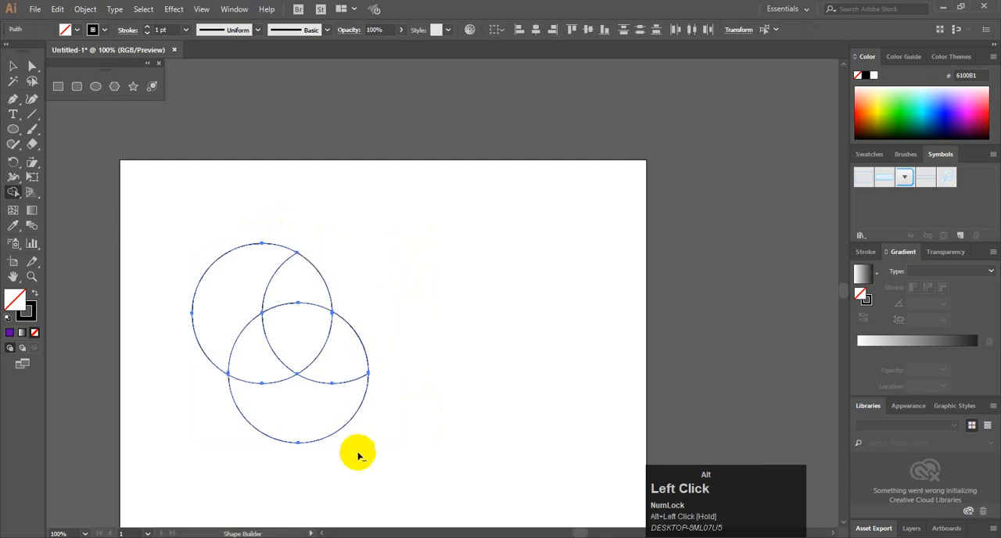
drag(351, 456, 306, 408)
drag(157, 243, 242, 290)
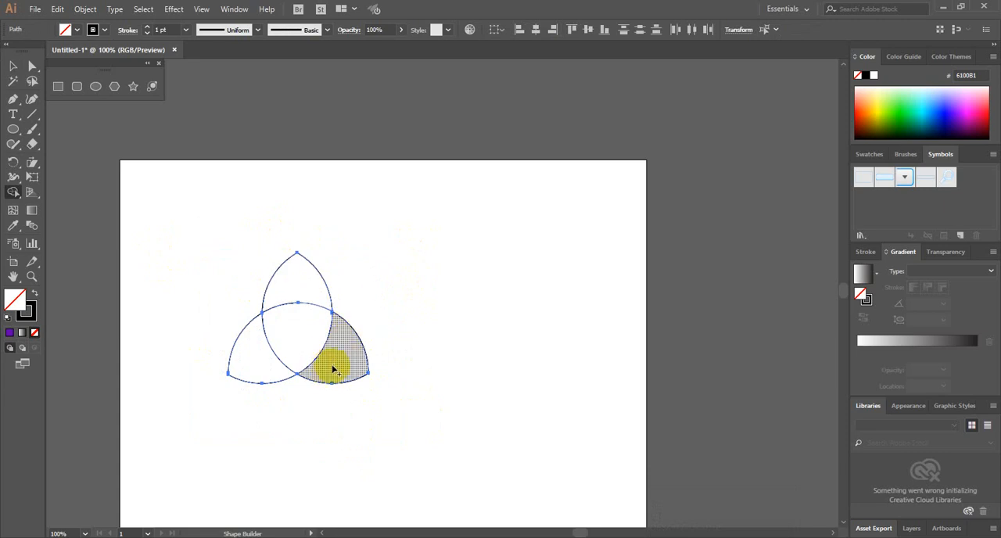
Try filling the whole trefoil with blue 0300CF, and undo the fill
click(12, 65)
click(166, 221)
drag(166, 220, 374, 419)
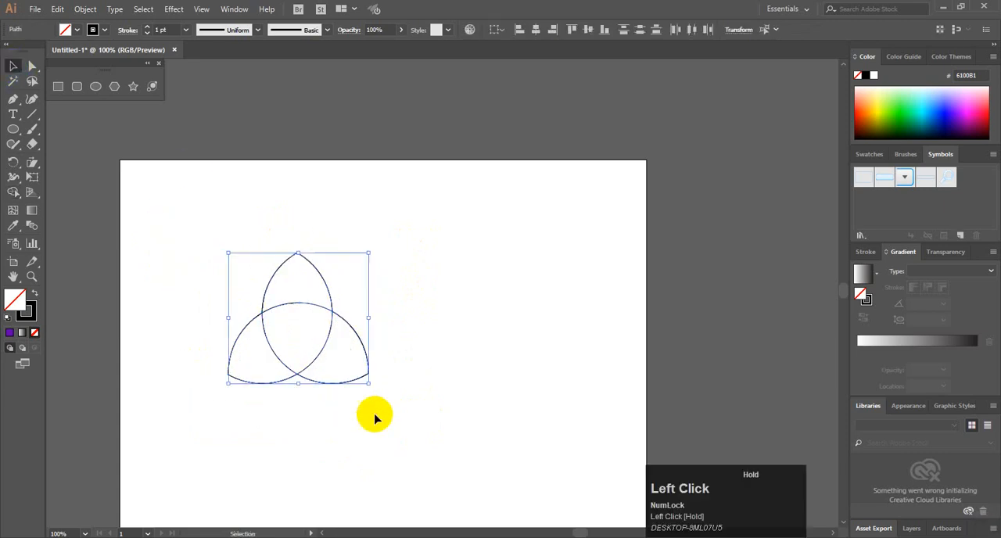
click(946, 108)
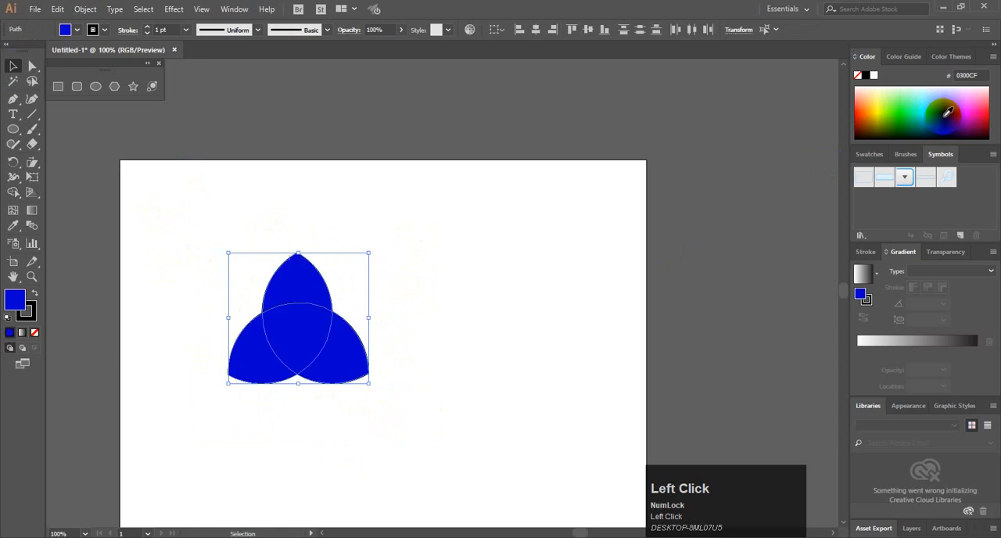
key(ctrl+z)
Try filling the reselected trefoil pieces with dark blue 2F00A0, and undo the fill
click(540, 309)
drag(334, 239, 310, 286)
click(954, 117)
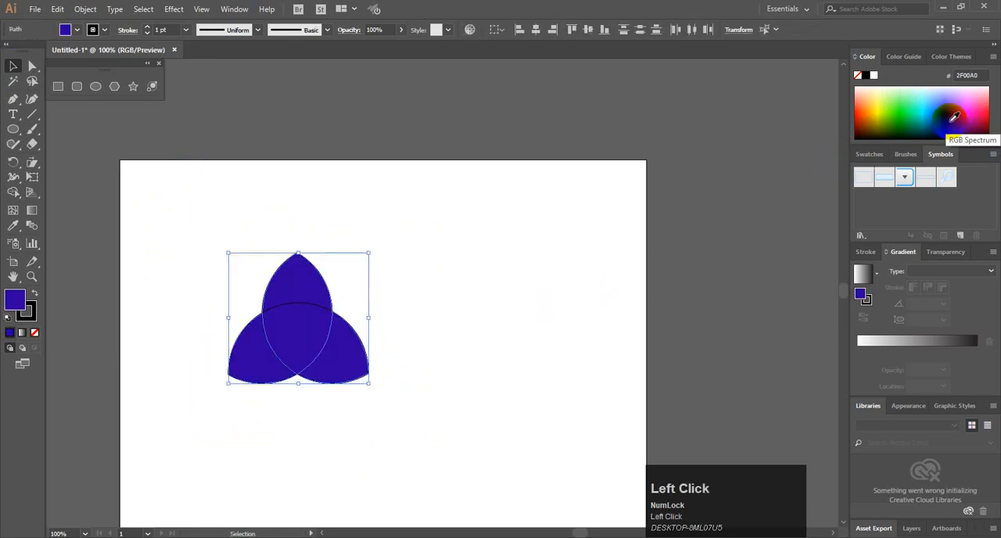
click(264, 354)
click(489, 305)
key(ctrl+z)
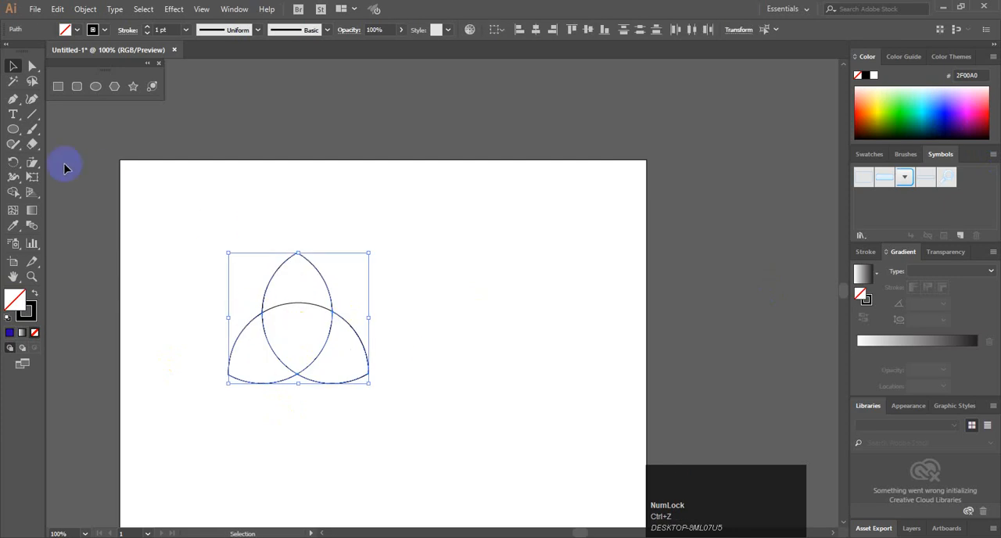
Try dragging Shape Builder across the trefoil's top, centre and right regions to merge them, and undo it
click(13, 192)
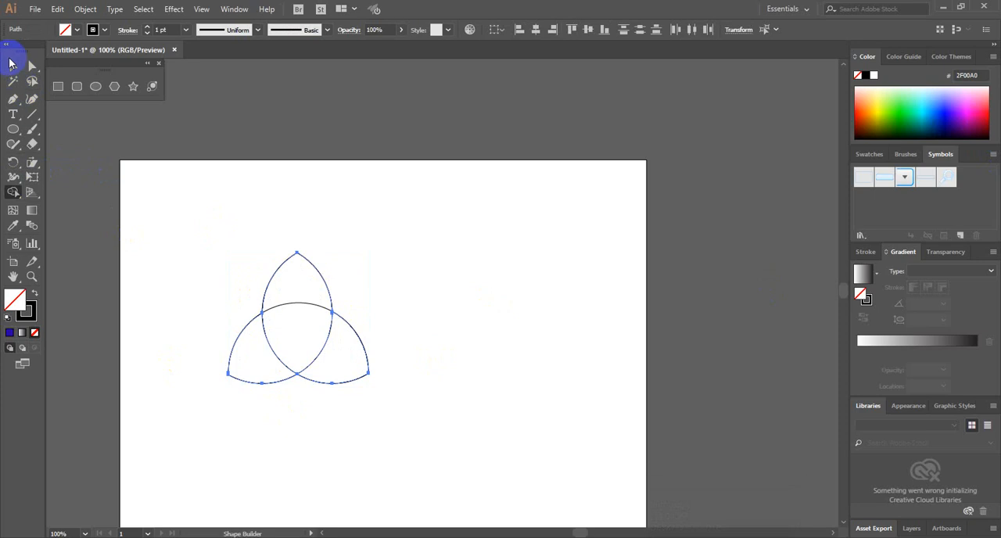
mouse_move(166, 226)
mouse_down()
mouse_move(383, 389)
mouse_move(352, 354)
mouse_up()
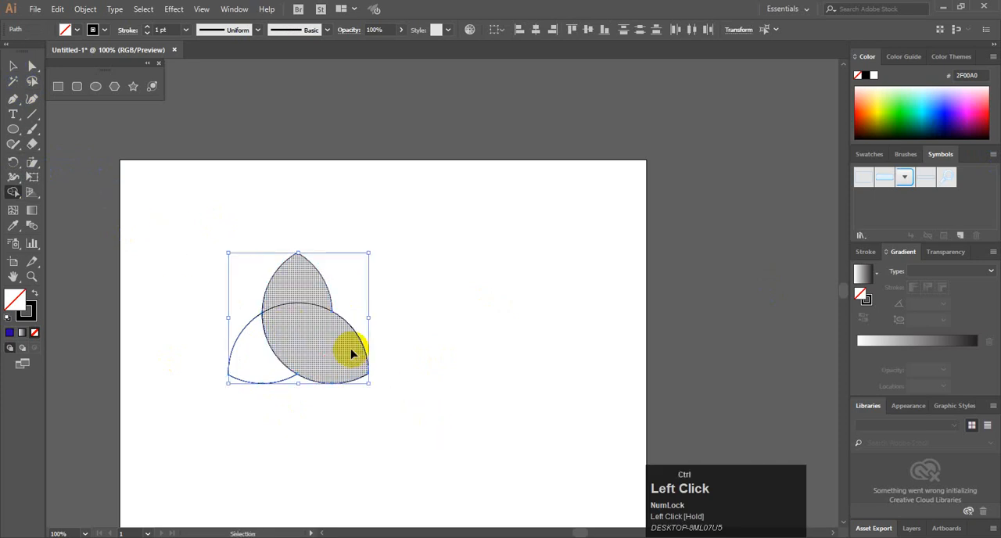
key(ctrl+z)
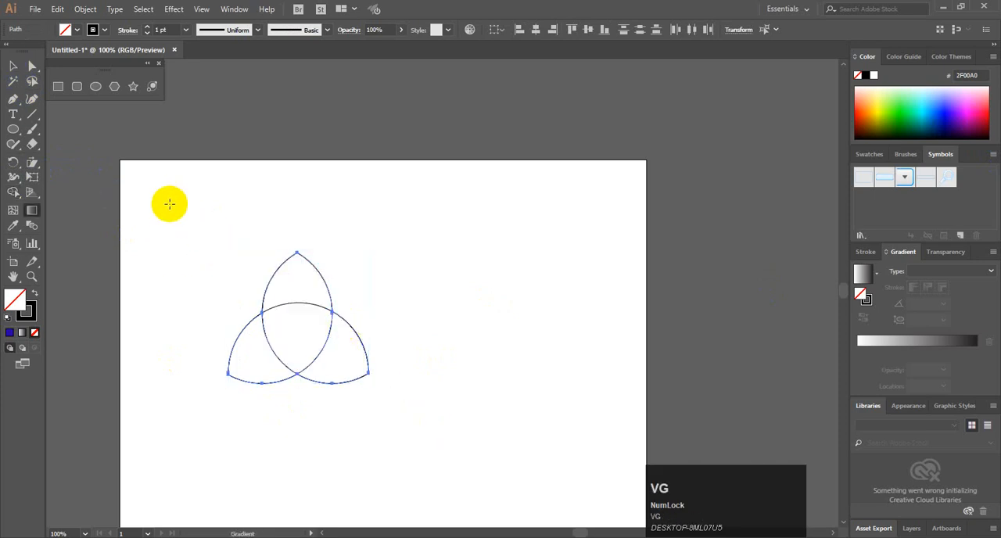
Select the whole trefoil and split it into three petals and a centre piece with Shape Builder
key(v)
drag(195, 222, 474, 505)
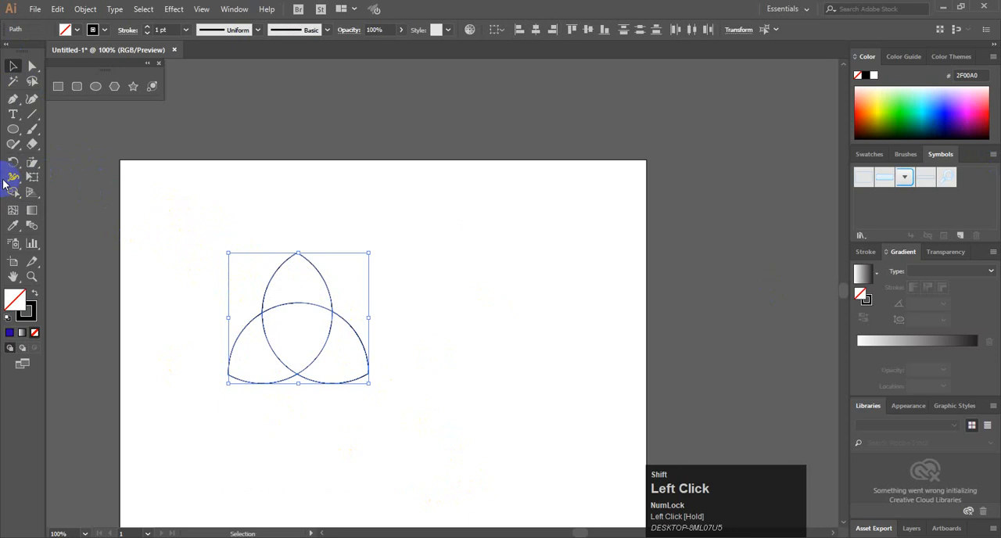
key(shift+m)
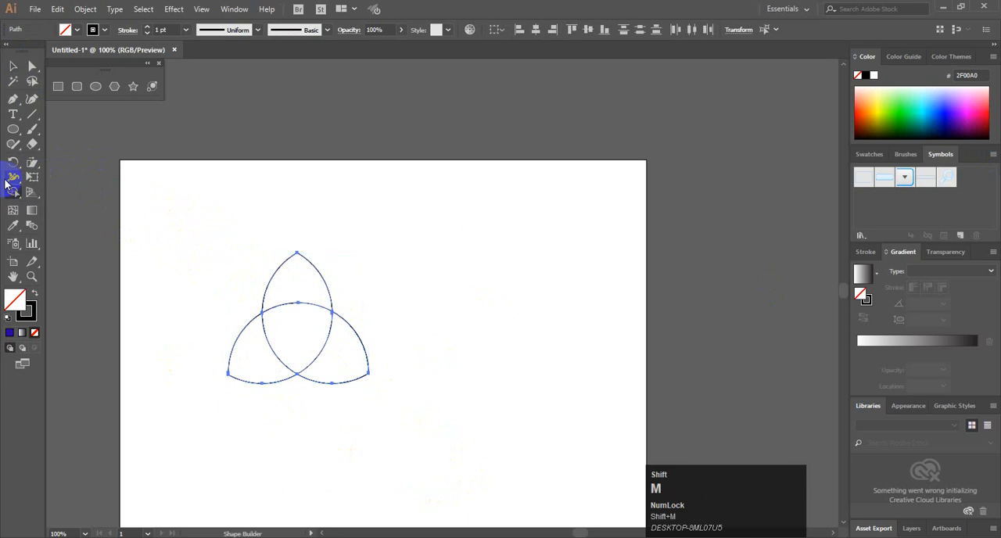
click(295, 279)
click(248, 354)
click(347, 371)
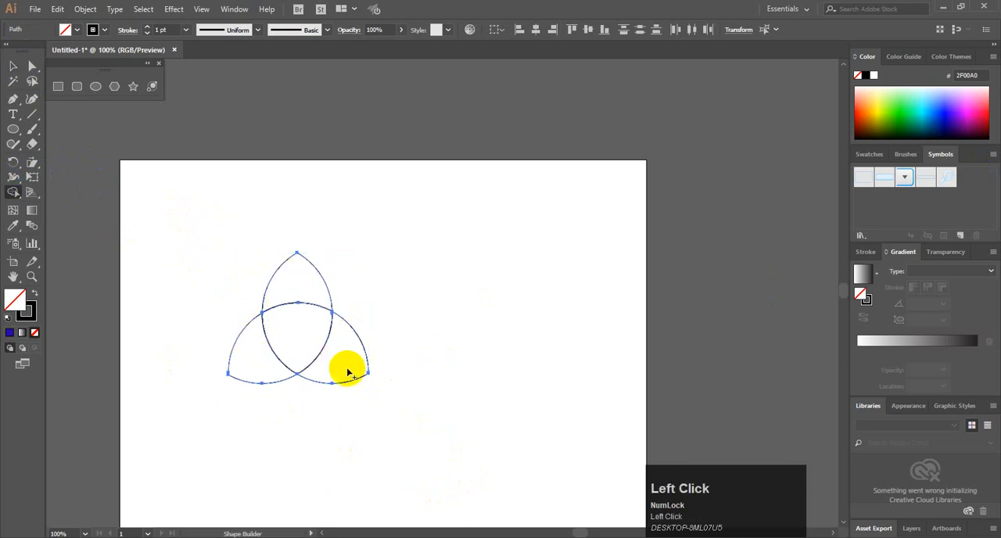
click(304, 332)
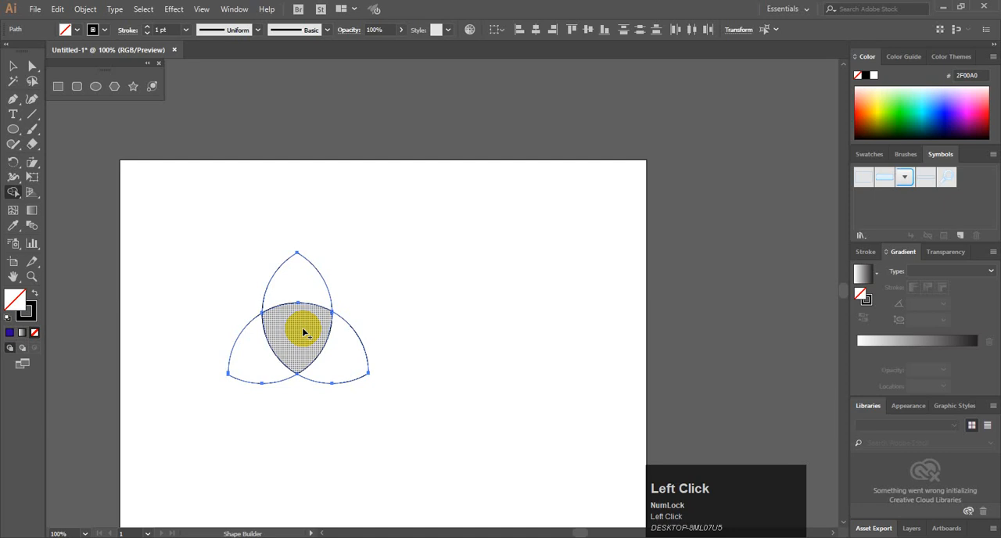
Fill the top petal with violet 8800ED and the right petal with pink FF8297
click(16, 69)
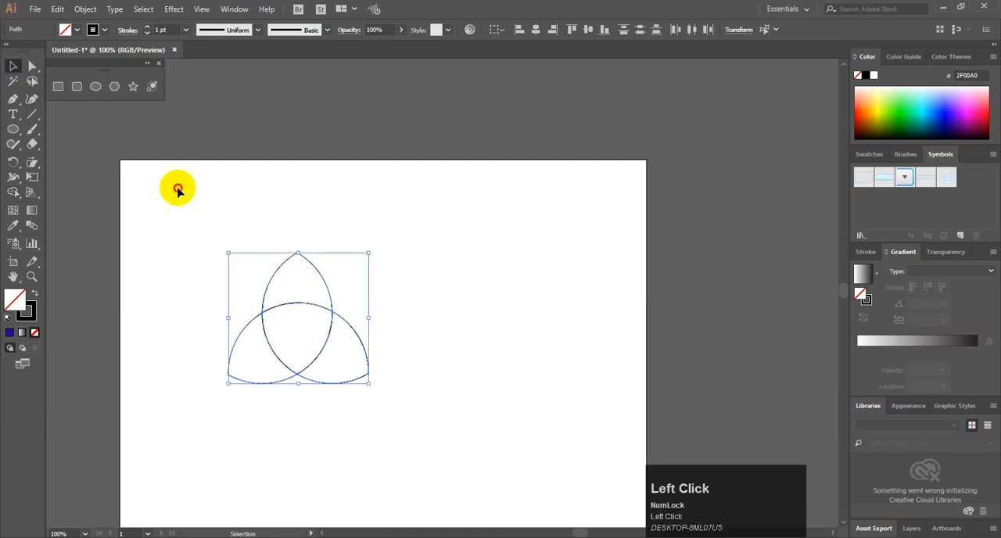
click(177, 189)
click(304, 274)
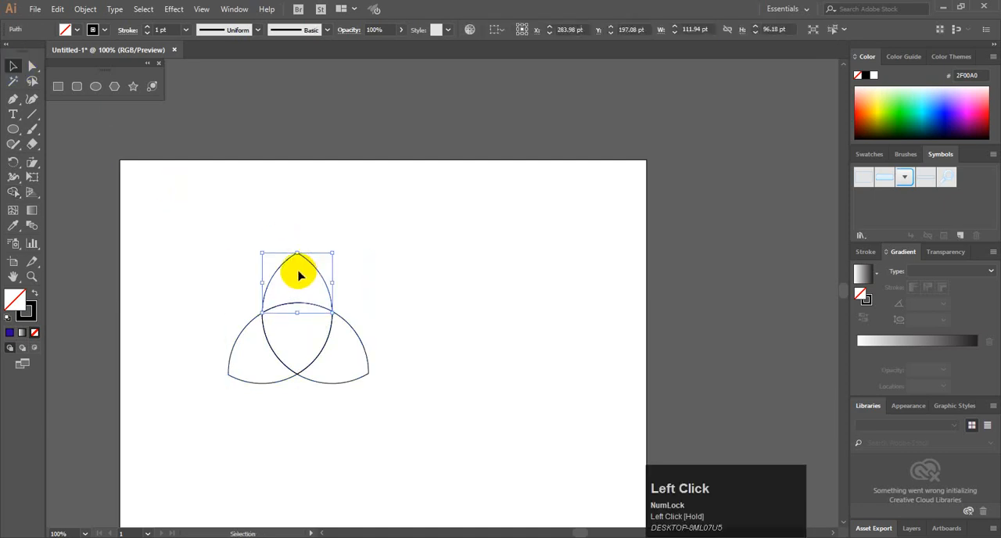
click(956, 111)
click(350, 366)
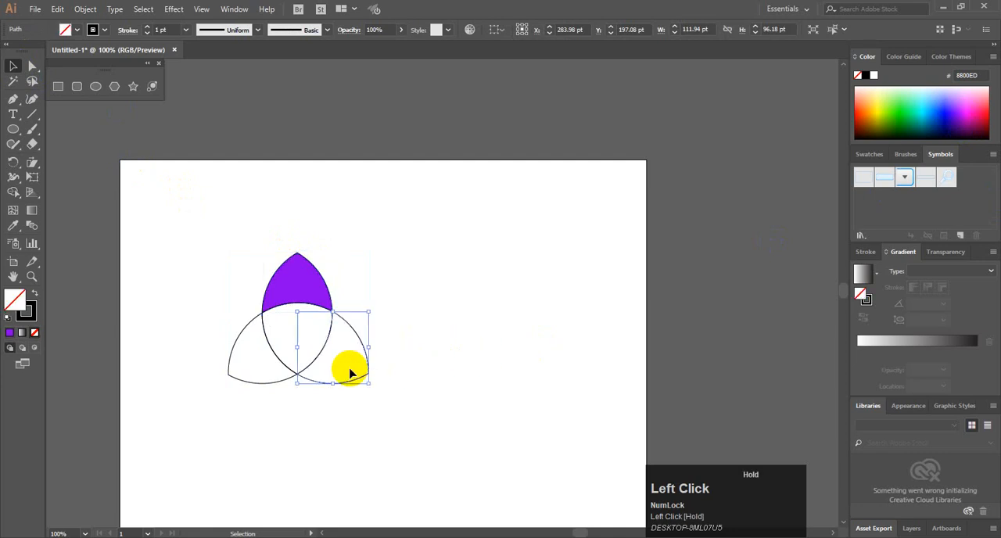
click(987, 95)
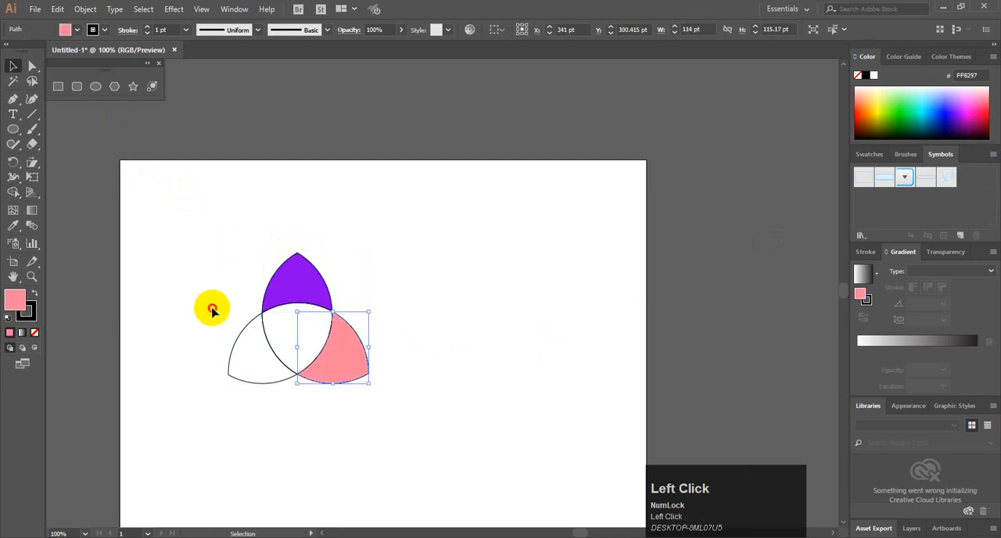
Fill the trefoil's left petal with orange FF8C2F
click(246, 358)
click(869, 102)
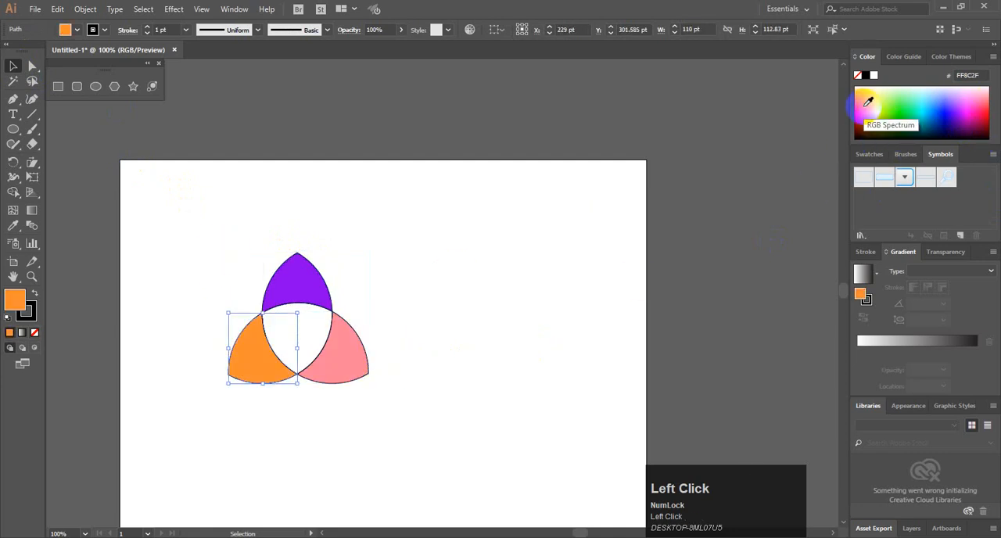
click(374, 366)
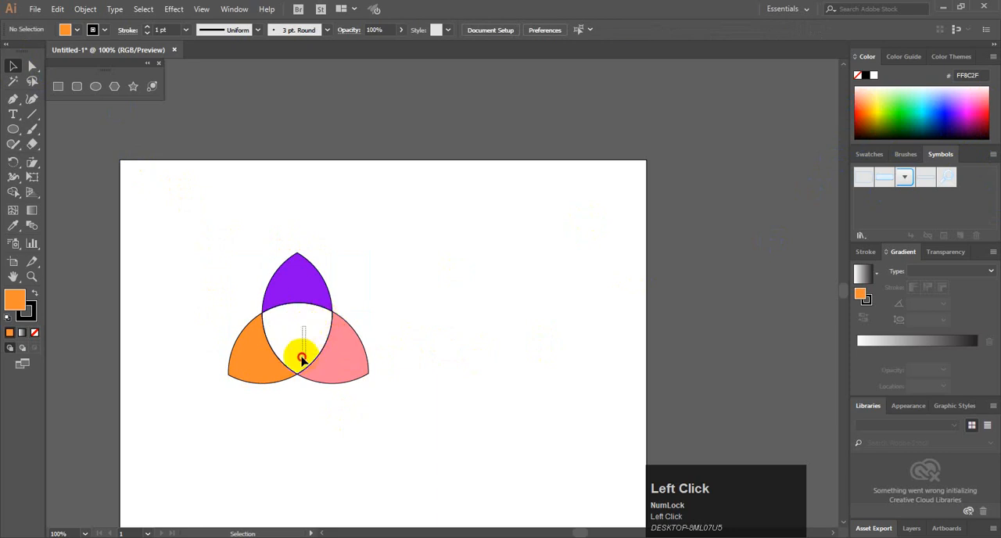
Remove the outline stroke from the whole trefoil and move it to the artboard's upper-right corner
drag(179, 221, 461, 442)
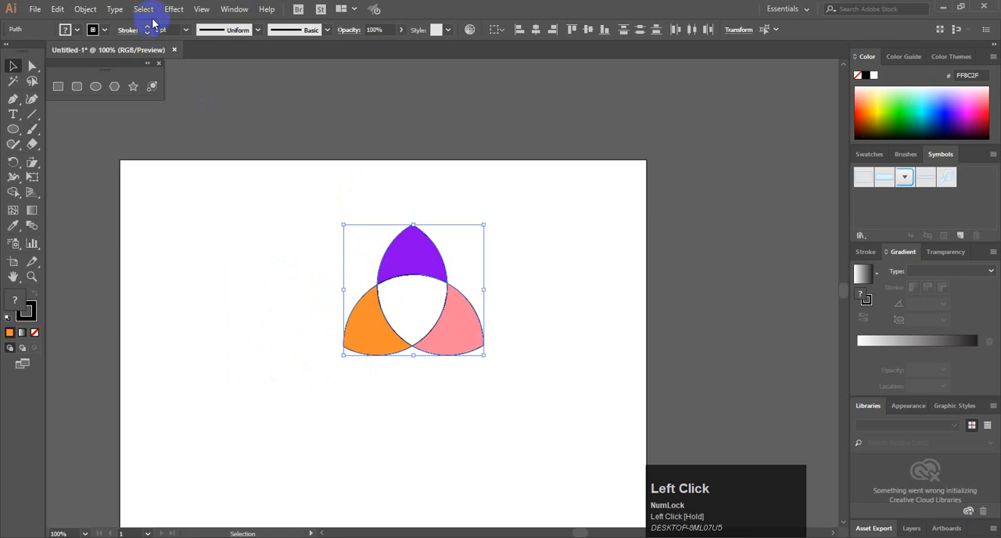
click(104, 30)
click(7, 51)
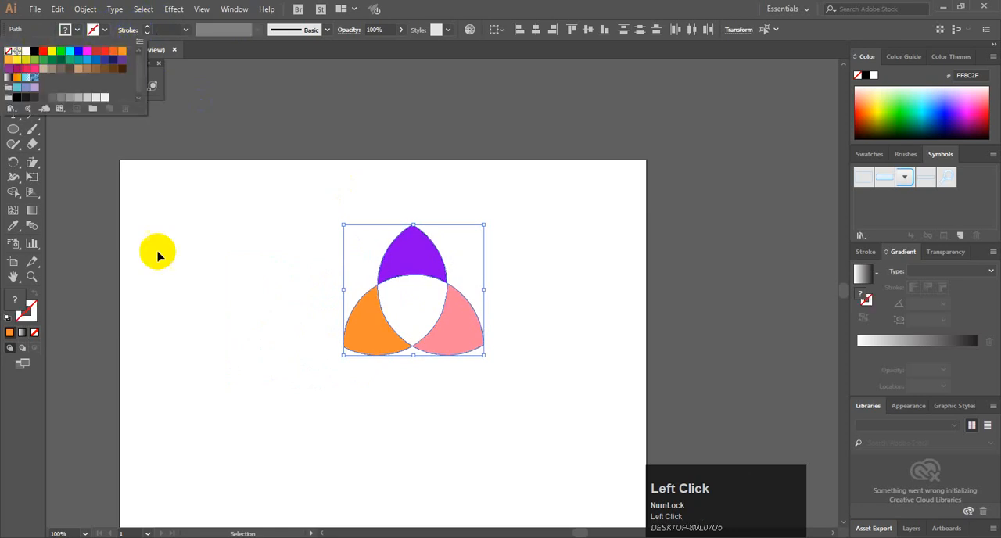
click(170, 252)
click(514, 273)
scroll(512, 302, up, 3)
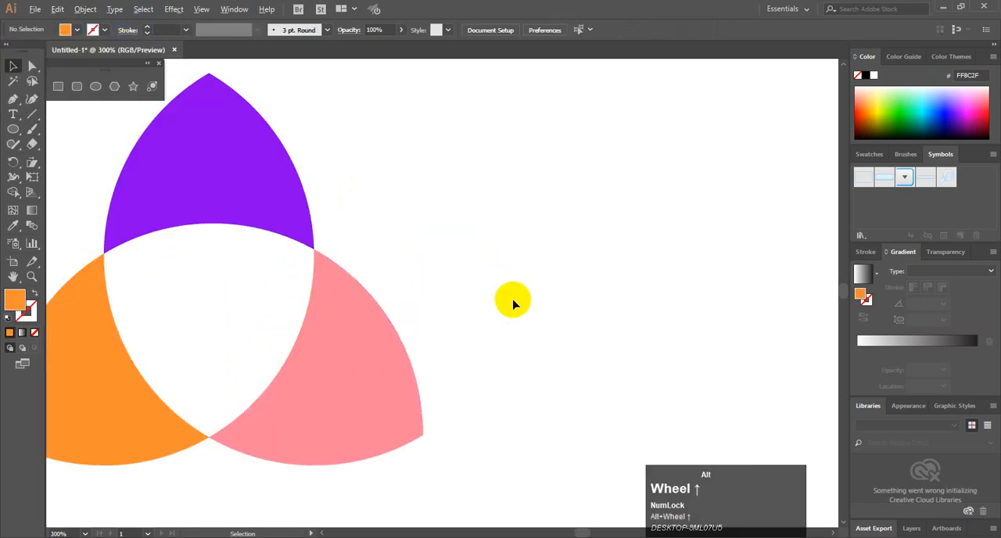
scroll(476, 306, down, 1)
scroll(470, 305, down, 2)
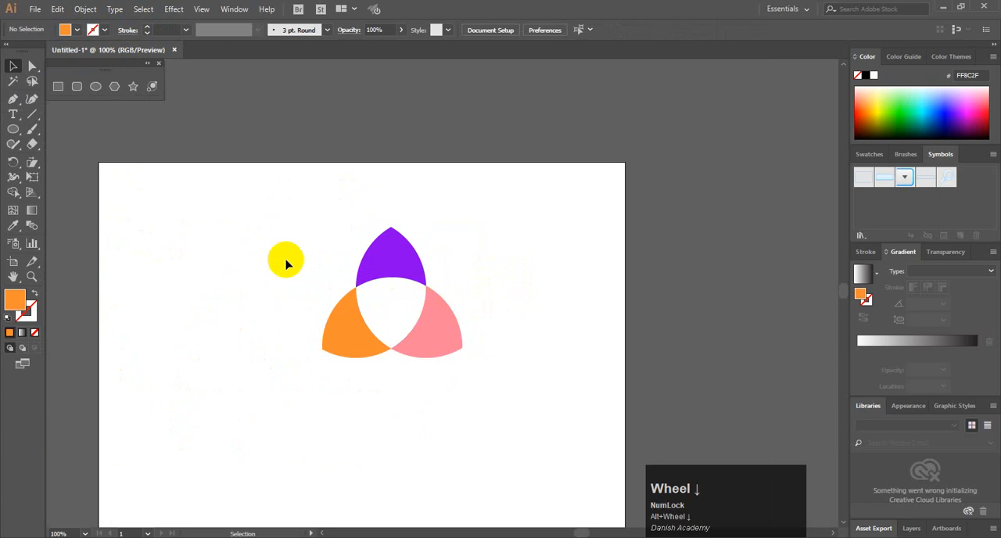
mouse_move(239, 208)
mouse_down()
mouse_move(484, 351)
mouse_move(447, 342)
mouse_move(630, 261)
mouse_move(649, 240)
mouse_up()
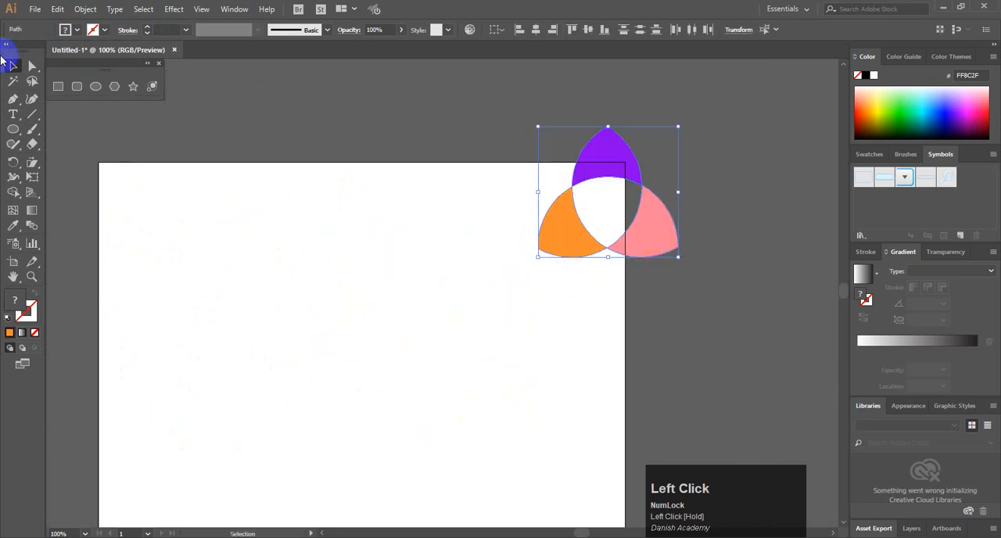
Draw an orange rectangle about 355 × 319 pt and an ellipse about 88 × 66 pt over its upper-left corner
click(65, 87)
drag(192, 234, 414, 433)
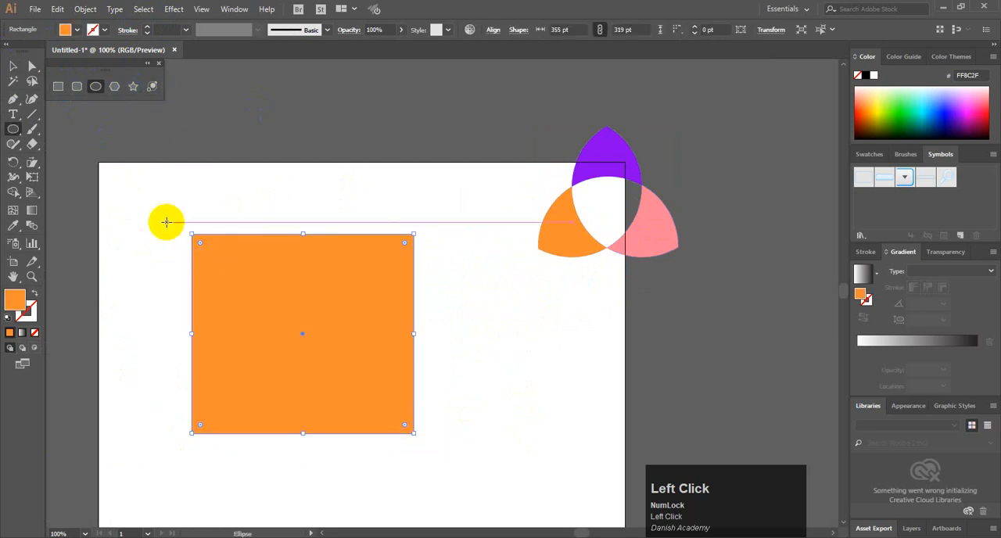
drag(168, 219, 222, 259)
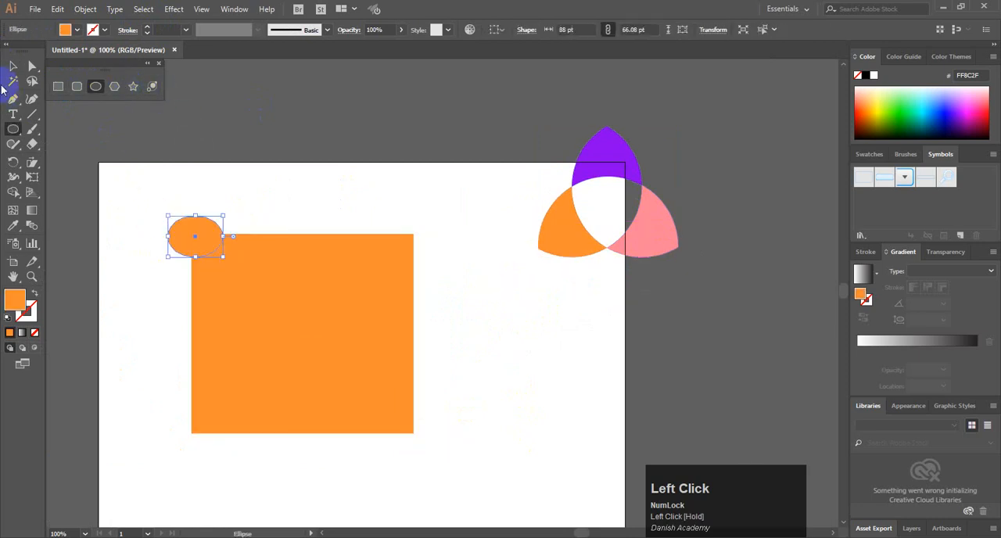
Copy the small ellipse onto the rectangle's other three corners and nudge the lower-left copy slightly left
click(13, 66)
click(208, 246)
click(184, 231)
shift+click(185, 231)
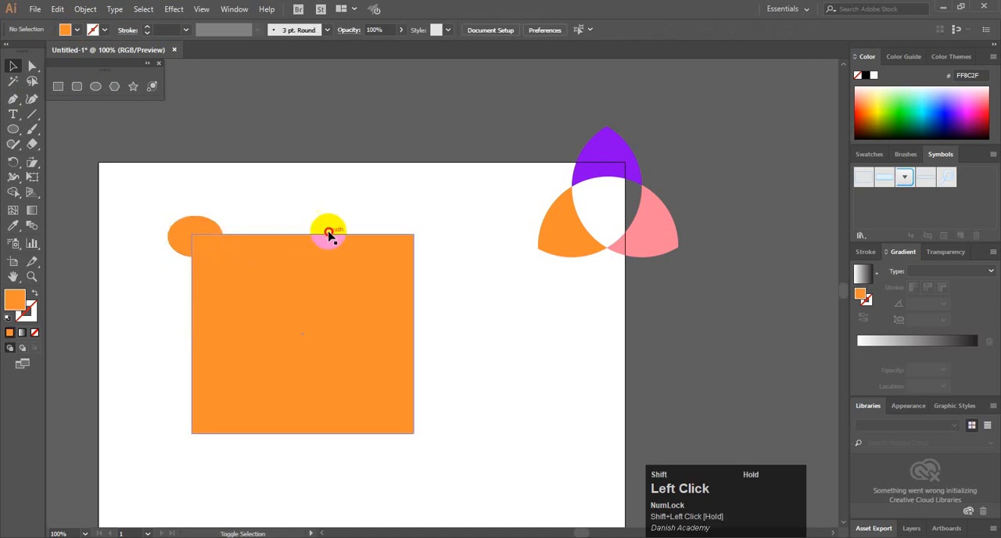
click(189, 230)
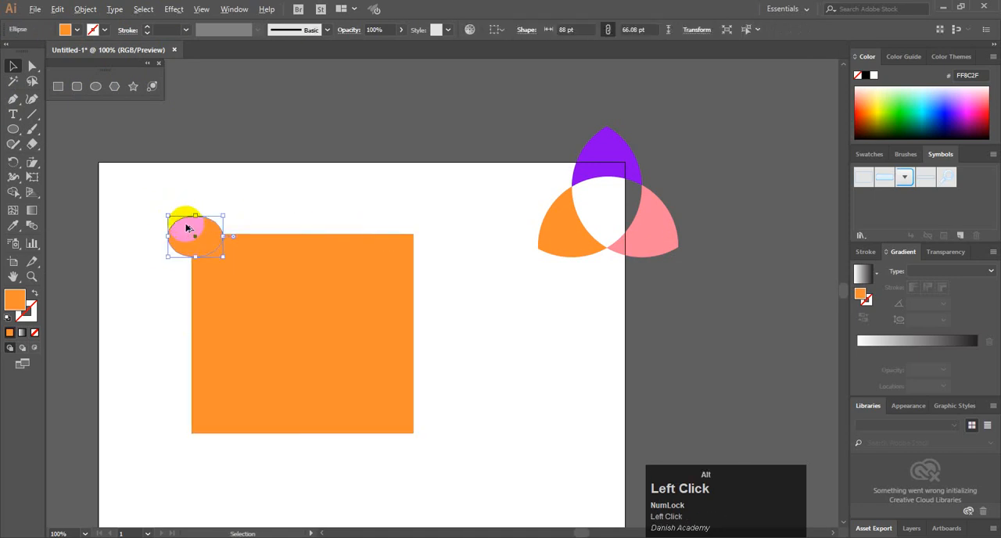
drag(186, 228, 211, 419)
key(Left)
key(Left)
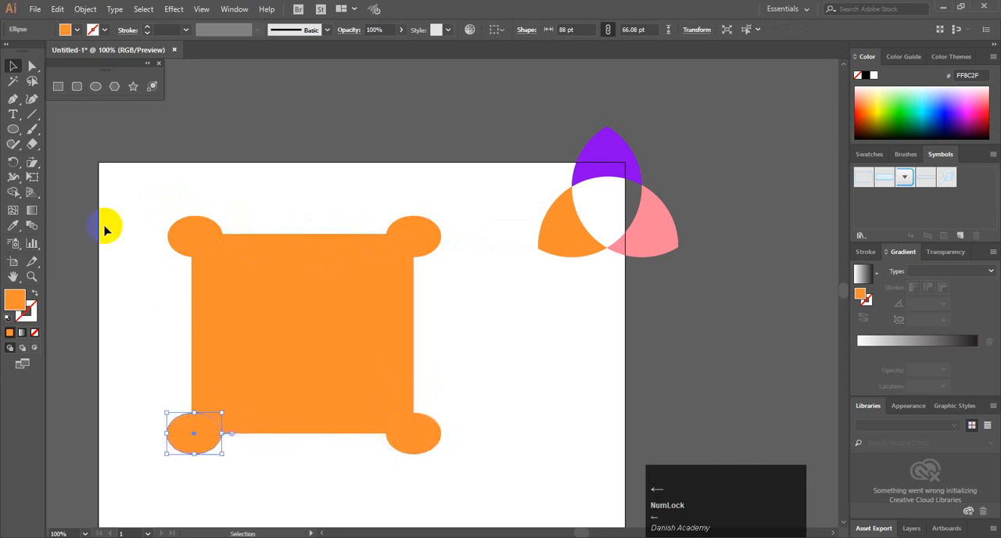
Select the rectangle with its four corner ellipses and subtract the ellipses from it with Shape Builder
drag(139, 192, 524, 498)
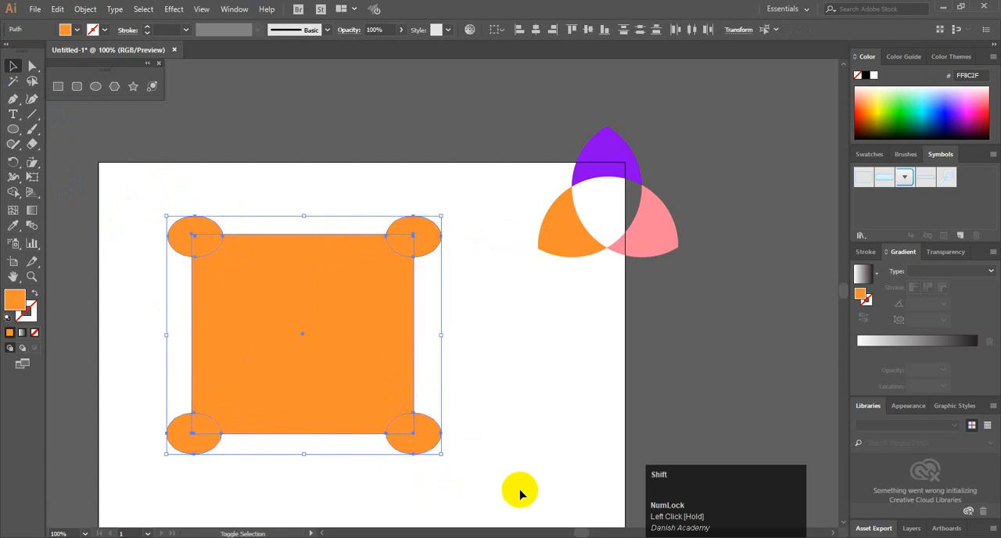
key(shift+m)
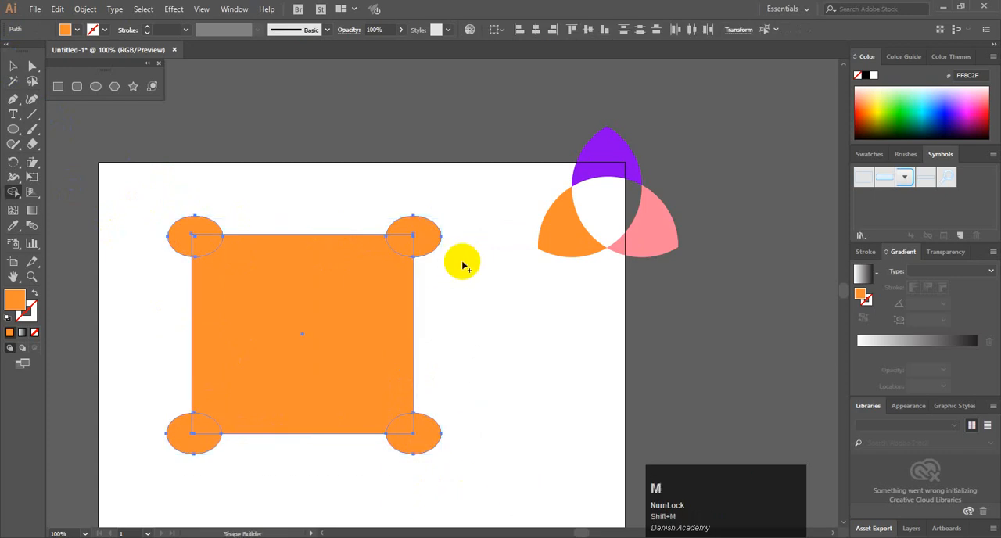
alt+drag(461, 206, 412, 232)
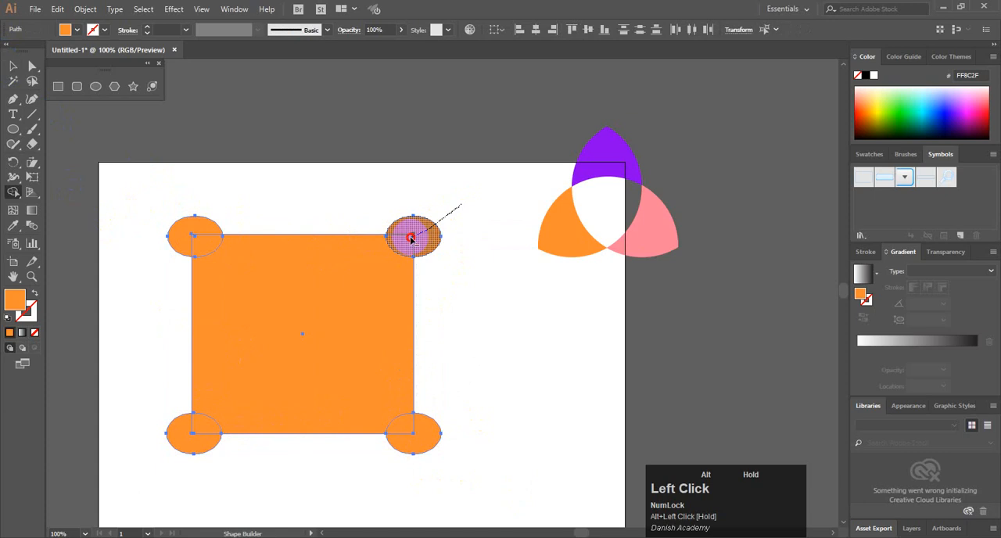
alt+drag(460, 461, 406, 428)
alt+drag(161, 202, 203, 241)
mouse_move(131, 438)
alt+mouse_down()
mouse_move(187, 438)
mouse_move(206, 424)
alt+mouse_up()
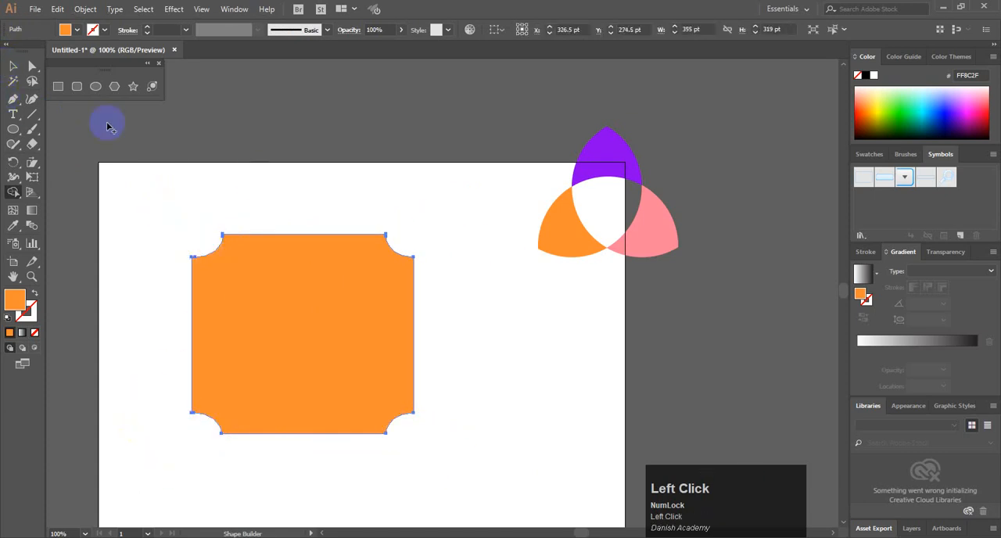
Erase the notched orange shape with Shape Builder and draw a new rectangle about 260 × 283 pt on the artboard
alt+click(333, 313)
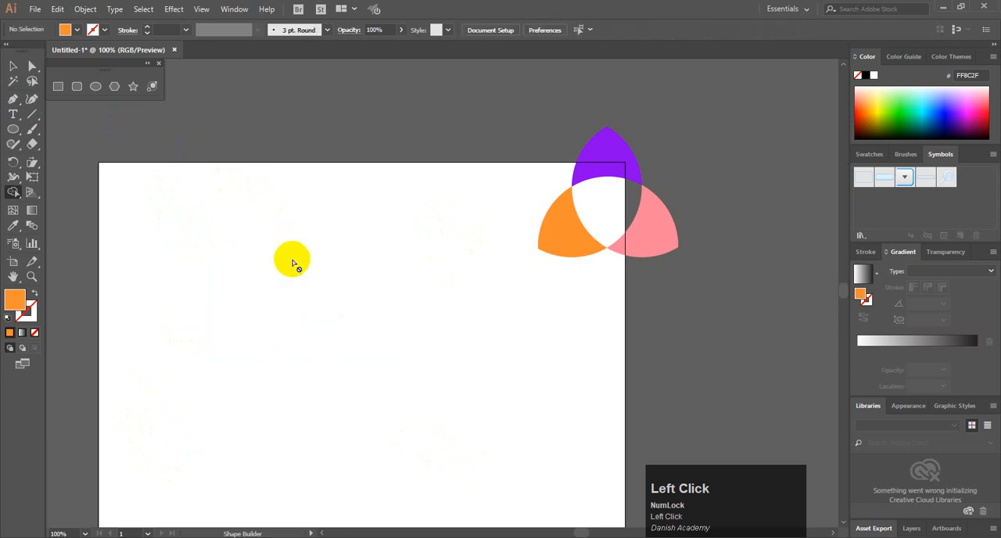
click(61, 86)
drag(271, 253, 426, 423)
Give the new rectangle no fill and a black 1 pt stroke
click(12, 65)
drag(236, 223, 288, 259)
click(79, 33)
click(11, 50)
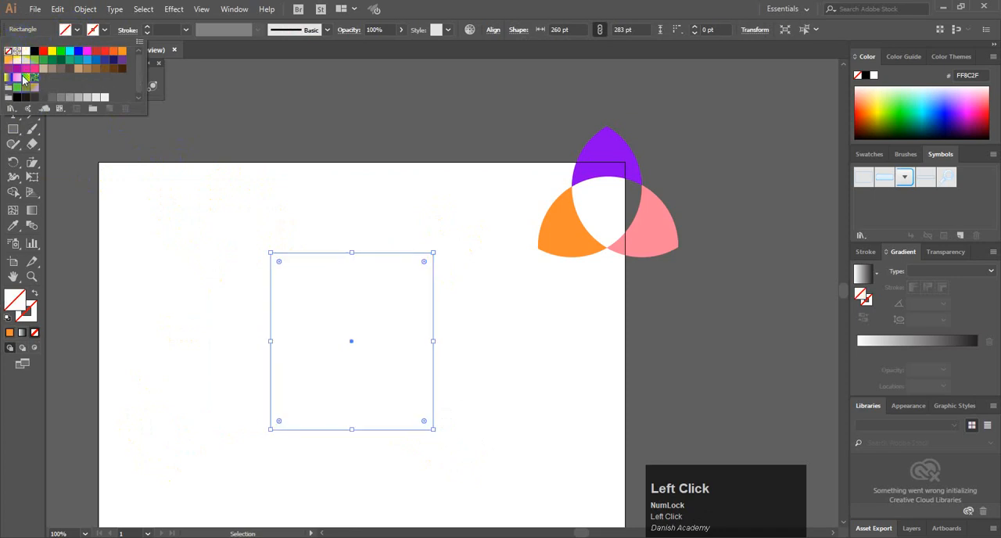
click(105, 33)
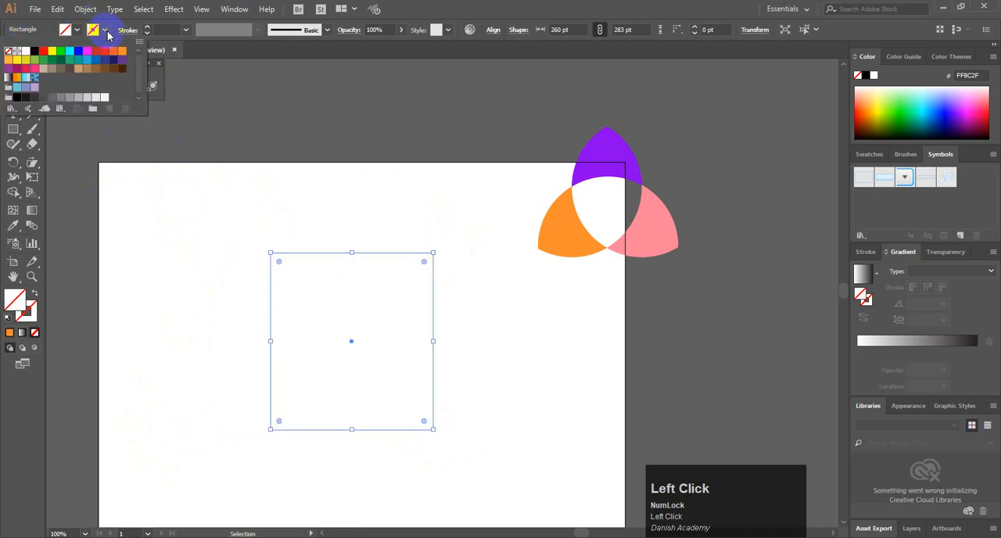
click(36, 52)
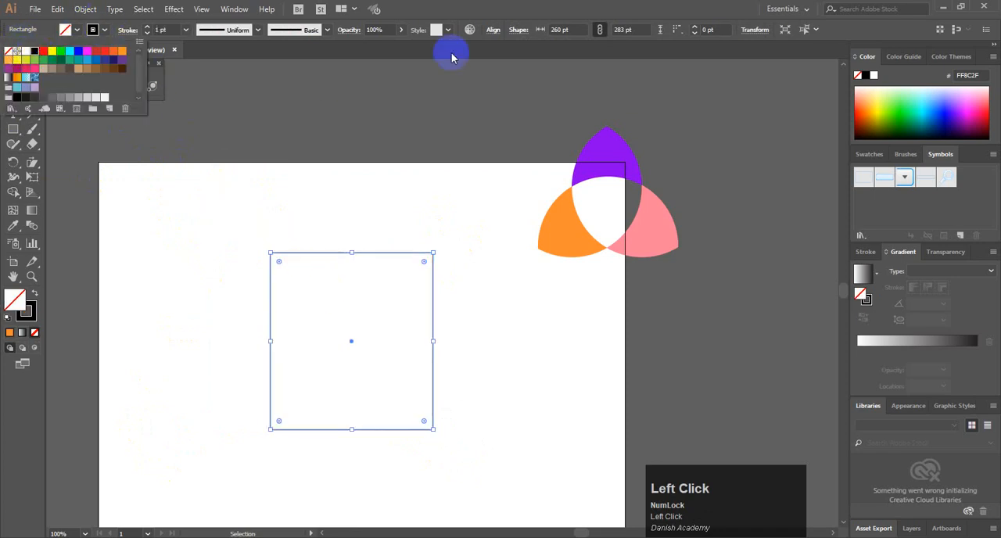
click(397, 159)
Move the rectangle slightly up and left, and draw an open Pen curve running diagonally through it and past its left side
drag(342, 254, 317, 226)
click(12, 100)
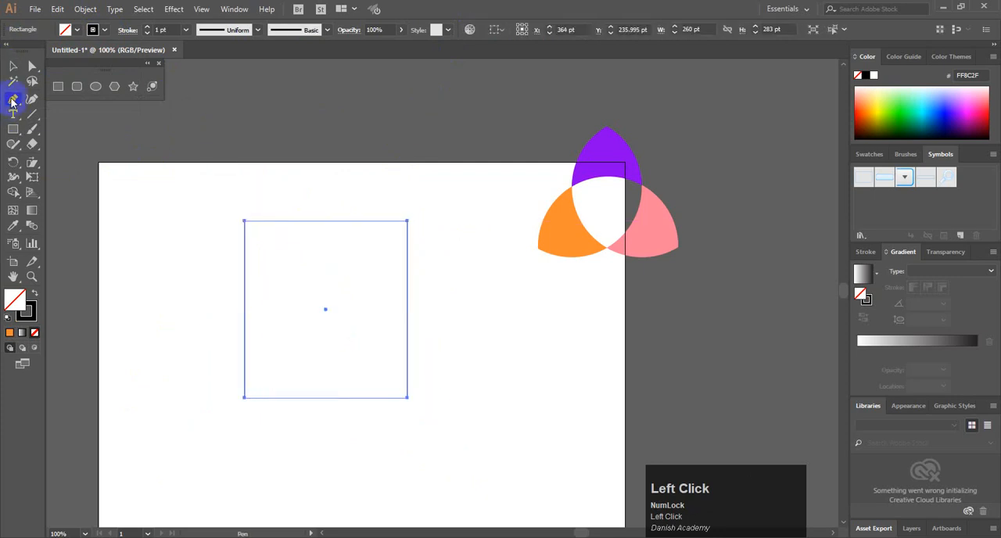
click(440, 200)
drag(319, 312, 273, 429)
drag(201, 444, 159, 430)
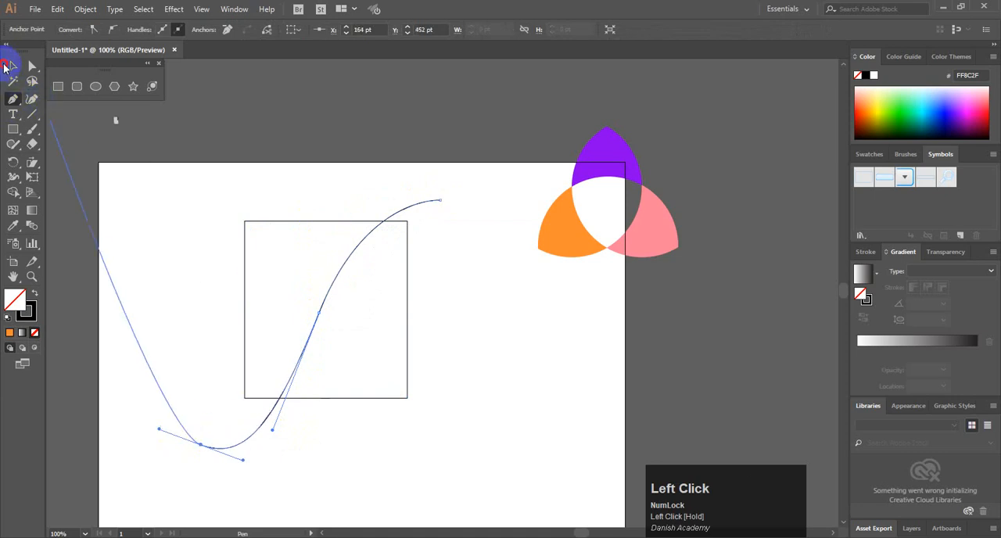
click(146, 201)
click(9, 66)
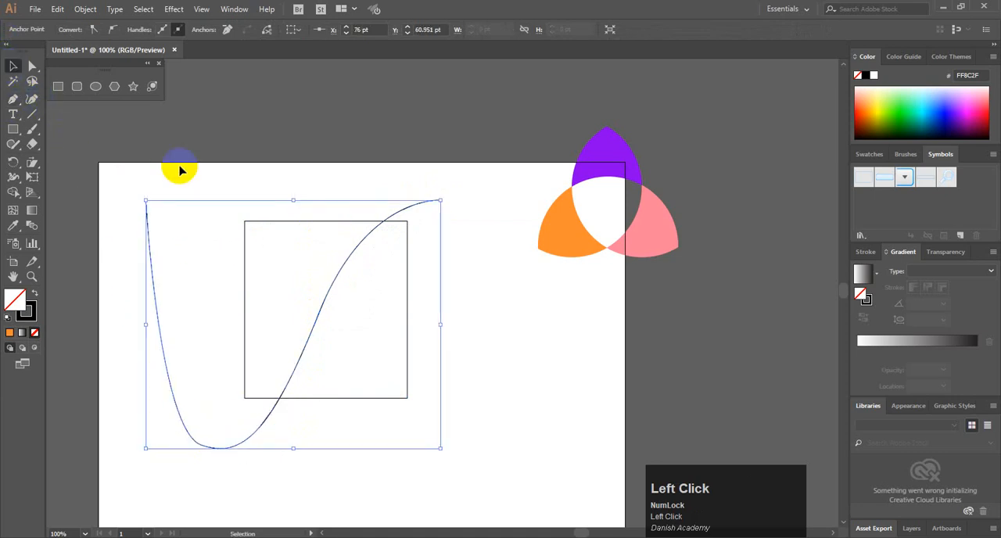
Select the rectangle and curve together and split off the area right of the curve with Shape Builder
click(182, 167)
drag(215, 196, 448, 334)
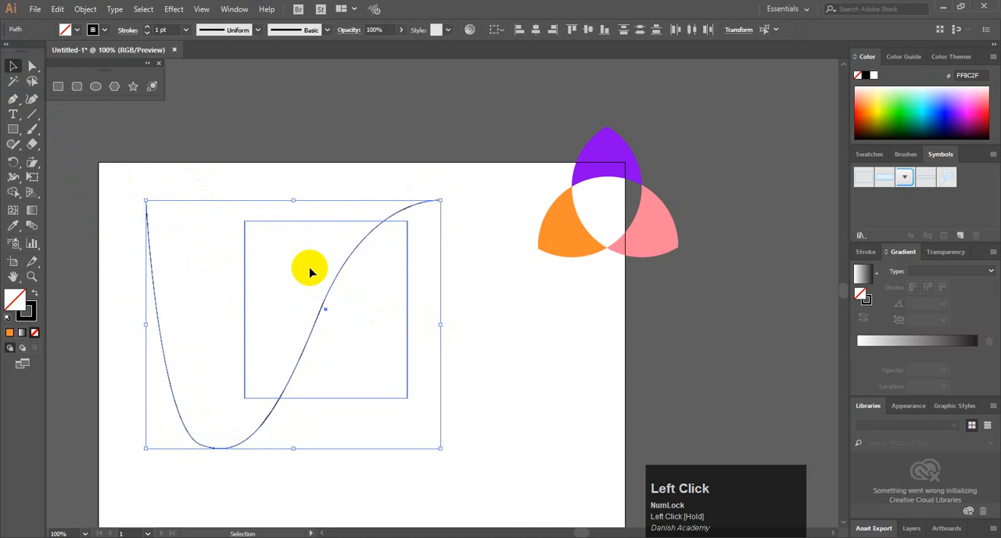
click(13, 194)
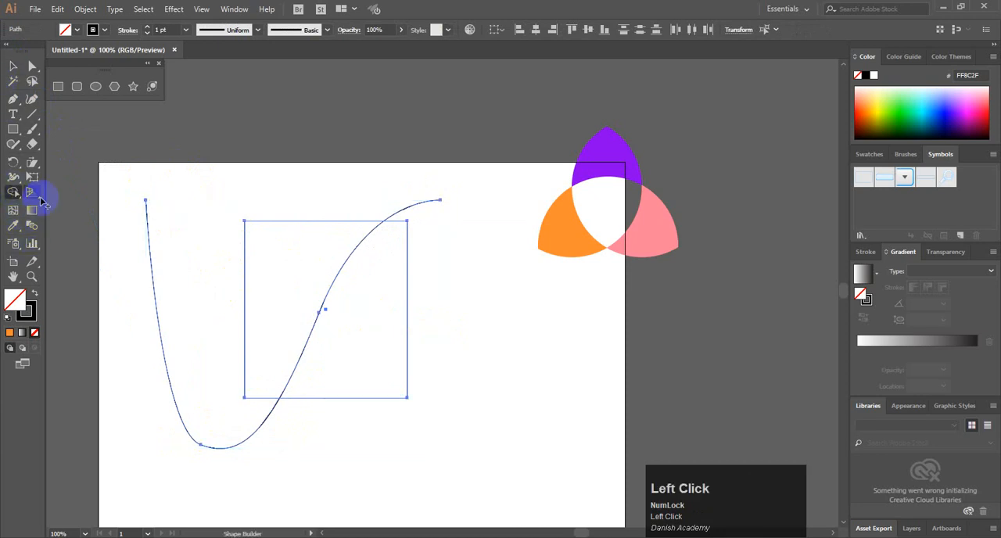
click(384, 315)
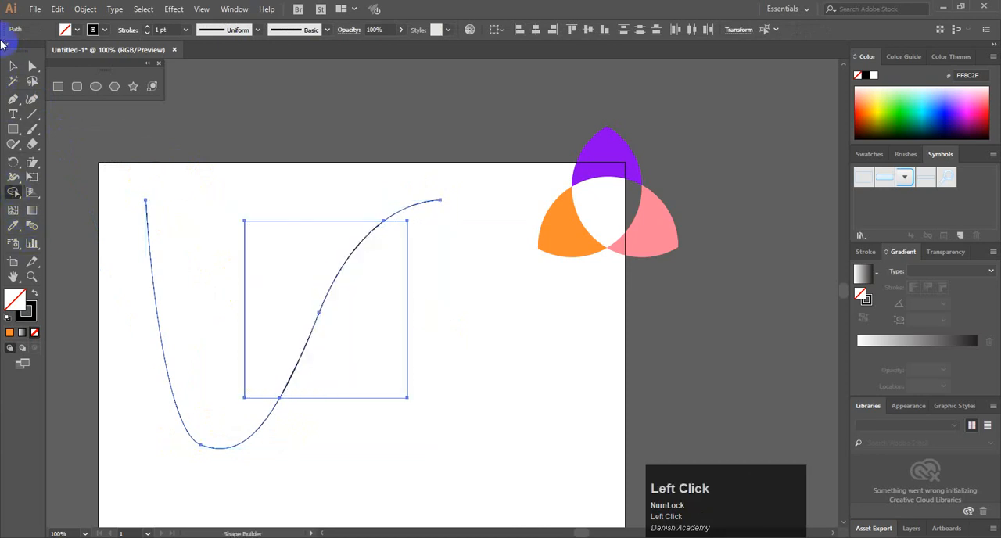
Delete the two leftover curve pieces outside the rectangle
click(13, 69)
click(211, 149)
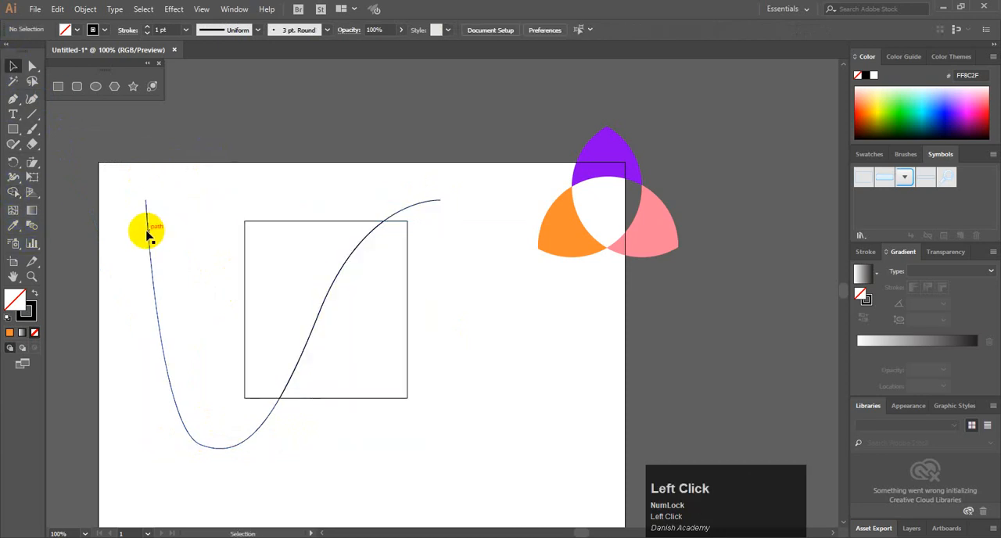
click(147, 235)
key(Delete)
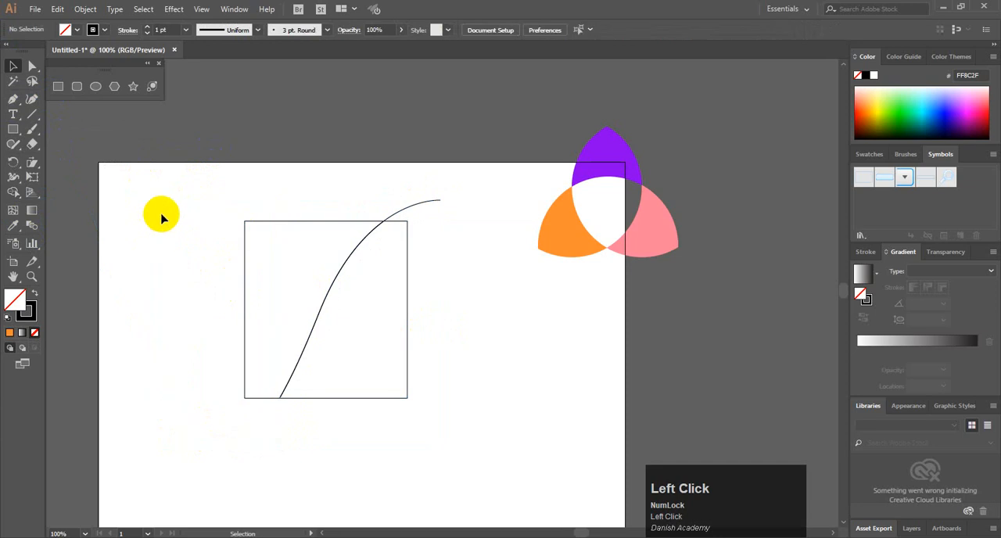
click(434, 201)
key(Delete)
Fill the split rectangle's right part with purple 4D00BD and its left part with green 90FF3B
click(406, 332)
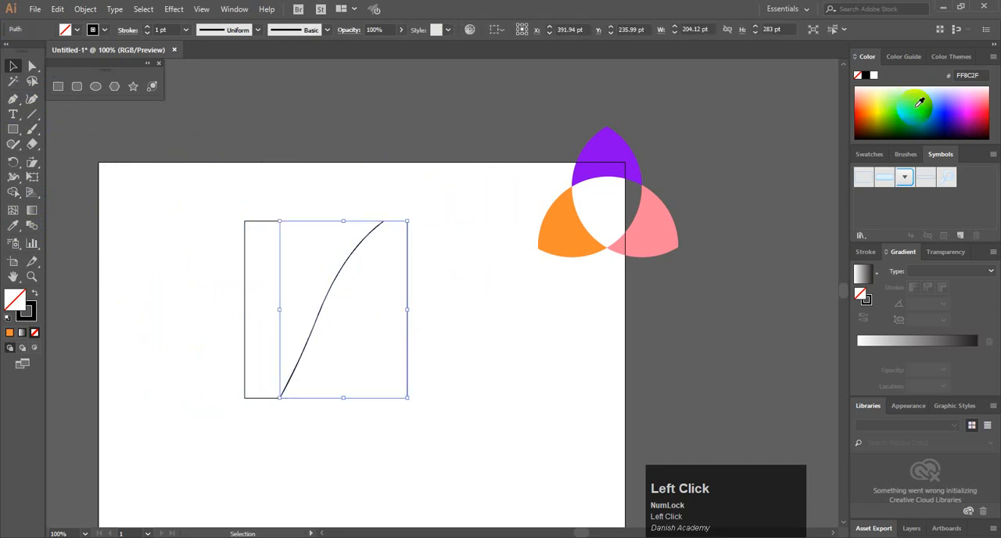
click(952, 112)
click(297, 195)
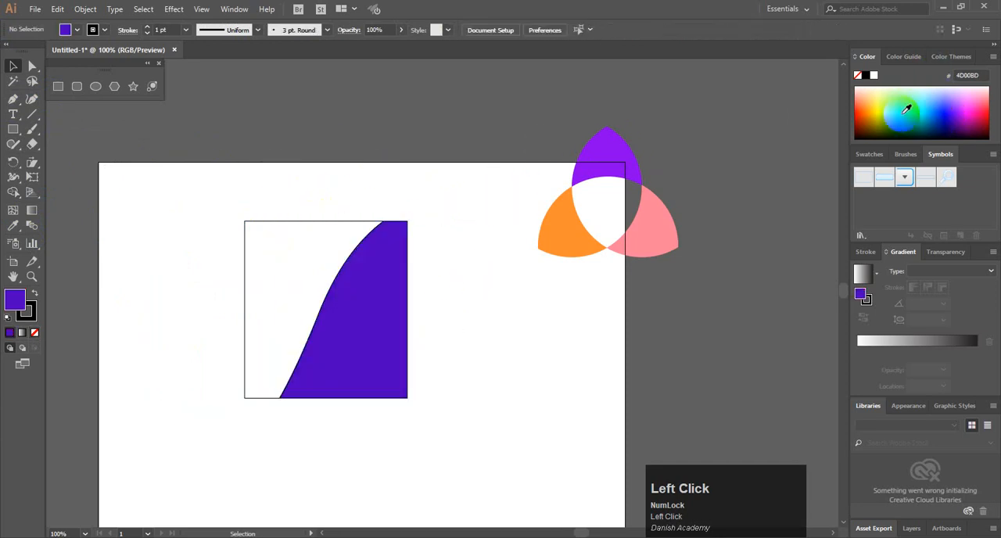
click(322, 232)
click(884, 95)
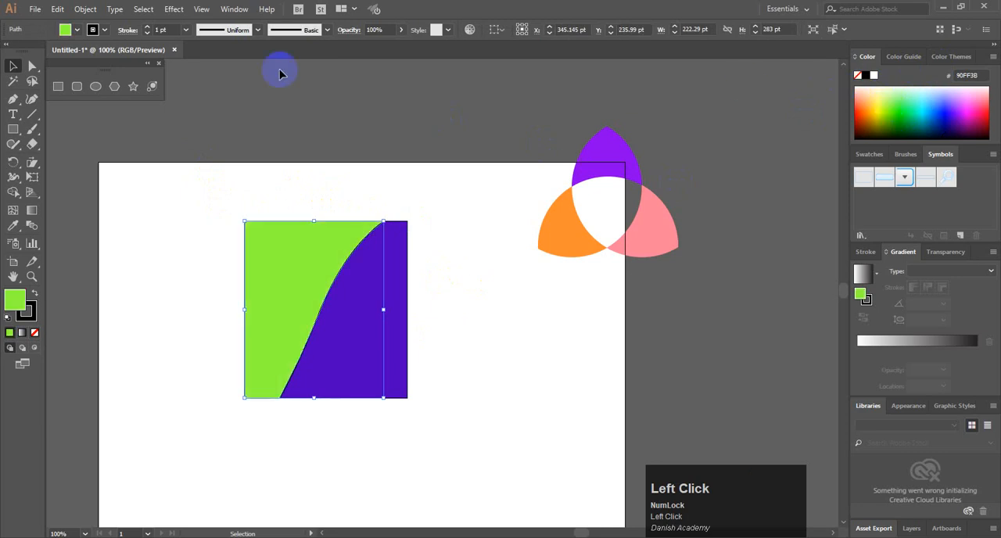
click(189, 168)
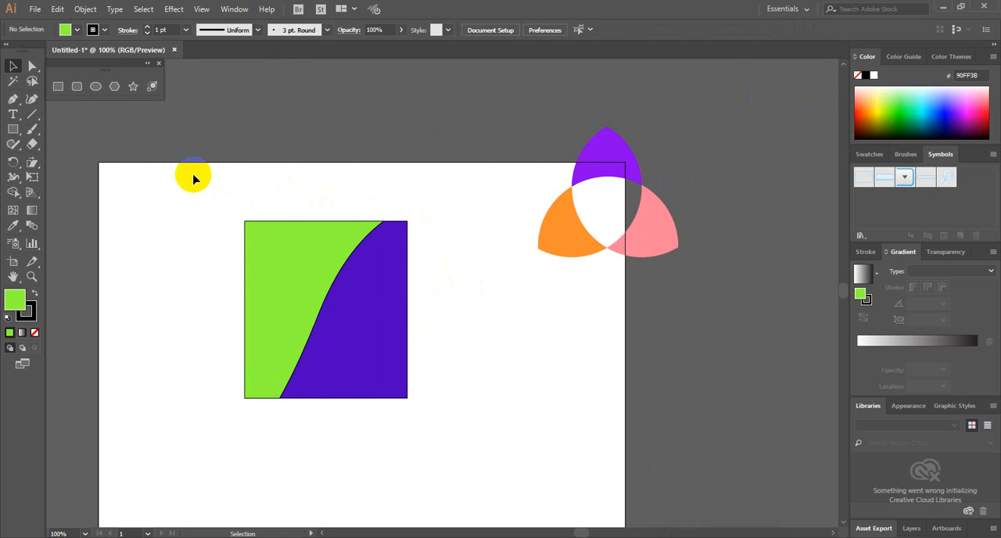
Delete the split rectangle and the trefoil, and draw a green ellipse about 285 × 234 pt on the artboard's left half
drag(216, 179, 729, 447)
key(Delete)
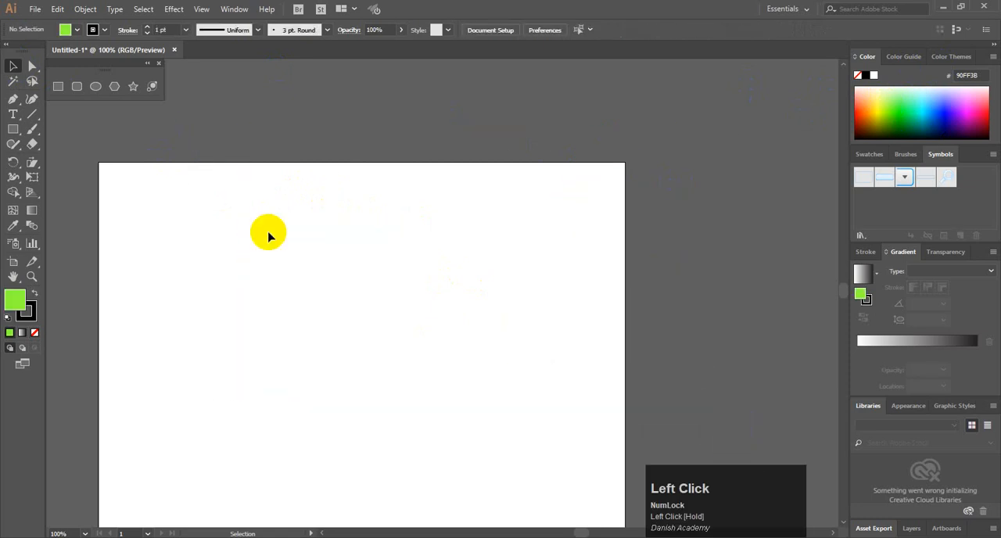
click(89, 88)
drag(163, 239, 341, 384)
Copy the green ellipse twice, to its right and below, so that all three ellipses overlap
click(10, 64)
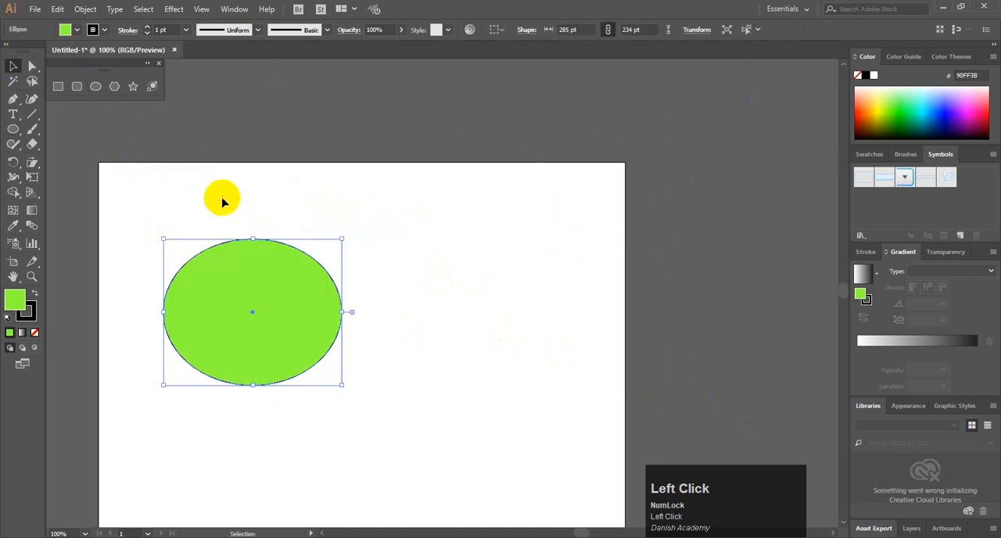
click(248, 299)
drag(248, 300, 309, 370)
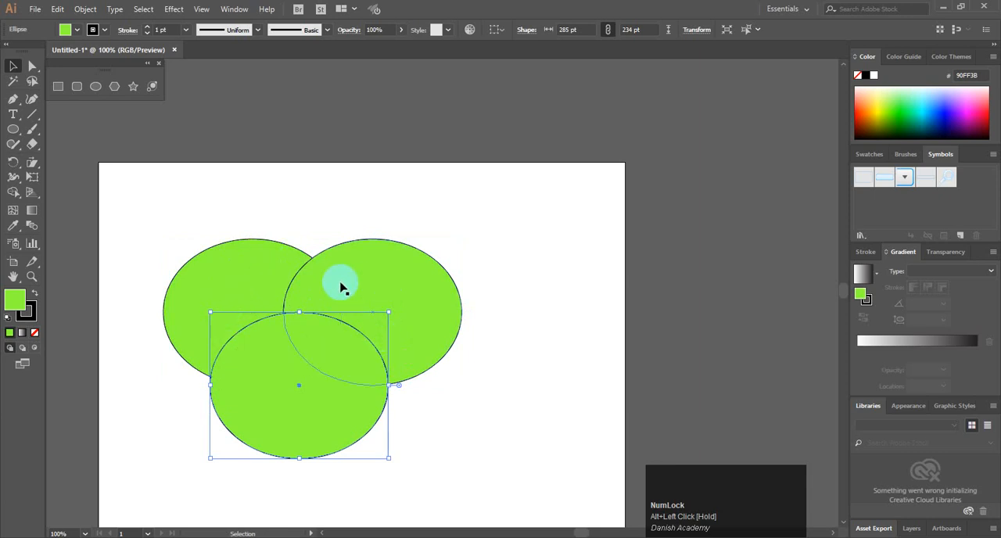
click(11, 195)
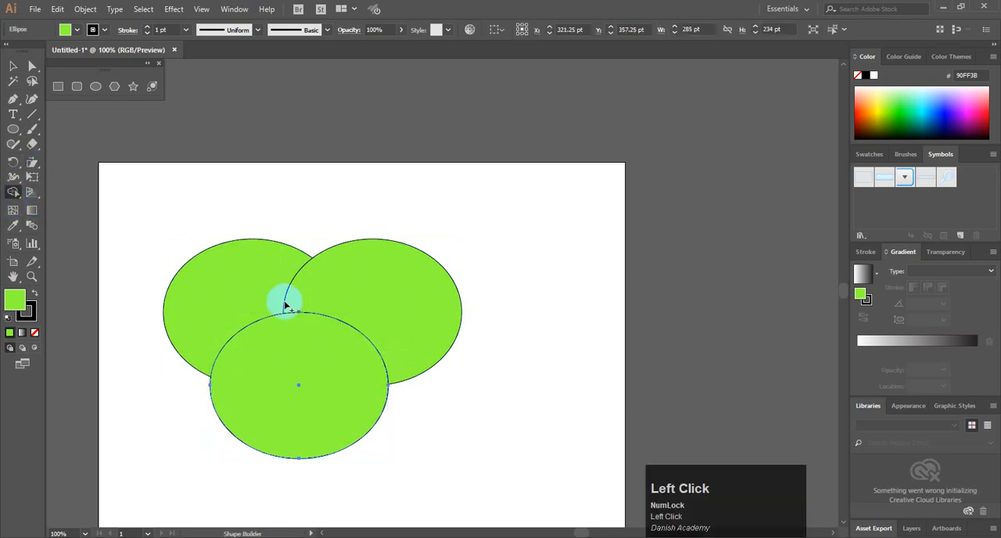
mouse_move(286, 305)
mouse_down()
mouse_move(384, 286)
mouse_move(237, 297)
mouse_up()
click(9, 62)
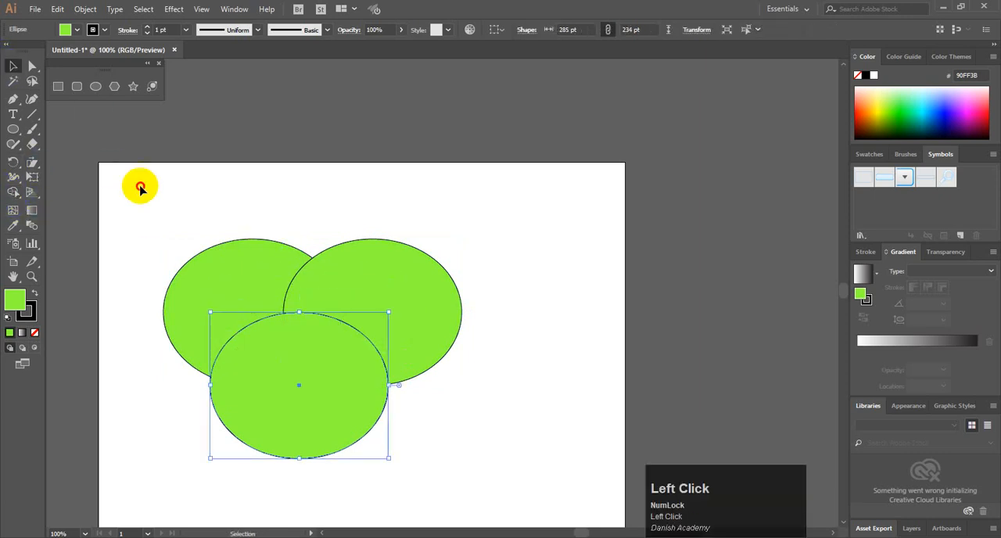
Select all three overlapping green ellipses and merge them into a single shape with Shape Builder
drag(112, 195, 543, 478)
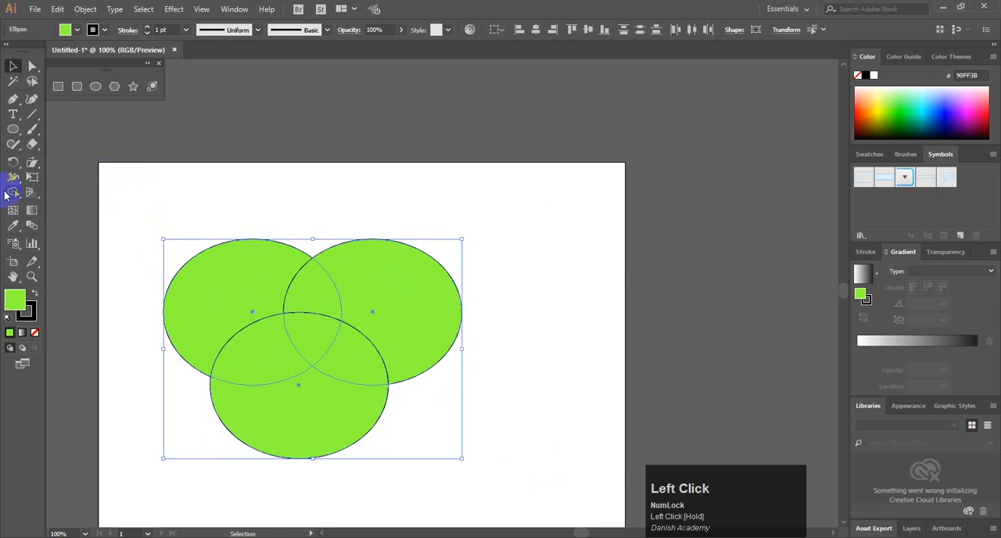
key(shift+m)
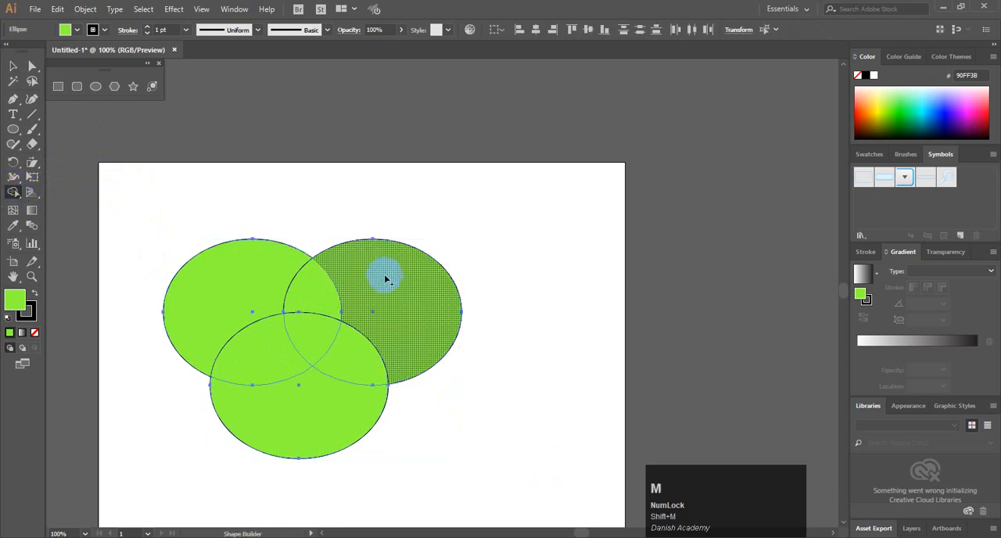
mouse_move(375, 291)
mouse_down()
mouse_move(281, 291)
mouse_move(252, 302)
mouse_move(247, 340)
mouse_move(257, 365)
mouse_move(298, 398)
mouse_move(321, 401)
mouse_move(368, 363)
mouse_move(381, 304)
mouse_move(353, 279)
mouse_move(297, 344)
mouse_up()
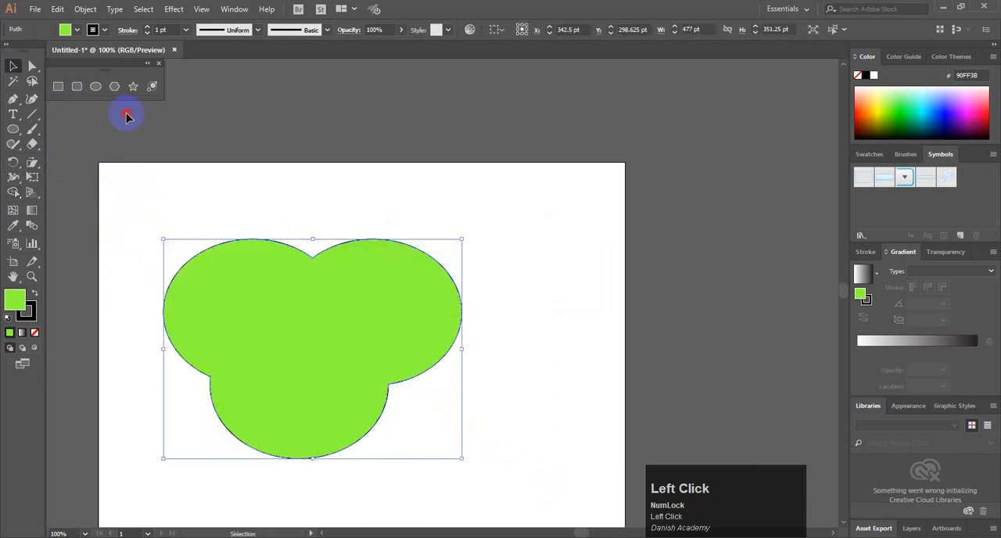
Delete the merged shape and draw a green ellipse about 344 × 319 pt on the artboard's left half
click(275, 200)
drag(224, 200, 270, 249)
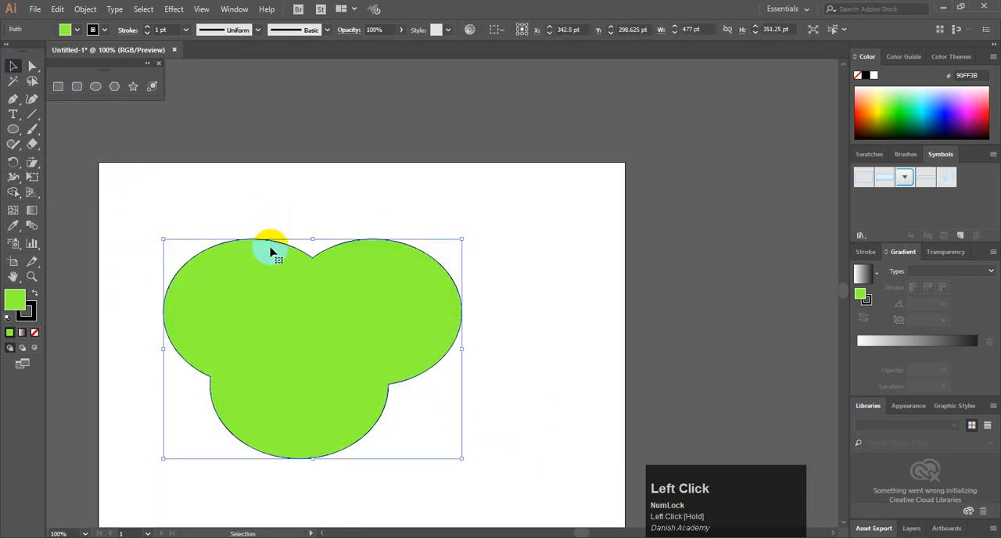
key(Delete)
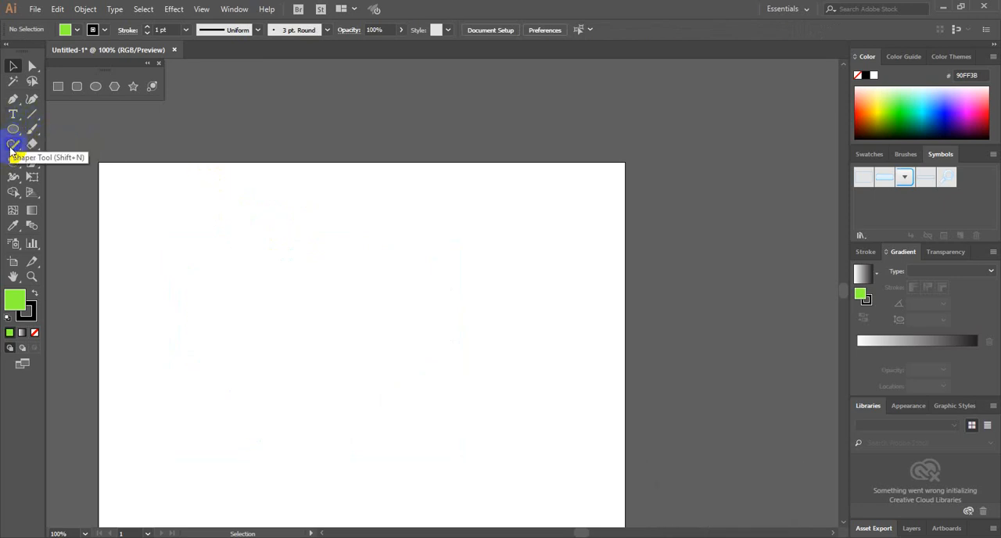
click(58, 86)
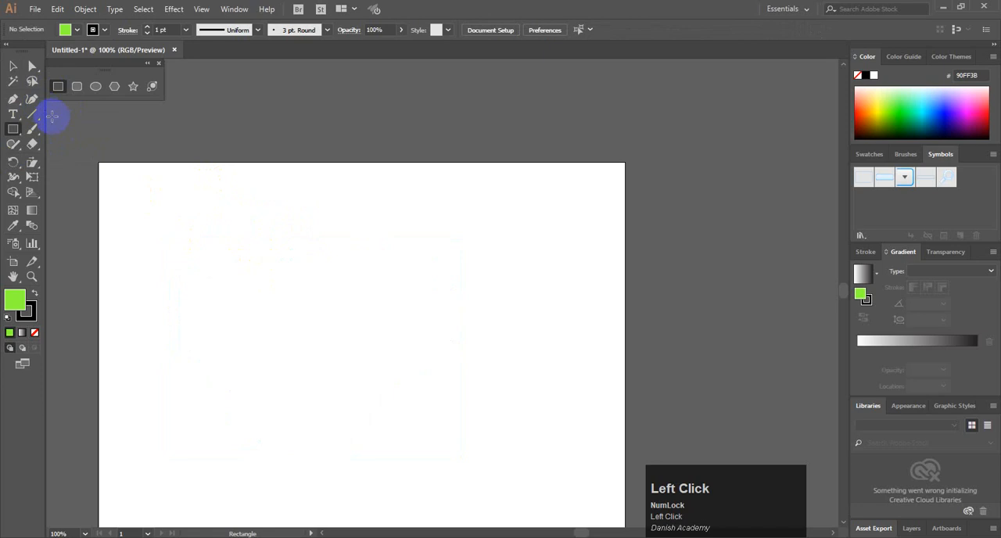
drag(181, 263, 396, 462)
click(19, 67)
click(276, 245)
click(365, 310)
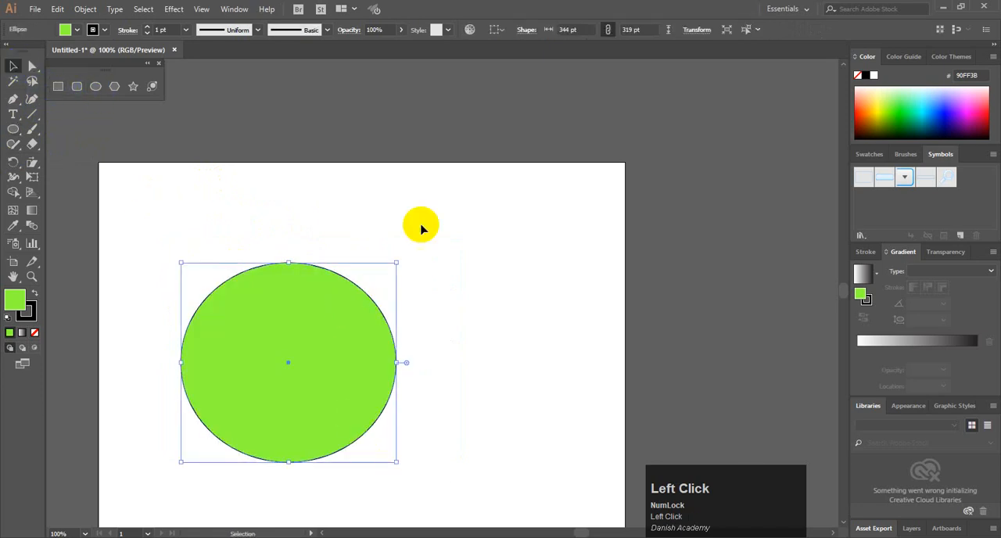
Fill the ellipse with dark maroon 3B0024 and move it slightly upward on the artboard
click(977, 128)
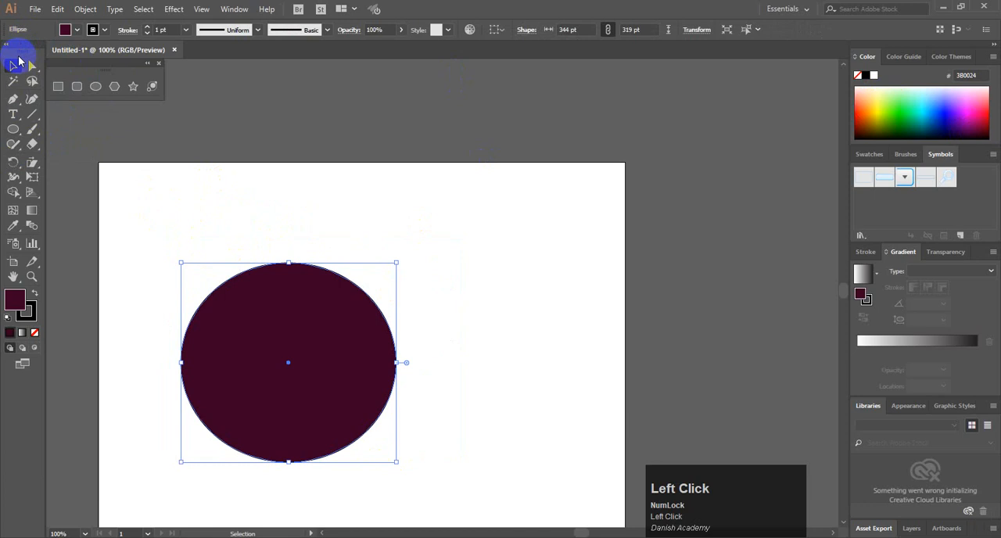
click(364, 252)
drag(304, 284, 299, 248)
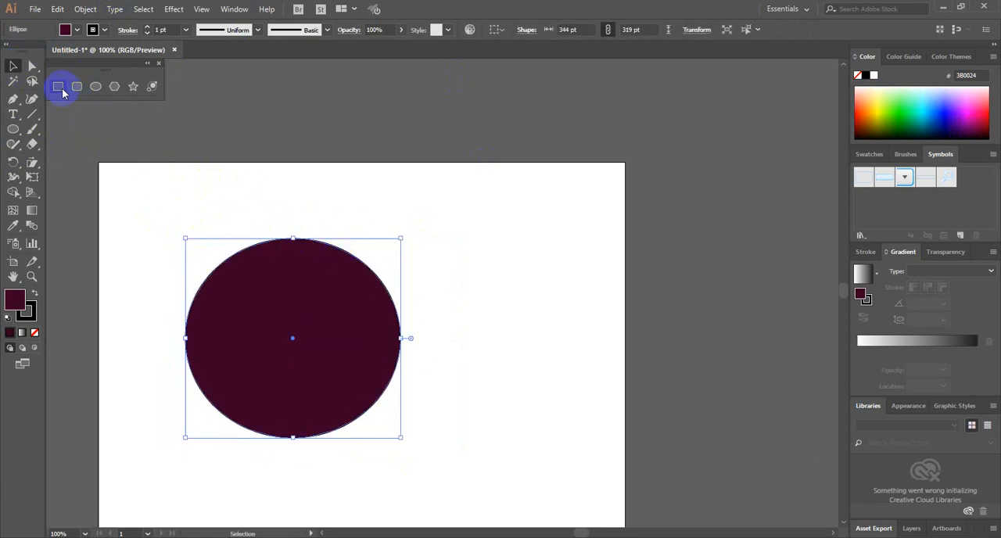
Draw a circle about 113.5 pt in diameter overlapping the ellipse's upper-right edge and shift it slightly outward
click(102, 93)
drag(413, 238, 342, 309)
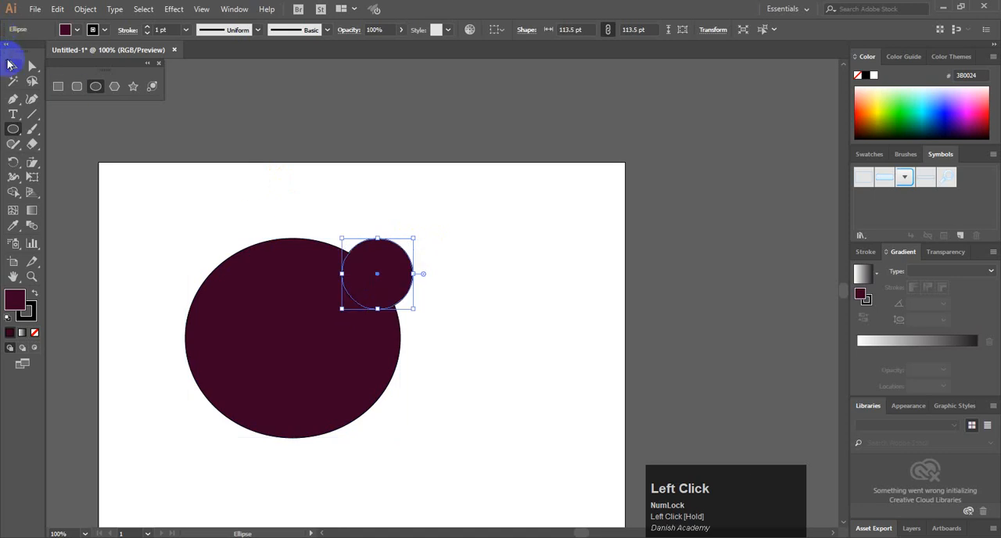
click(10, 65)
drag(376, 270, 384, 261)
Subtract the small circle and its overlap from the large maroon ellipse with Shape Builder, leaving a rounded bite
drag(487, 435, 287, 266)
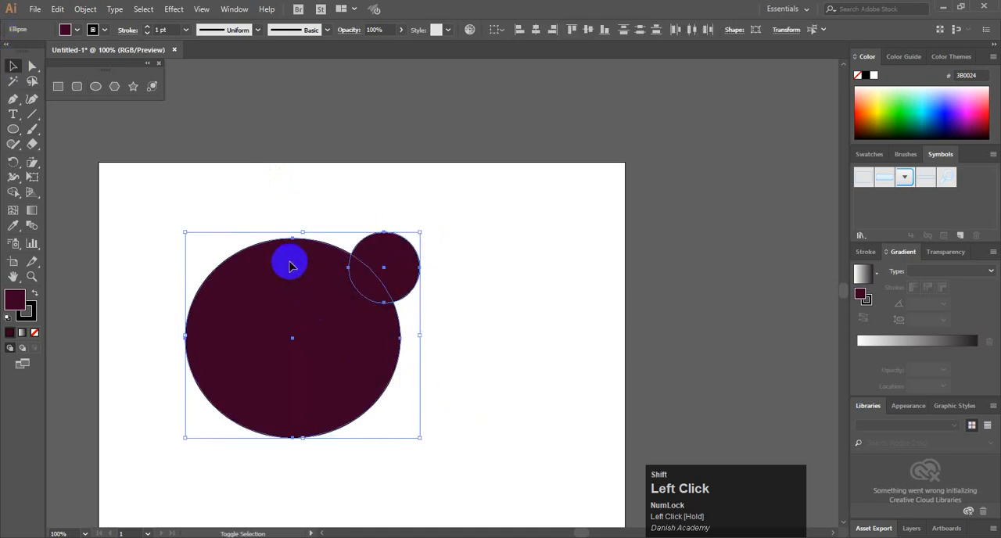
key(shift+m)
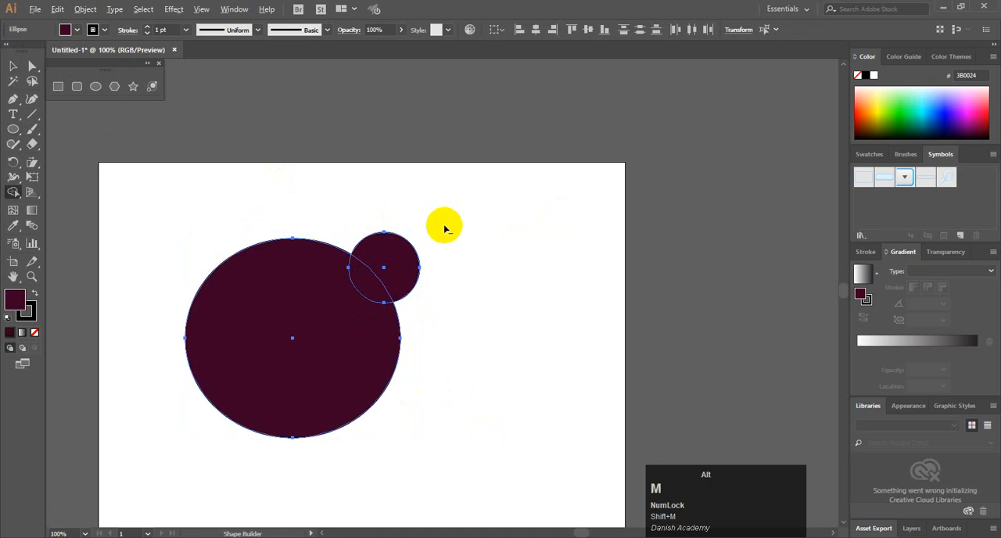
drag(443, 228, 355, 280)
click(13, 67)
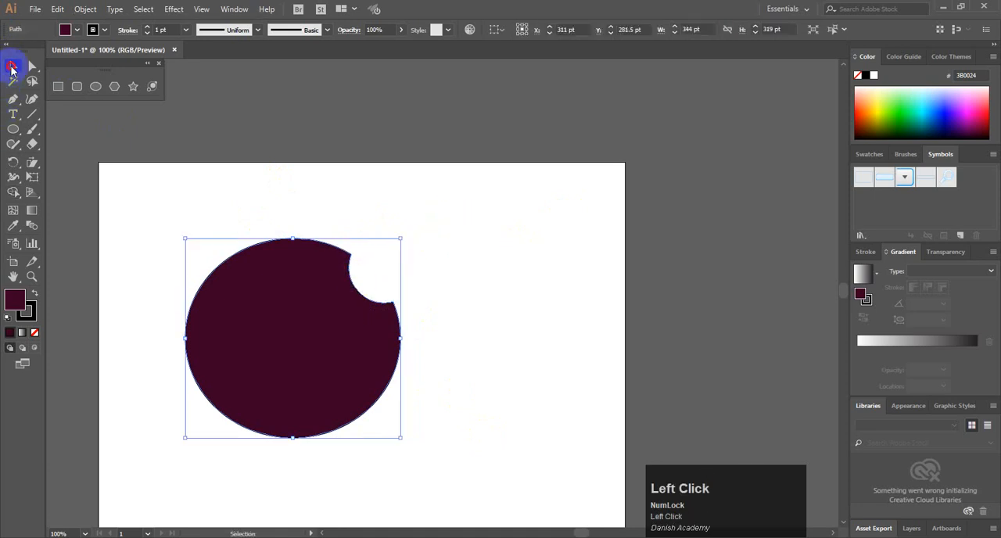
Delete the bitten ellipse and place a new circle about 360 pt in diameter near the artboard's centre
click(334, 232)
drag(333, 232, 291, 305)
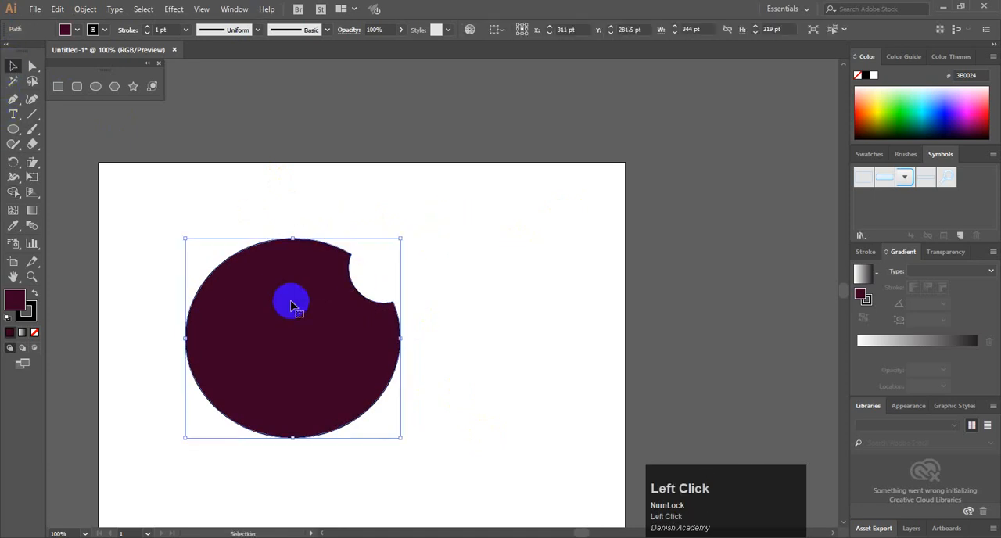
key(Delete)
click(205, 66)
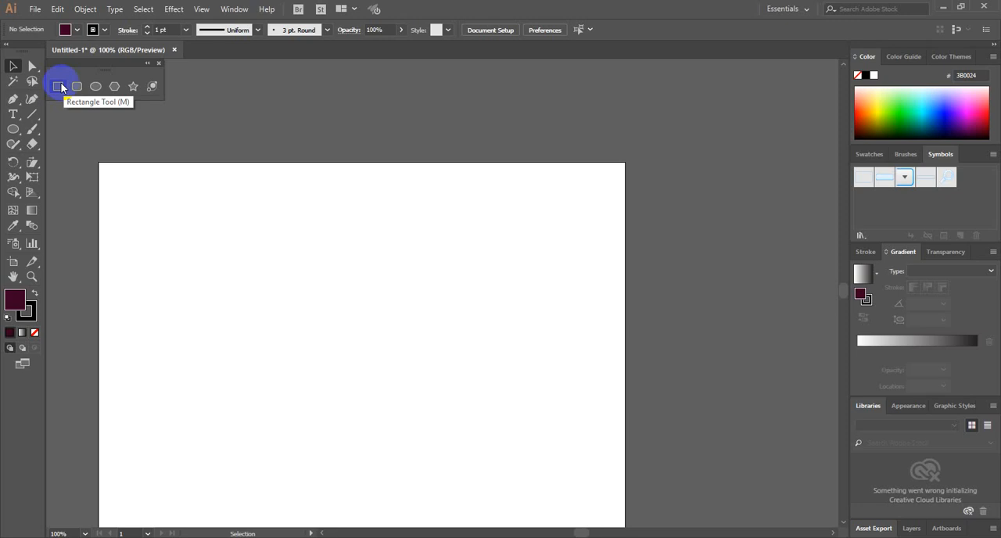
click(93, 87)
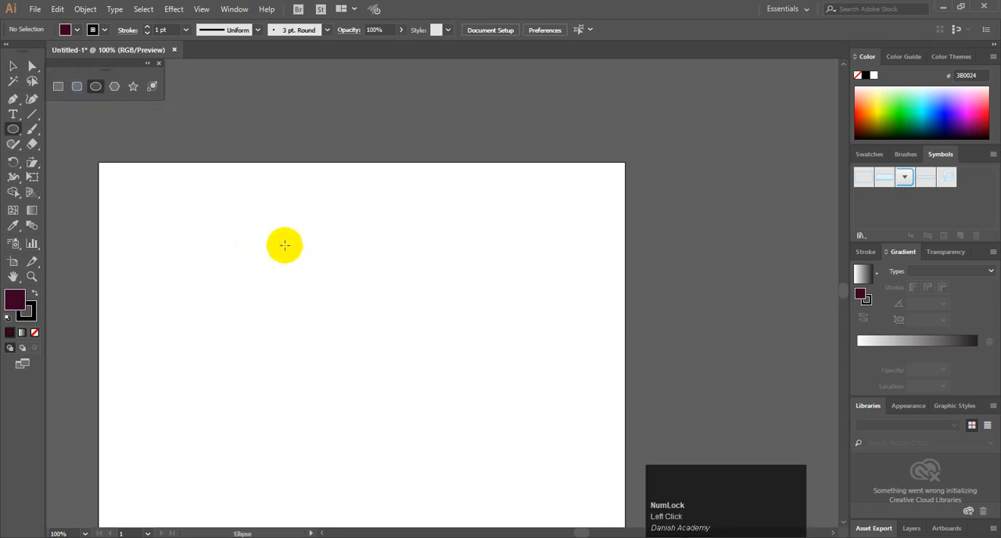
mouse_move(263, 229)
mouse_down()
mouse_move(358, 357)
mouse_move(331, 314)
mouse_move(377, 341)
mouse_up()
click(13, 66)
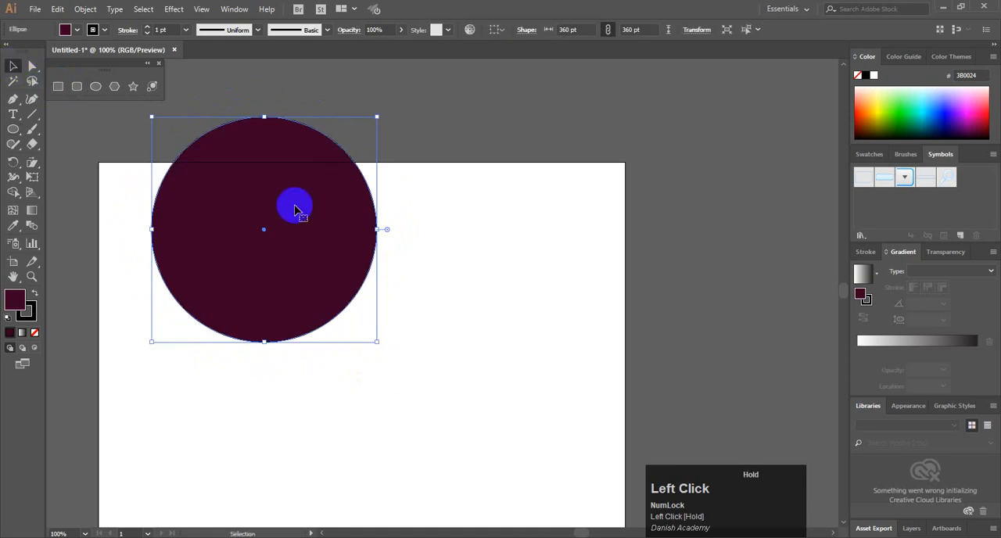
drag(322, 146, 438, 239)
Fill the circle with red E70033 and deselect it
click(977, 105)
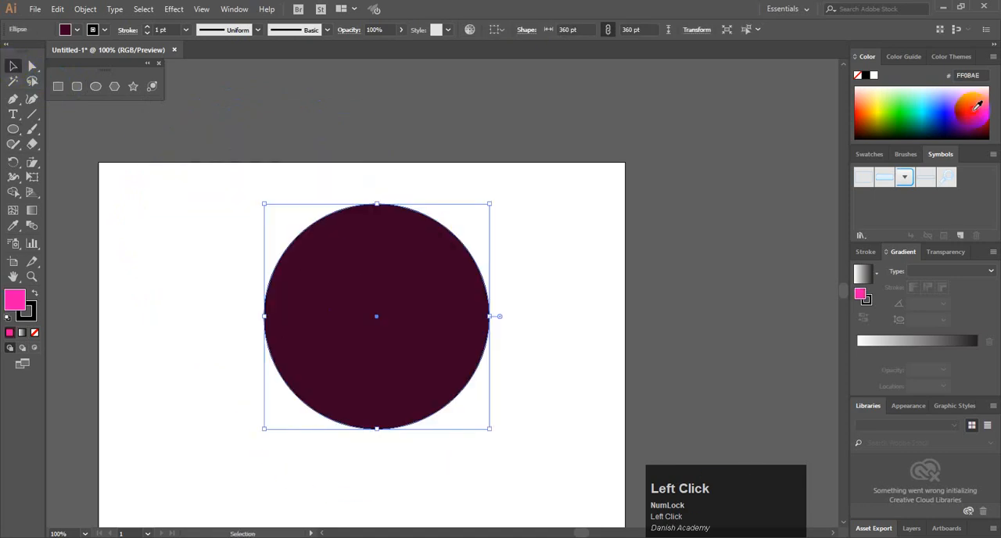
click(989, 116)
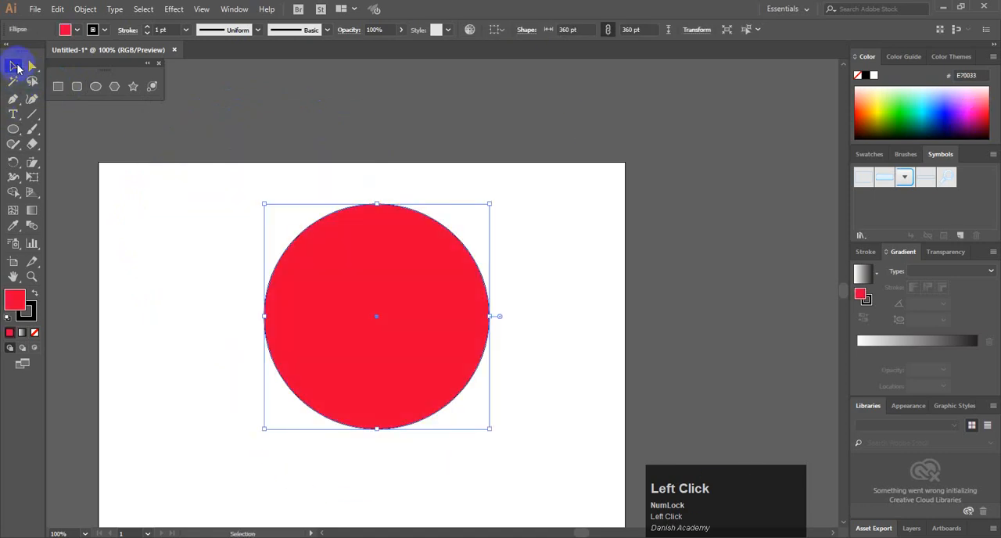
click(113, 219)
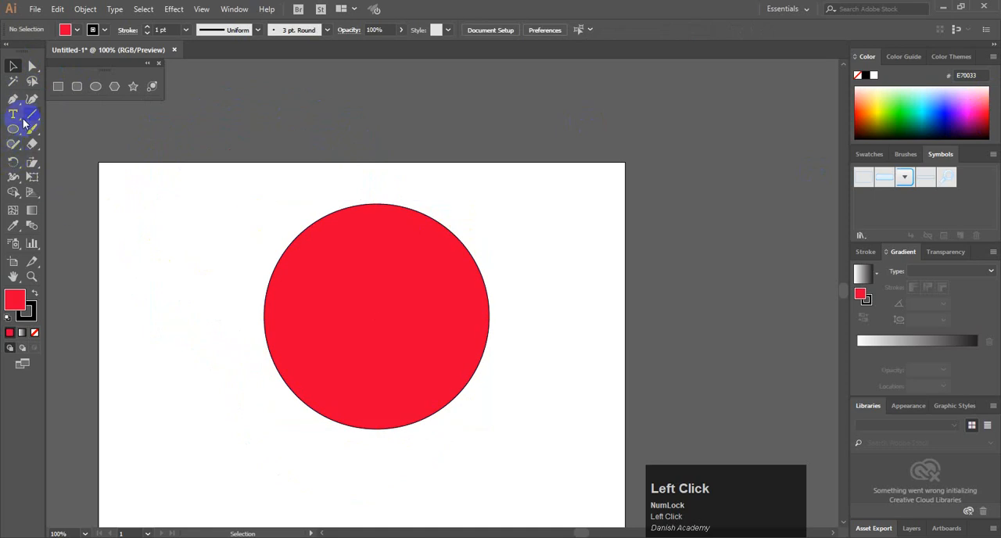
Draw a purple AB6AFF bar about 491 × 21 pt and repeat it as five evenly spaced horizontal bars across the red circle
drag(149, 202, 458, 212)
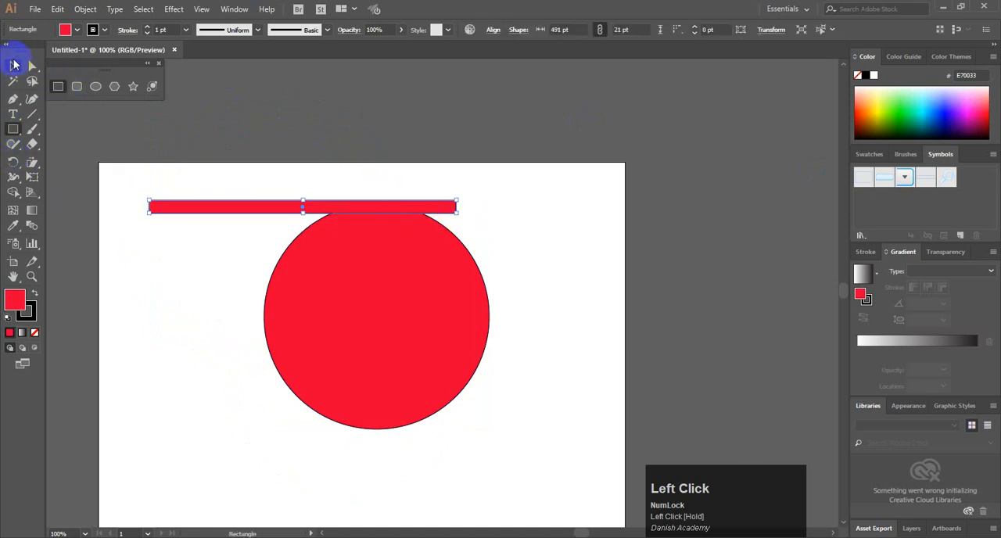
click(957, 99)
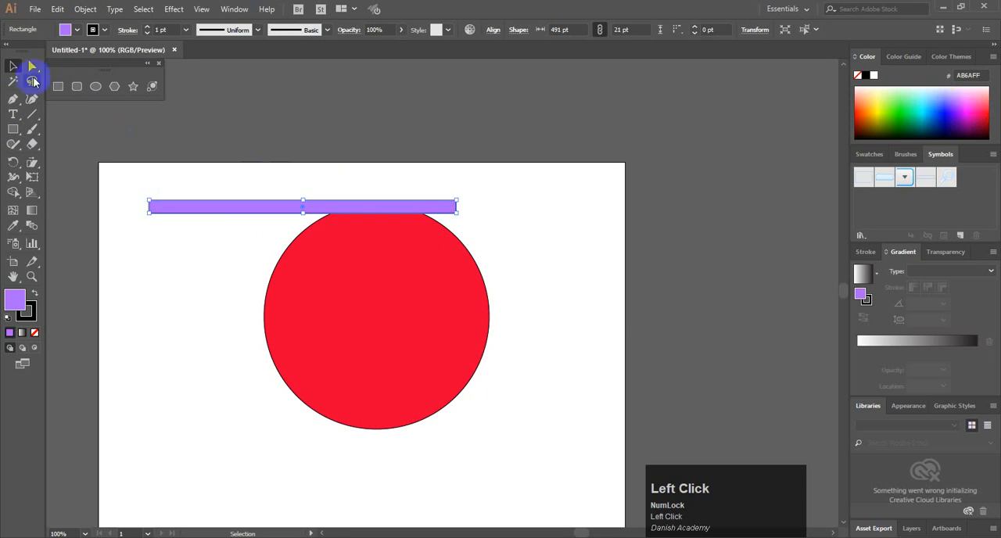
drag(319, 209, 397, 272)
key(ctrl+d)
key(ctrl+d)
key(ctrl+d)
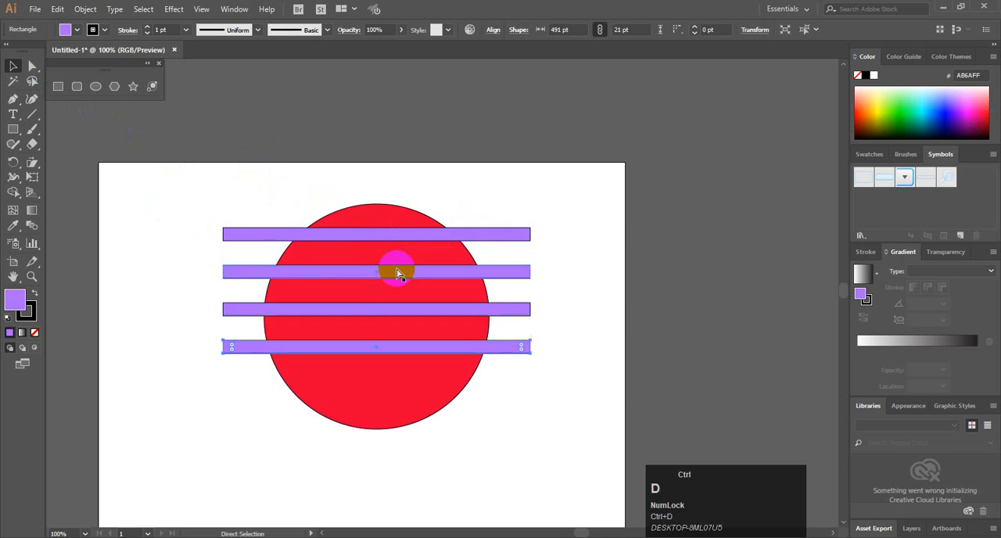
Select the circle and bars, and separate the six red bands between the bars with Shape Builder, filling them purple AB6AFF
click(11, 69)
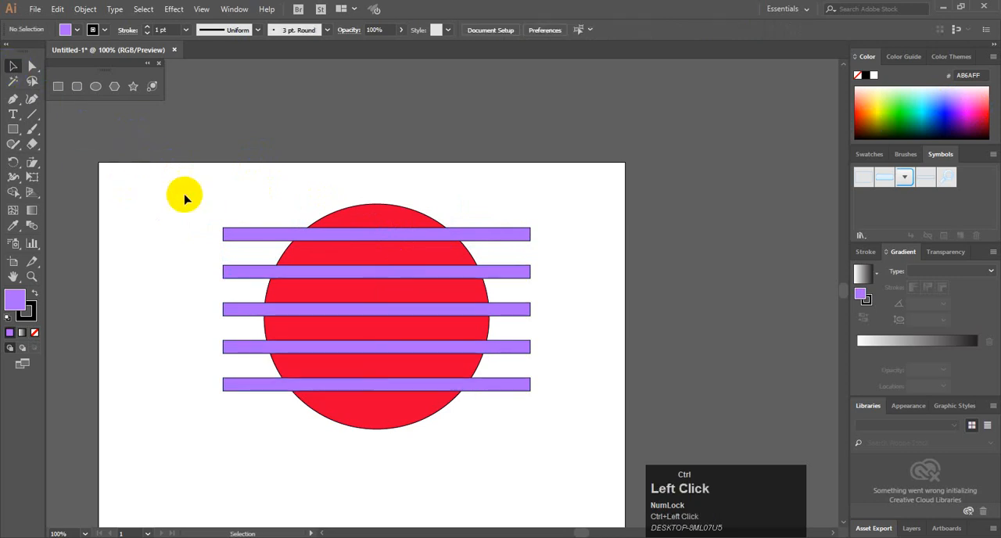
drag(195, 195, 488, 475)
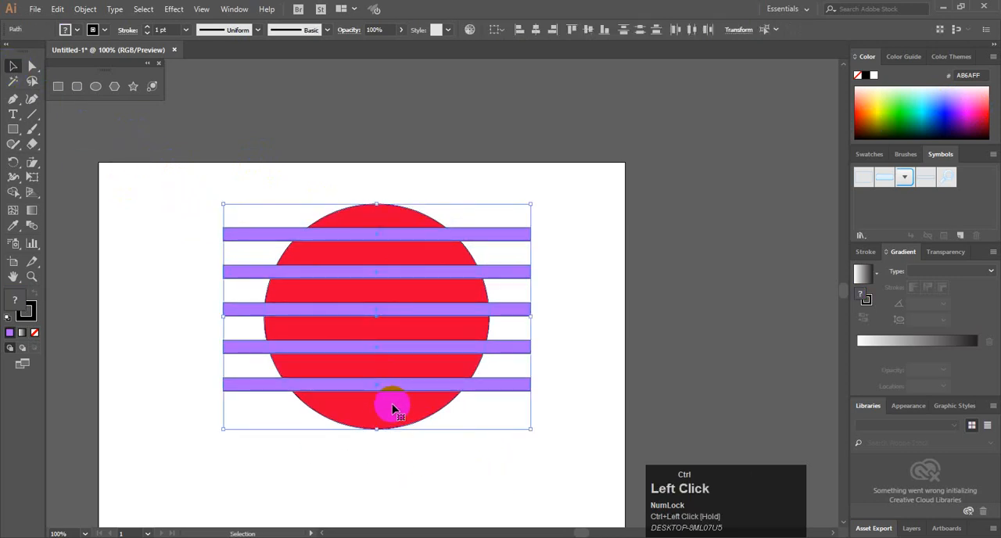
click(14, 191)
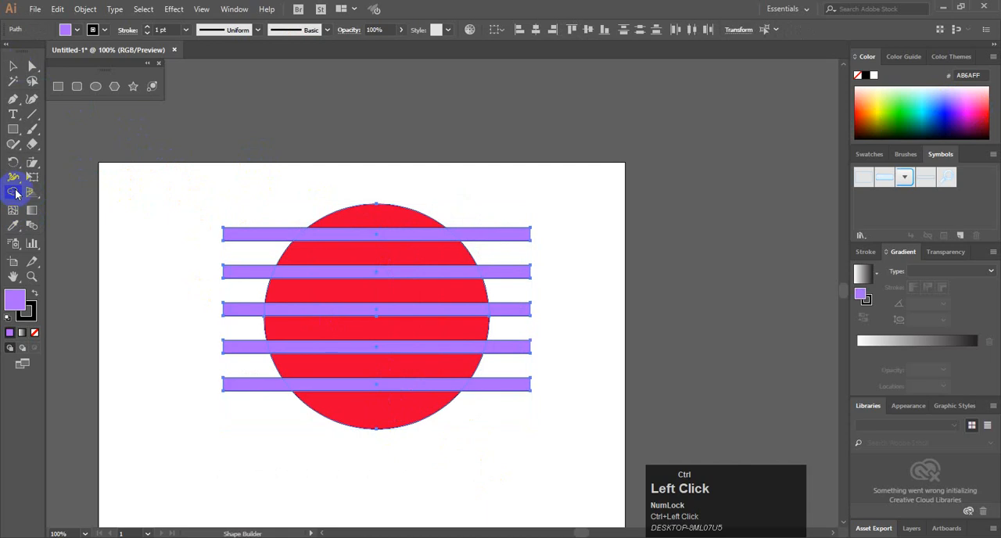
click(376, 226)
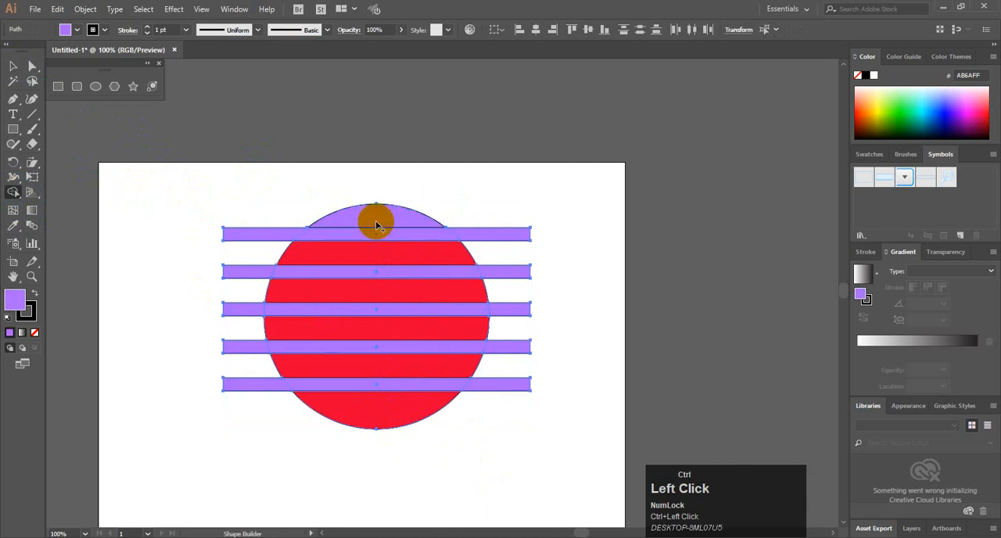
click(377, 258)
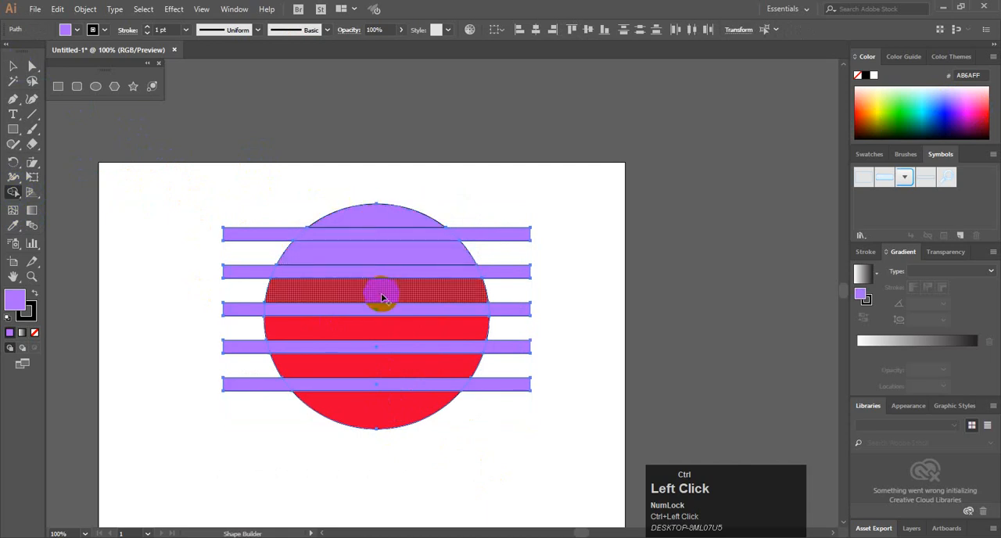
click(382, 298)
click(386, 329)
click(395, 371)
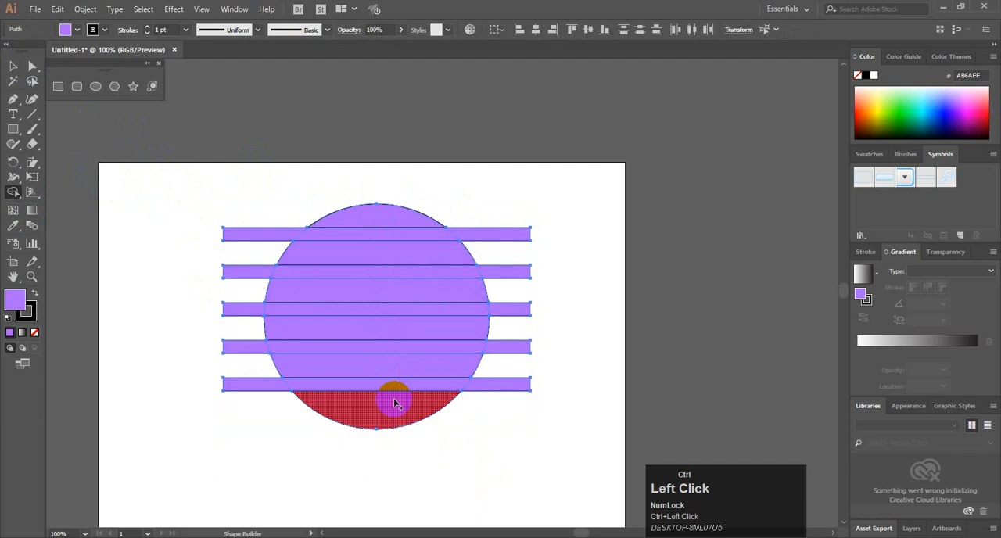
click(395, 403)
click(197, 166)
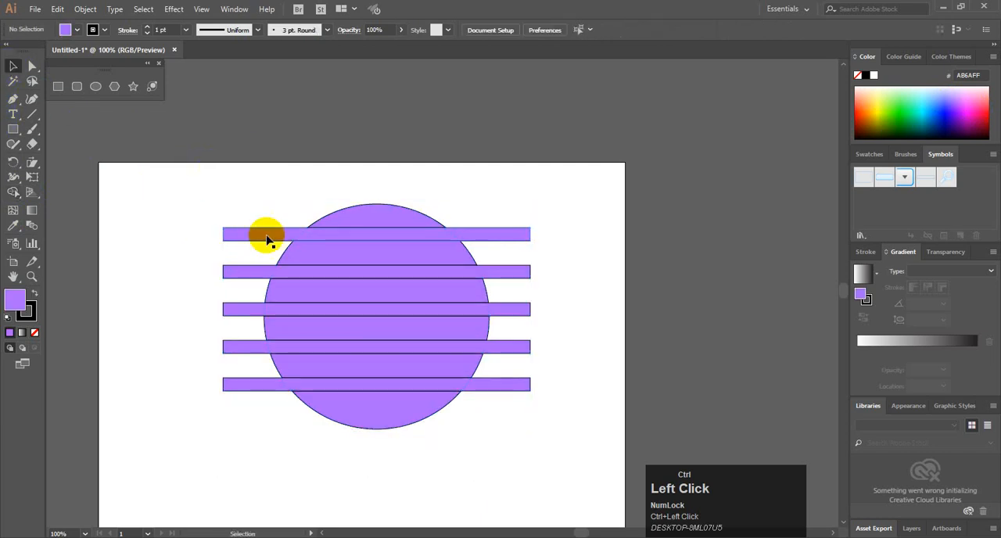
Delete the five long purple bars crossing the circle
drag(268, 237, 185, 217)
key(Delete)
drag(241, 271, 192, 279)
key(Delete)
drag(248, 311, 205, 317)
key(Delete)
drag(249, 349, 196, 350)
key(Delete)
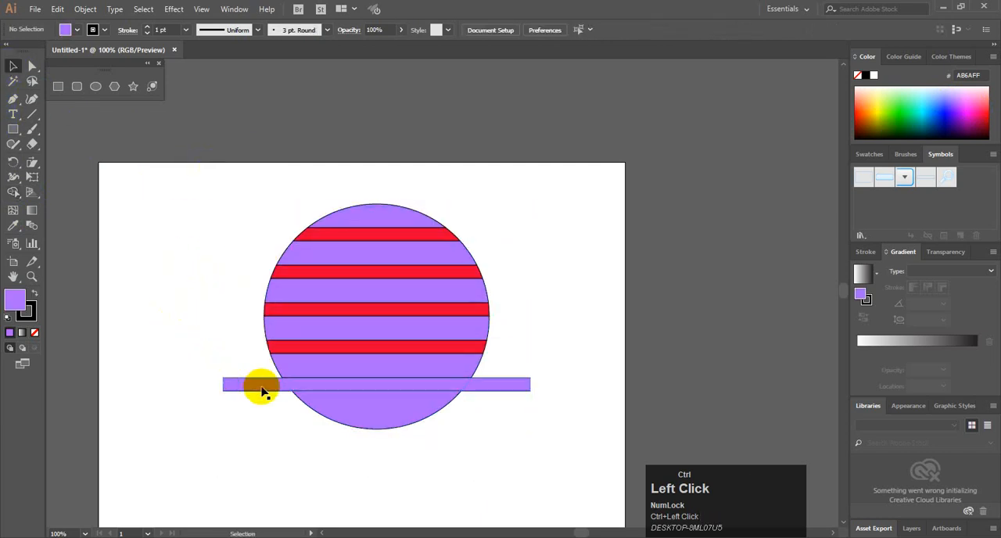
drag(261, 387, 112, 373)
key(Delete)
Fill the circle's top band with dark purple and the second wide band with green AEFF23
click(401, 213)
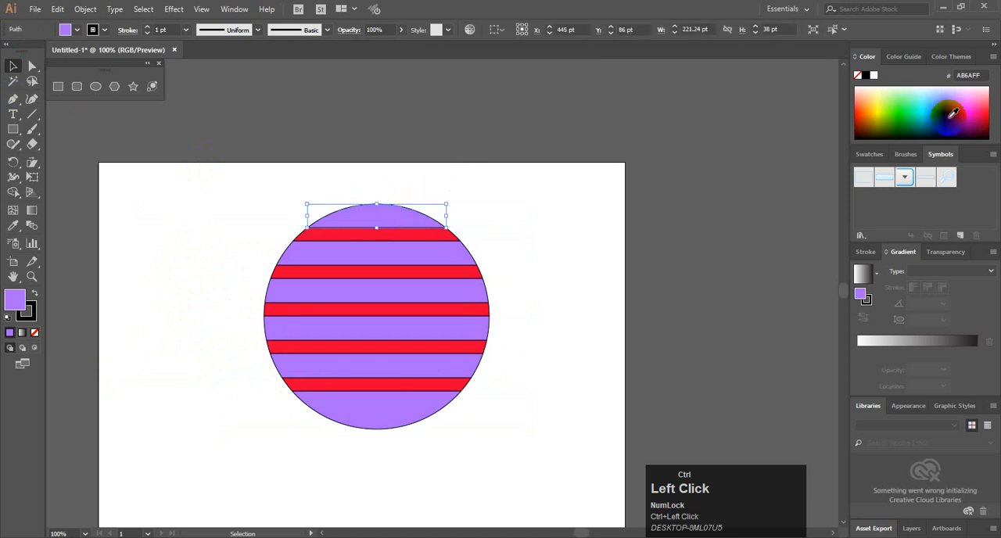
click(953, 116)
click(438, 252)
click(889, 102)
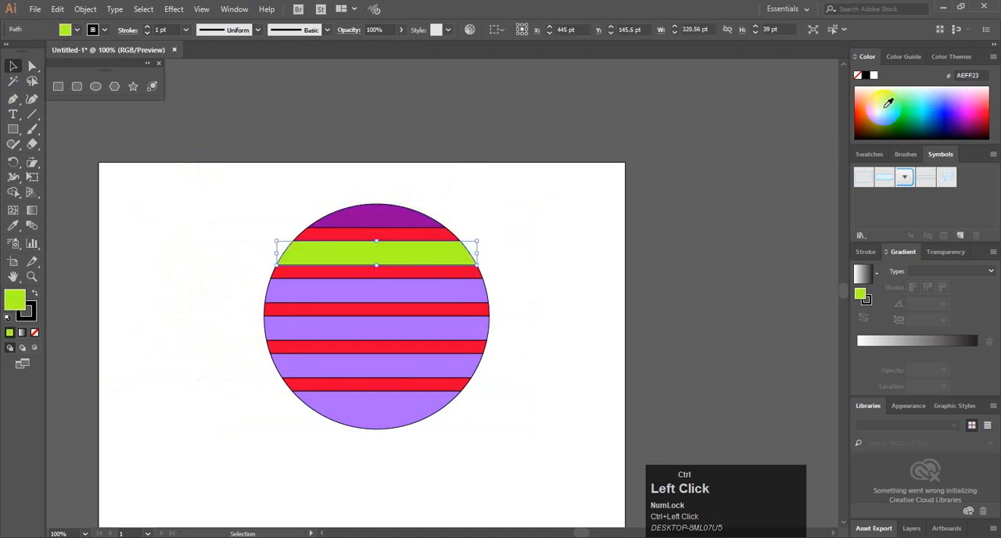
Fill the circle's third wide band with bright sea green and its fourth wide band with blue-violet
click(426, 286)
click(909, 100)
click(461, 330)
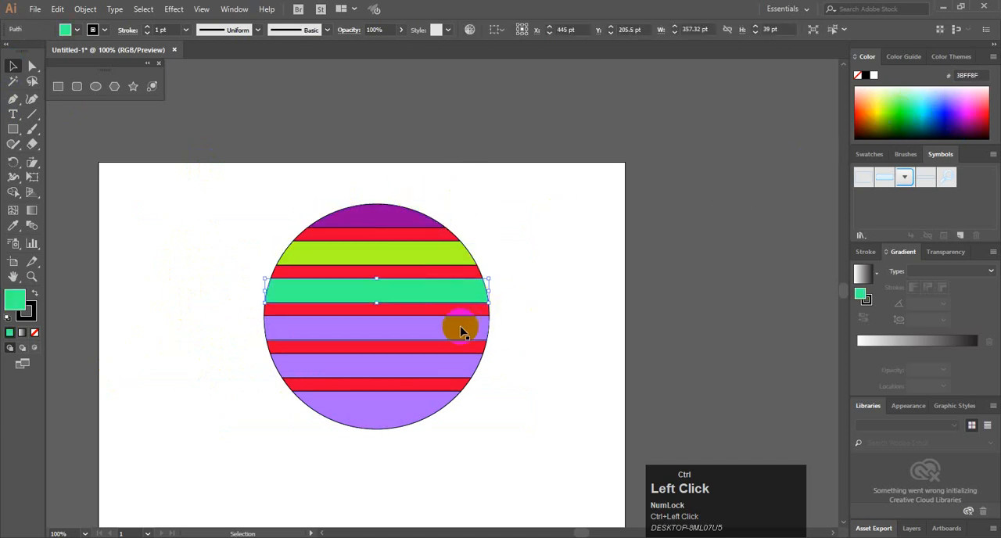
click(956, 100)
Fill the circle's fifth wide band with orange and its bottom band with dark green 00701D
click(416, 363)
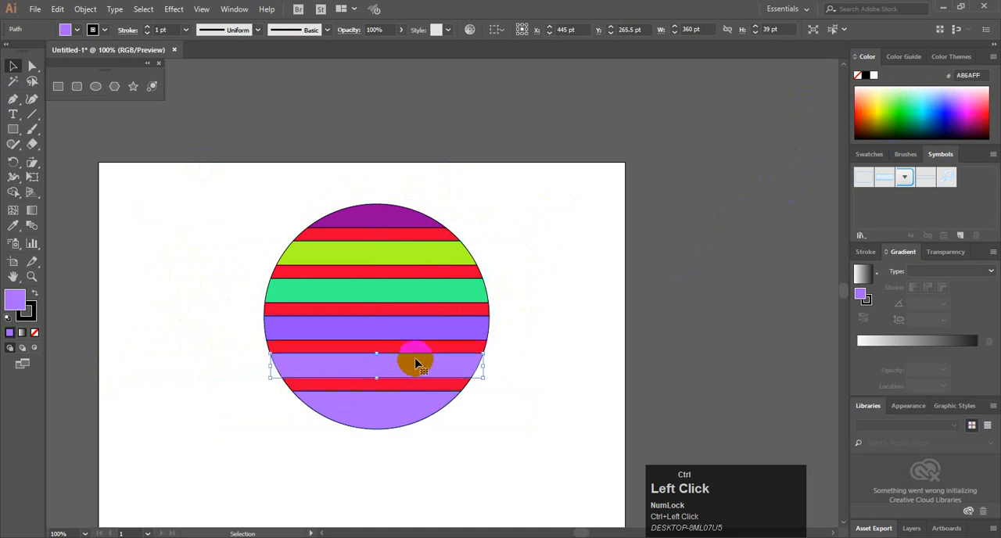
click(984, 109)
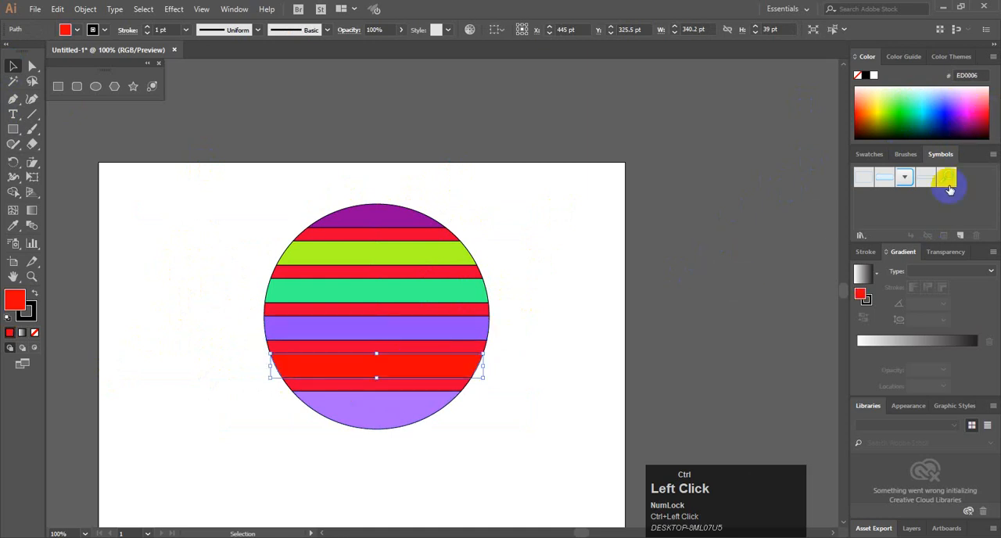
click(972, 92)
click(901, 99)
click(866, 107)
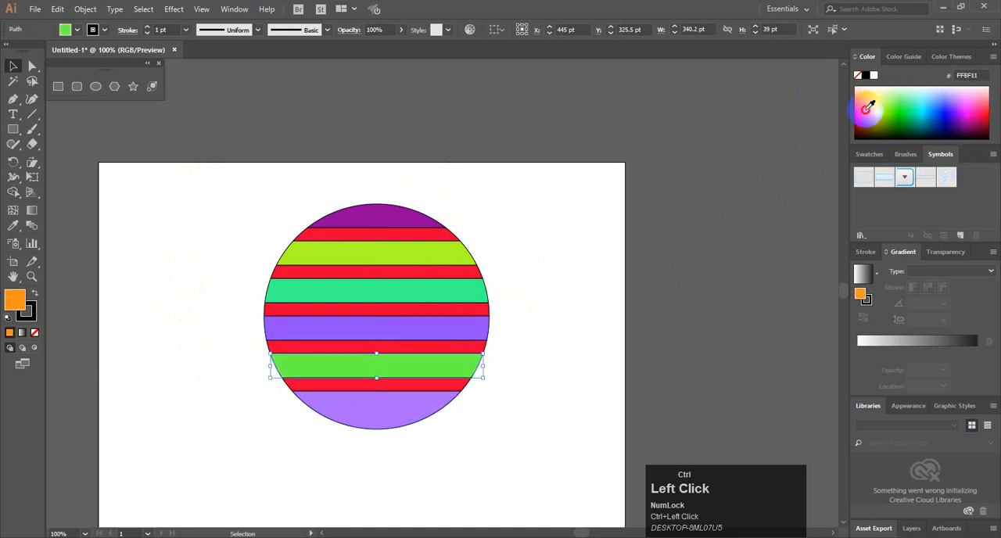
click(863, 105)
click(445, 399)
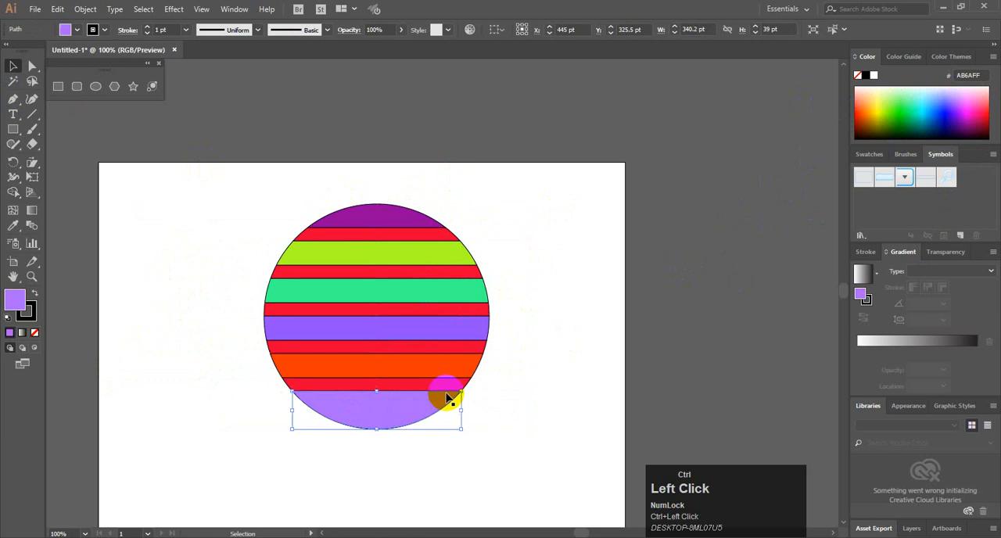
click(902, 129)
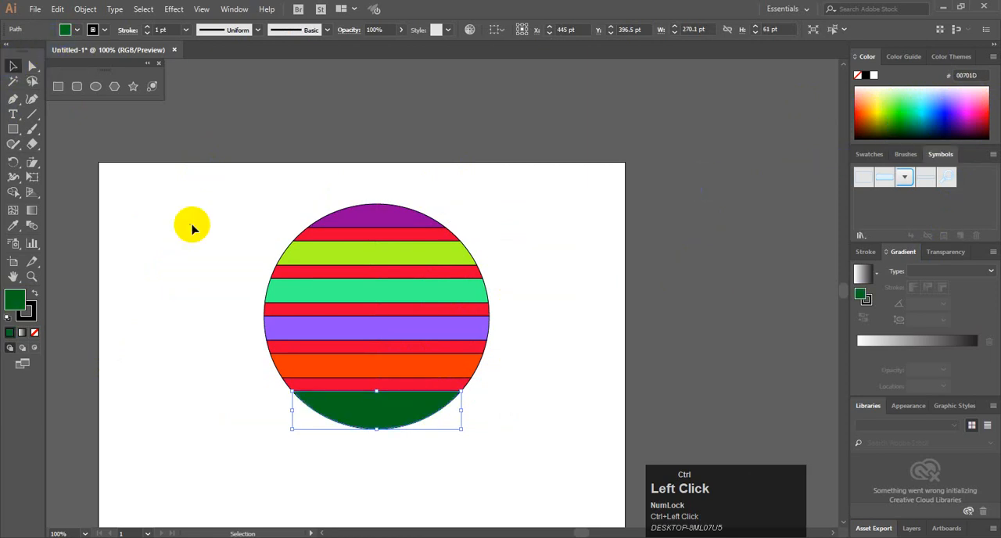
Select all of the circle's bands and remove their black stroke
drag(200, 173, 446, 384)
click(76, 29)
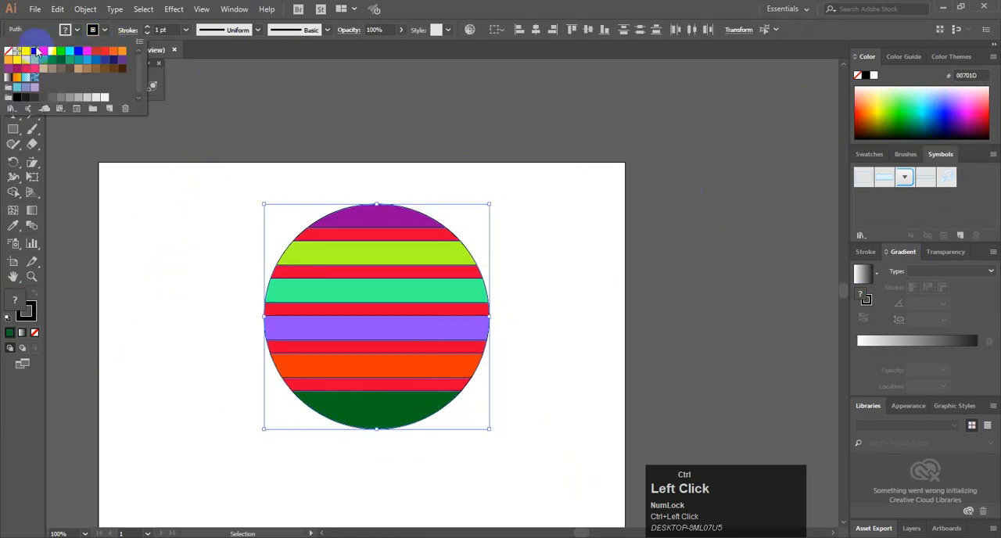
click(7, 52)
click(446, 178)
click(542, 207)
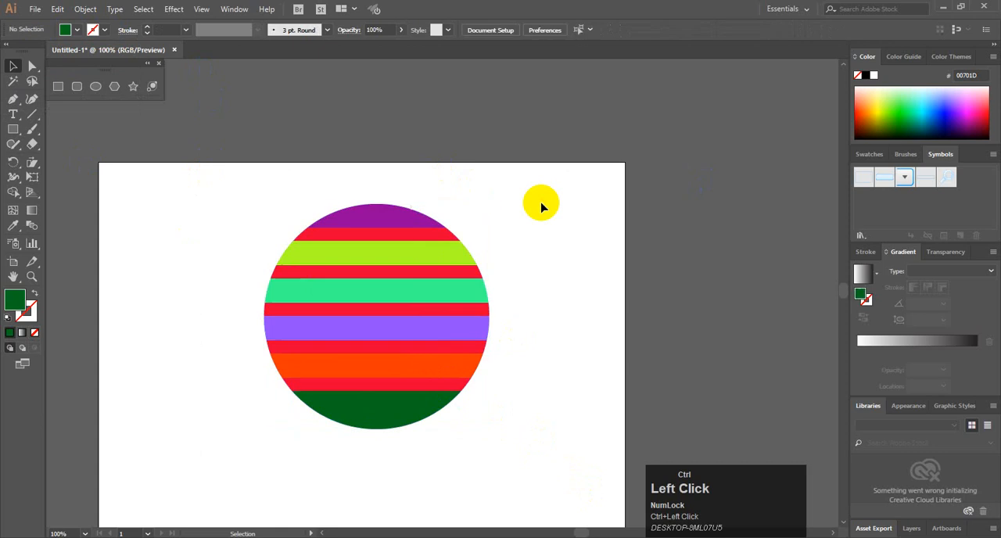
Pull out and delete the five thin red bands, leaving white gaps between the wide coloured bands
scroll(449, 258, up, 2)
scroll(465, 256, down, 2)
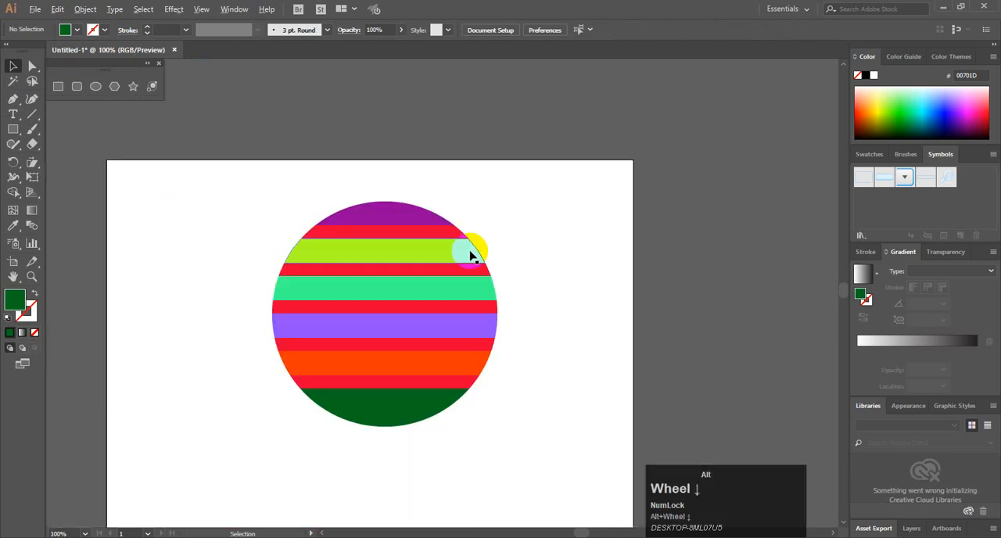
drag(441, 235, 539, 217)
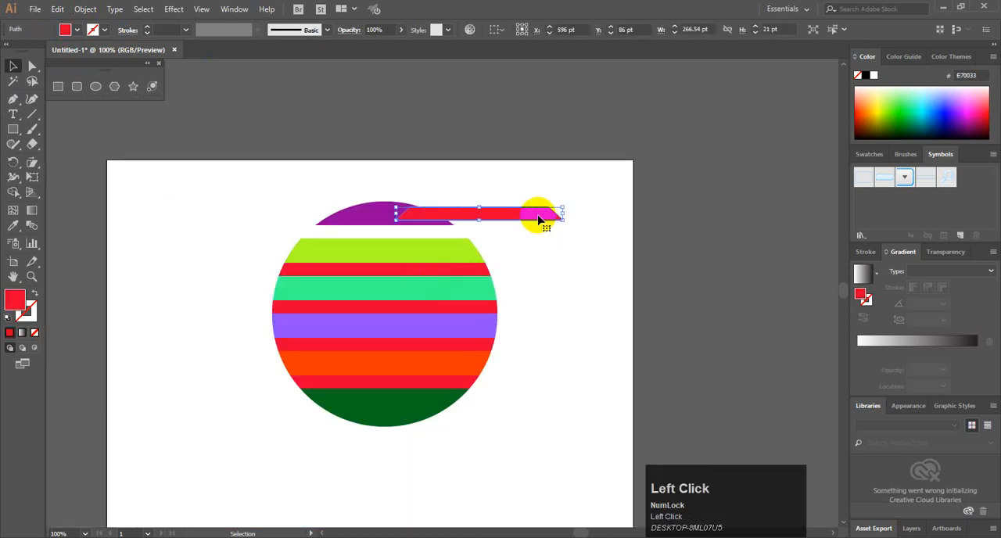
key(Delete)
drag(463, 268, 549, 257)
key(Delete)
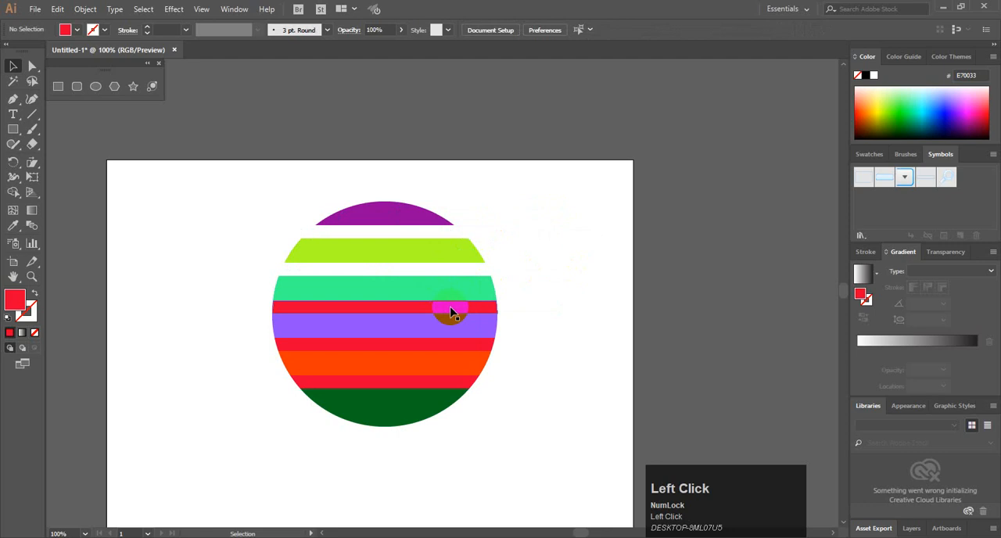
drag(454, 310, 557, 289)
key(Delete)
drag(453, 342, 570, 345)
key(Delete)
drag(431, 377, 677, 332)
key(Delete)
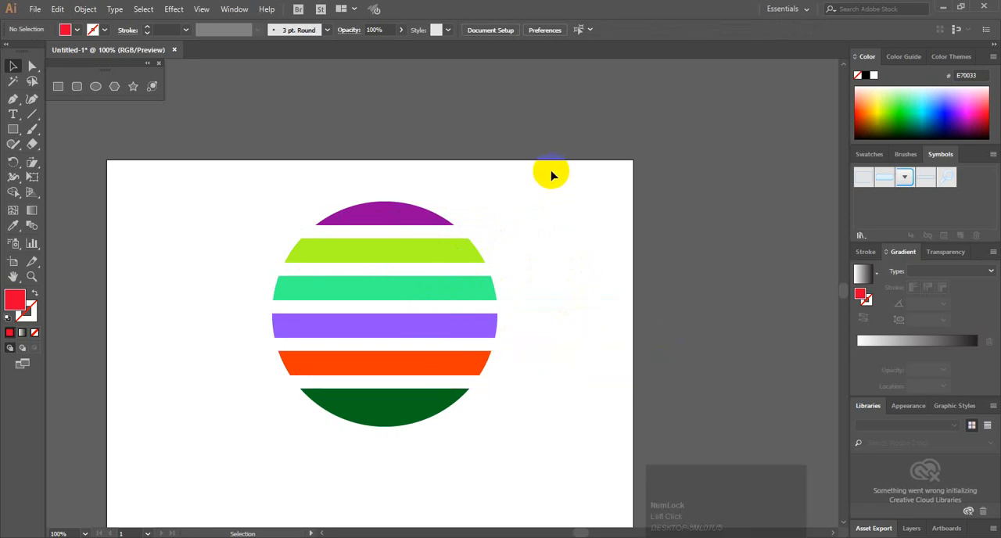
Delete the six remaining bands and draw an upright red rectangle about 56 × 256 pt on the artboard
drag(527, 162, 219, 474)
key(Delete)
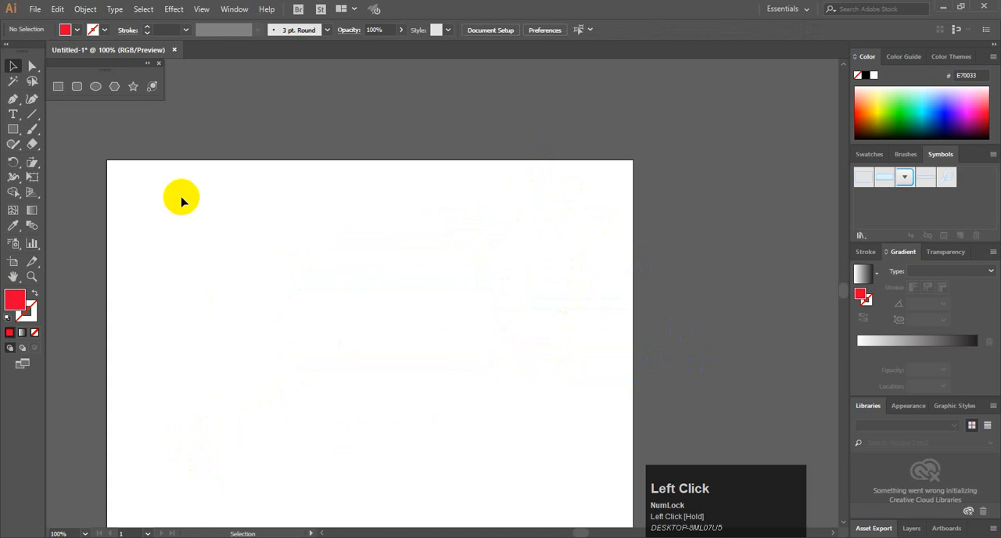
click(26, 129)
drag(235, 235, 271, 394)
Shear the red rectangle into a right-leaning slanted bar about 210 pt wide and 219 pt high
click(37, 162)
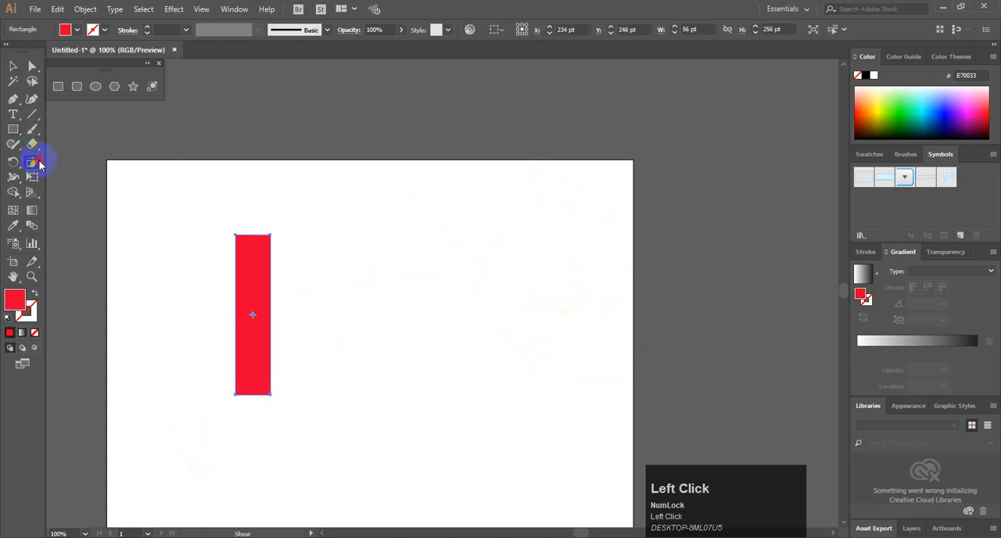
drag(39, 162, 84, 177)
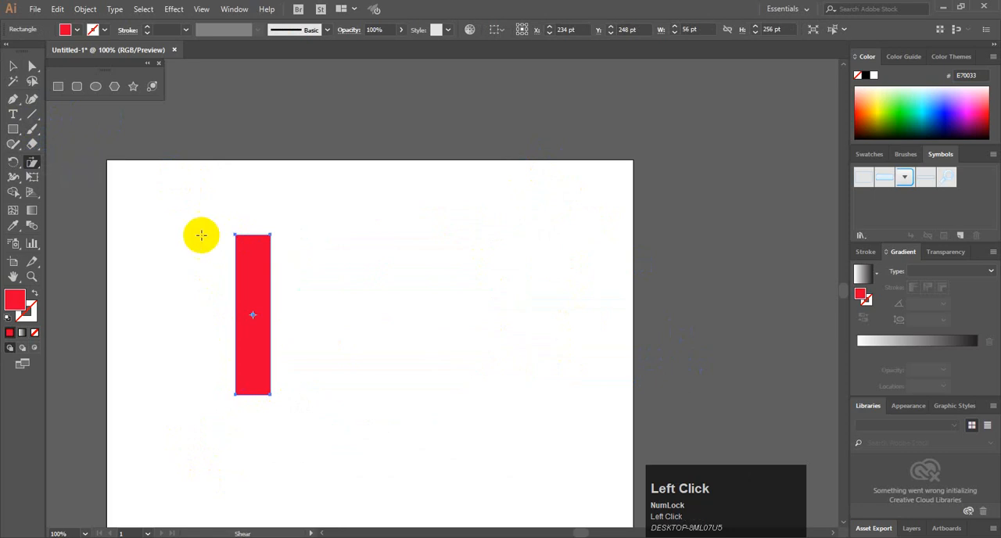
drag(201, 235, 263, 237)
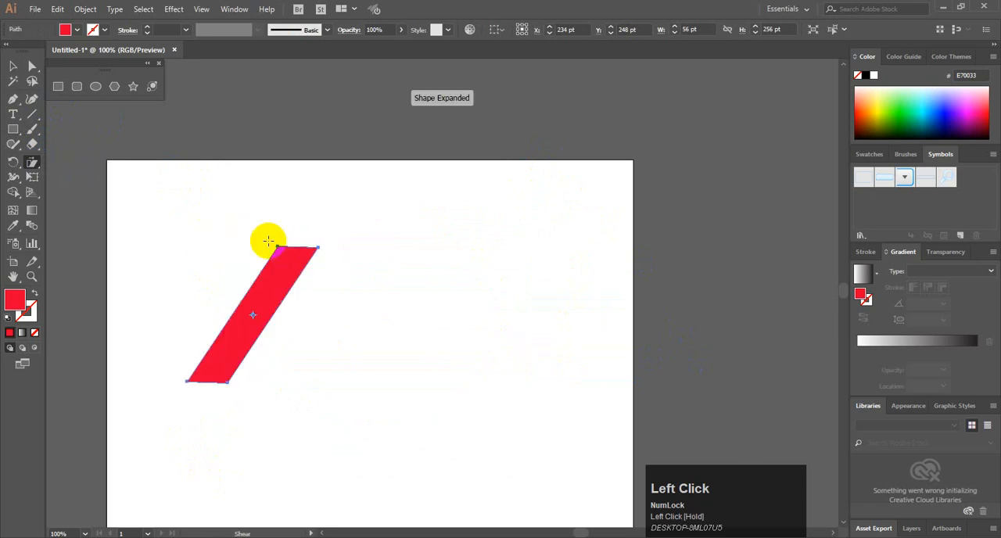
click(21, 68)
click(195, 205)
Duplicate the slanted bar twice with overlaps, merge the three bars with Shape Builder, and delete the merged shape
drag(267, 296, 330, 305)
drag(224, 190, 458, 378)
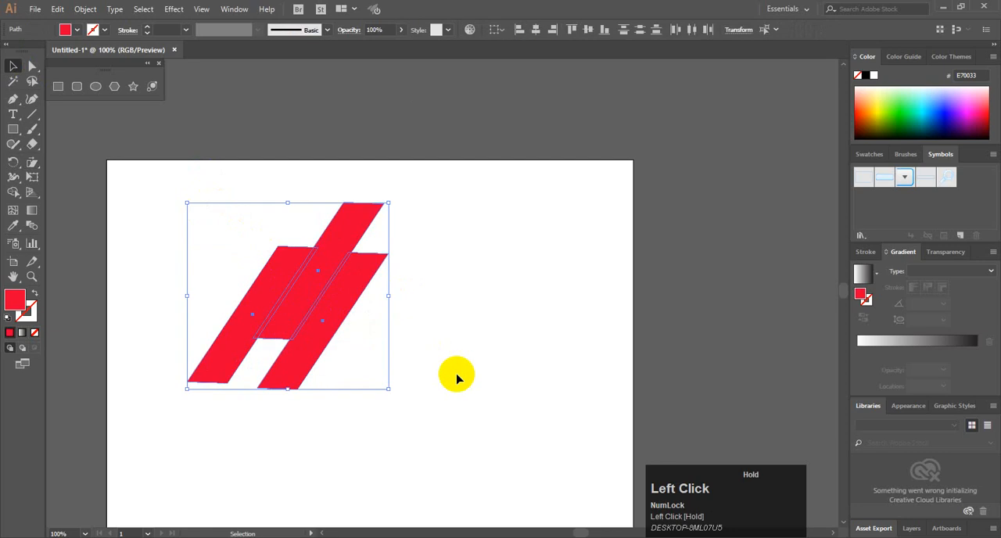
key(shift+m)
mouse_move(351, 304)
mouse_down()
mouse_move(261, 284)
mouse_move(324, 286)
mouse_move(335, 274)
mouse_move(460, 288)
mouse_up()
click(23, 69)
click(245, 272)
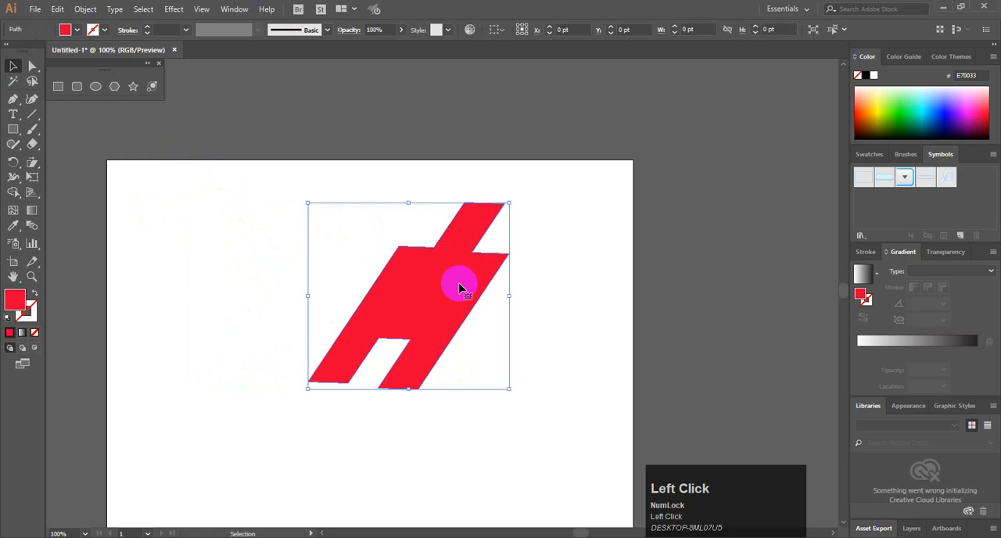
key(Delete)
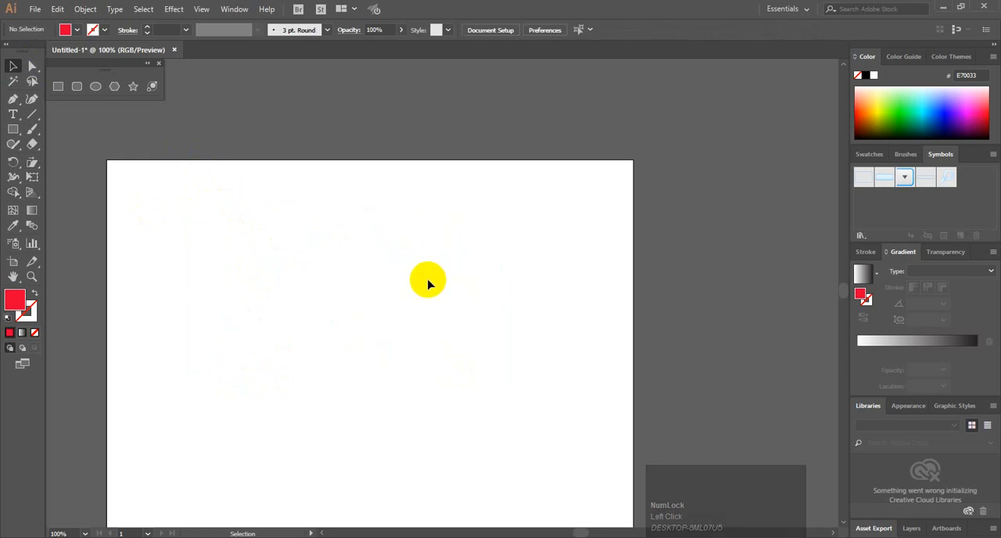
Draw a red ellipse about 400 × 314 pt in the middle of the artboard
click(35, 129)
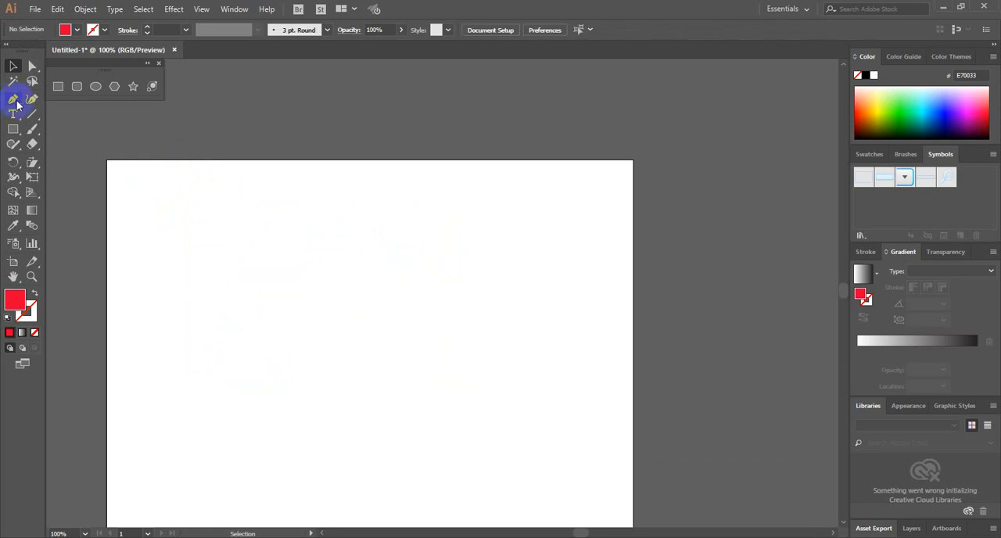
click(102, 92)
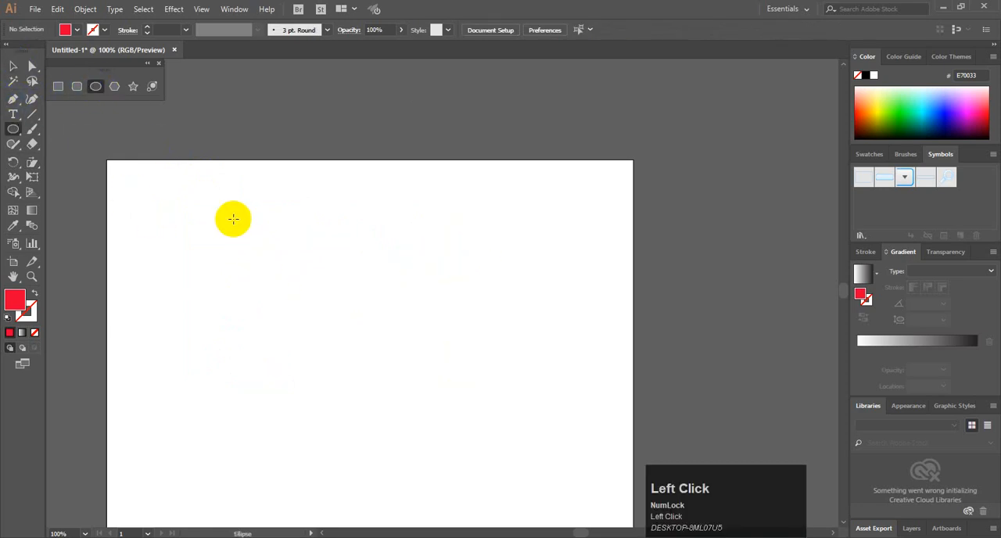
drag(232, 217, 482, 413)
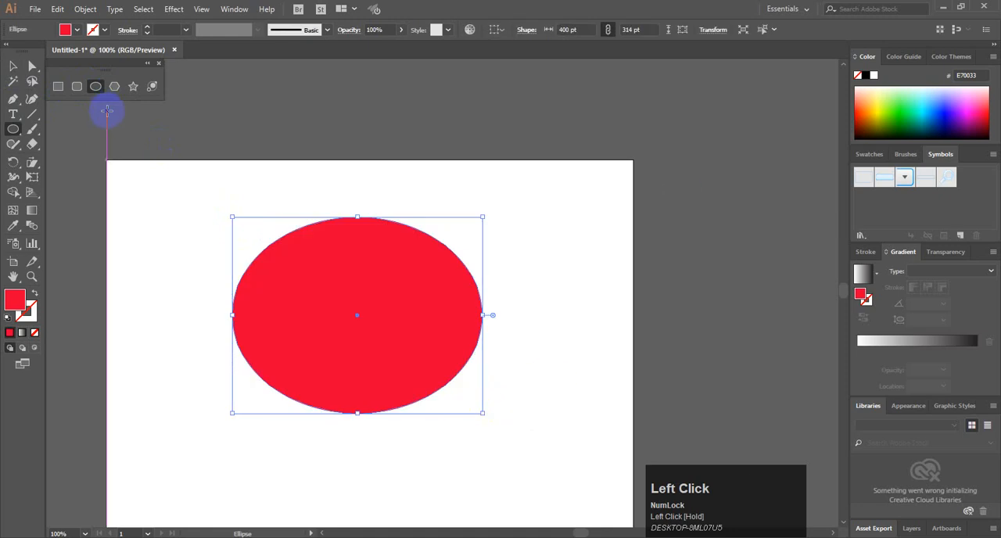
click(14, 66)
click(333, 271)
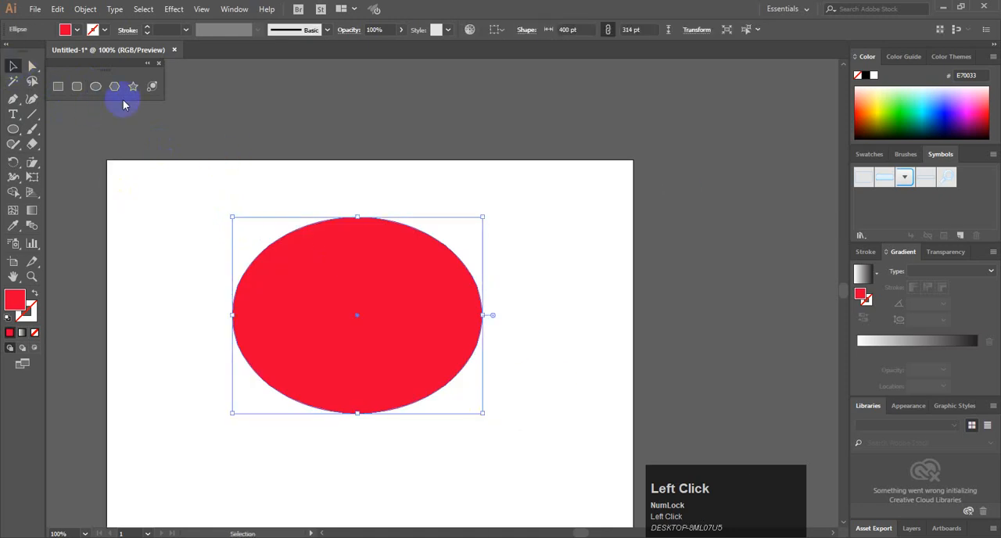
Draw a straight diagonal line about 452 pt long with the Pen tool, crossing the whole ellipse
click(14, 100)
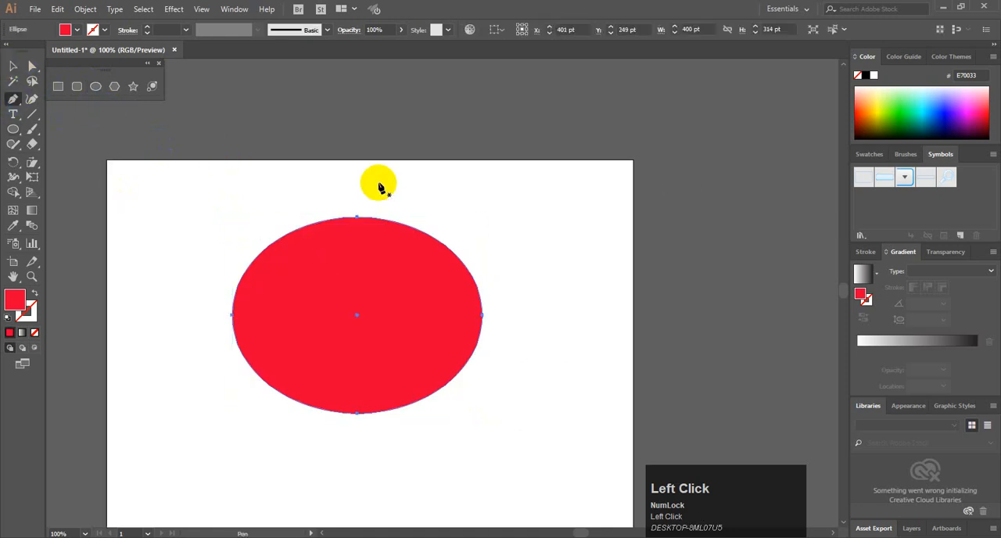
click(436, 197)
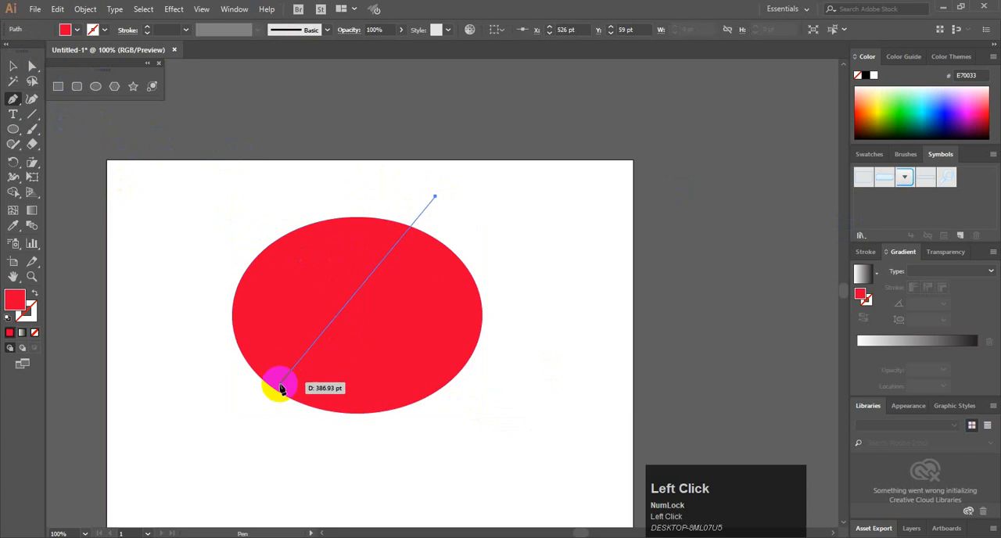
click(272, 426)
key(space)
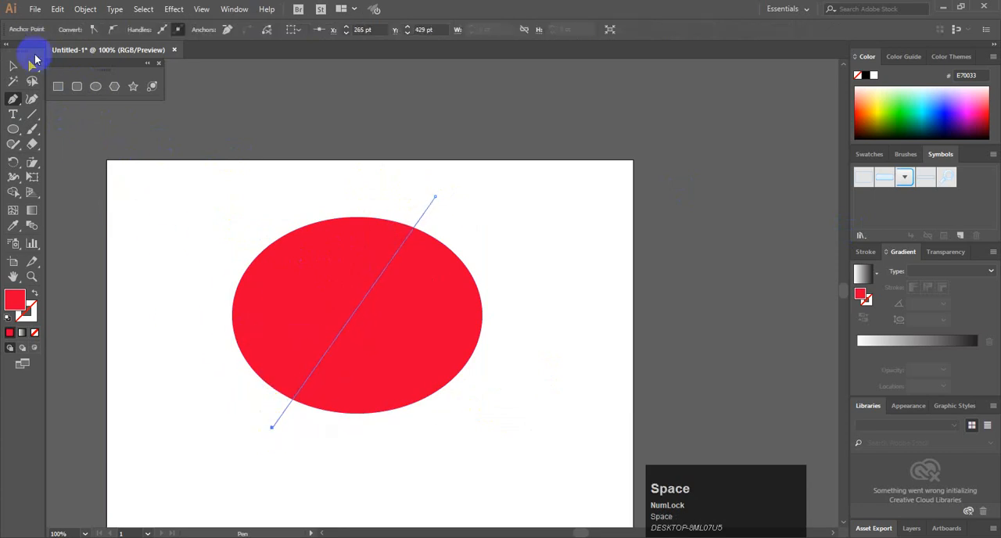
click(14, 65)
click(105, 210)
Select the ellipse and the diagonal line, and split the ellipse into two halves along it with Shape Builder
drag(305, 188, 427, 384)
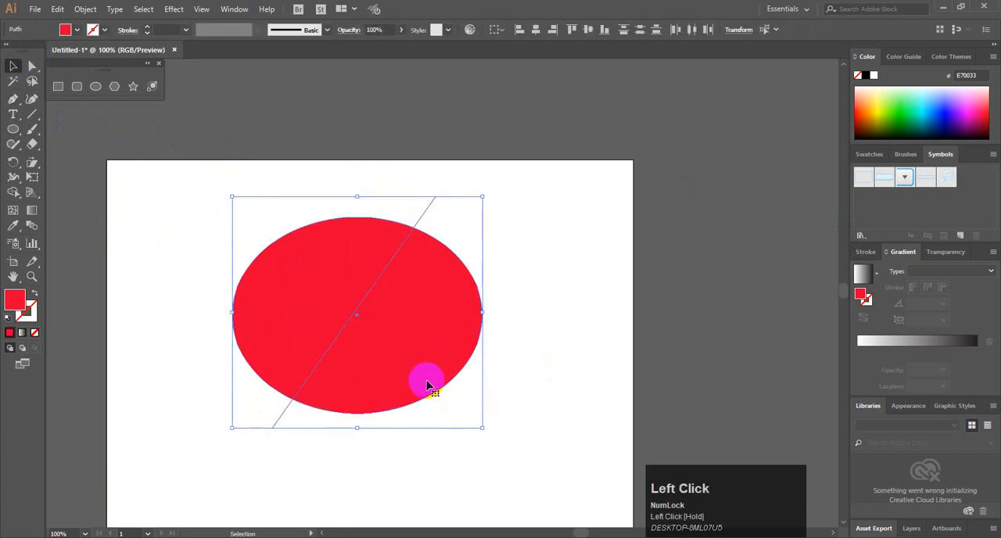
key(shift+m)
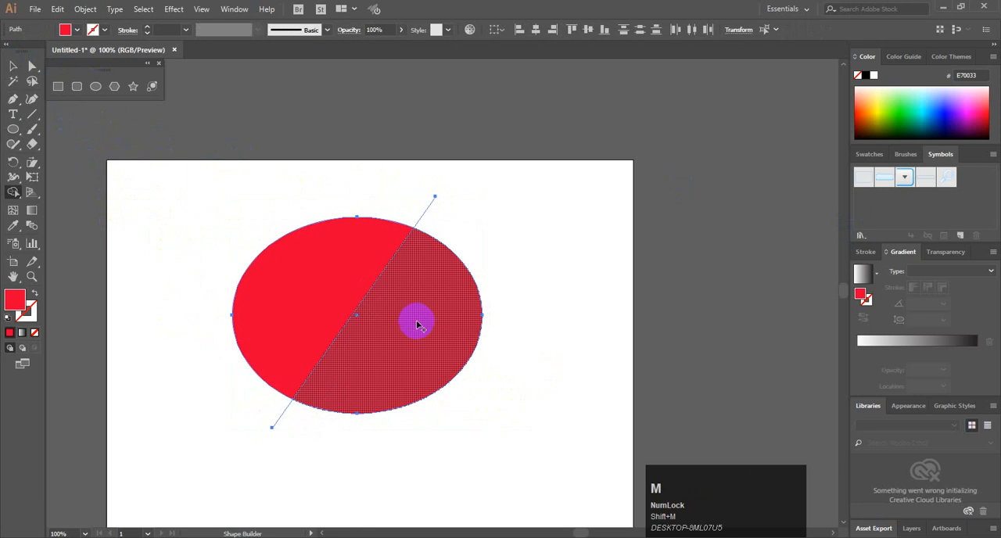
click(13, 66)
click(508, 214)
Delete the two leftover line ends that stick out above and below the split ellipse
drag(493, 202, 384, 208)
key(Delete)
drag(209, 398, 329, 463)
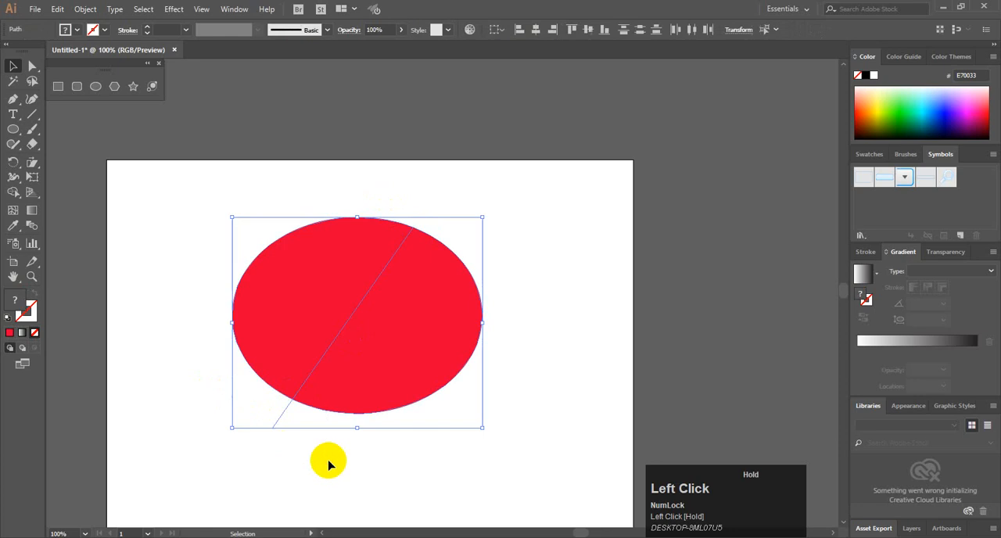
drag(233, 391, 271, 414)
key(Delete)
Move the ellipse's lower-right half down and away to open a diagonal gap between the halves
drag(381, 373, 400, 384)
click(551, 252)
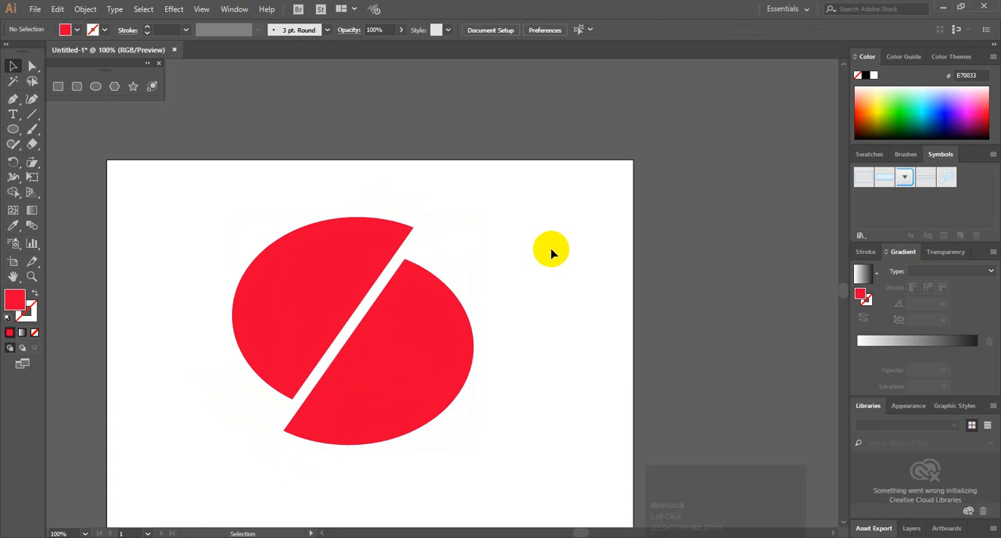
drag(548, 146, 276, 346)
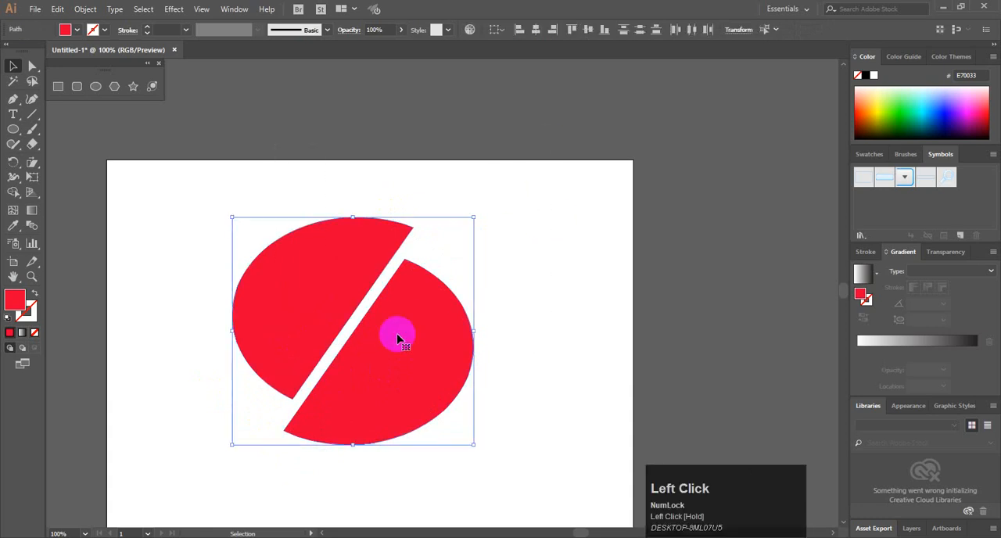
click(498, 274)
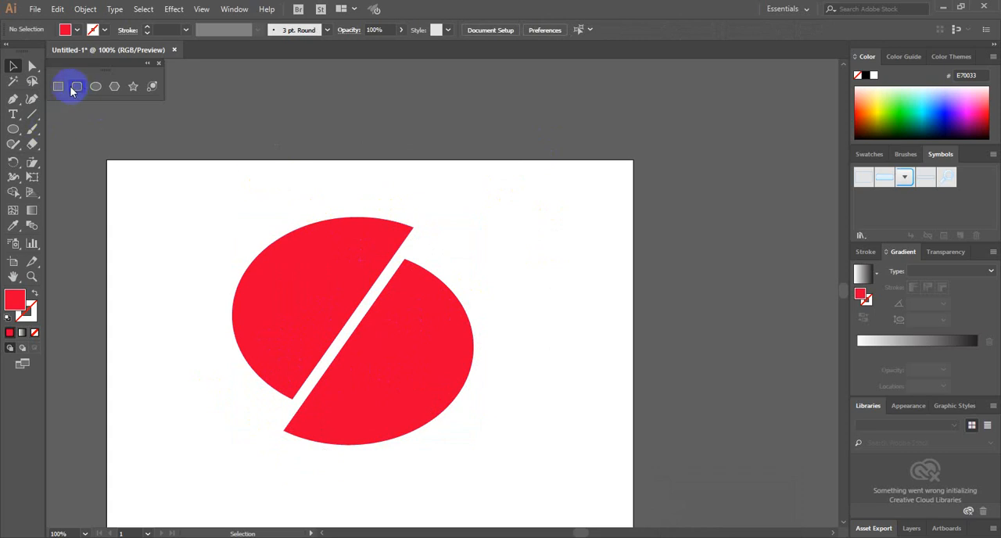
Draw an upright red rounded rectangle and place two of them side by side across the lower-right half's bottom edge
click(71, 91)
drag(484, 204, 529, 326)
drag(497, 225, 439, 406)
click(8, 64)
click(543, 262)
Select the lower-right half with both rounded bars, and subtract the bars from it with Shape Builder
drag(516, 441, 346, 370)
key(shift+m)
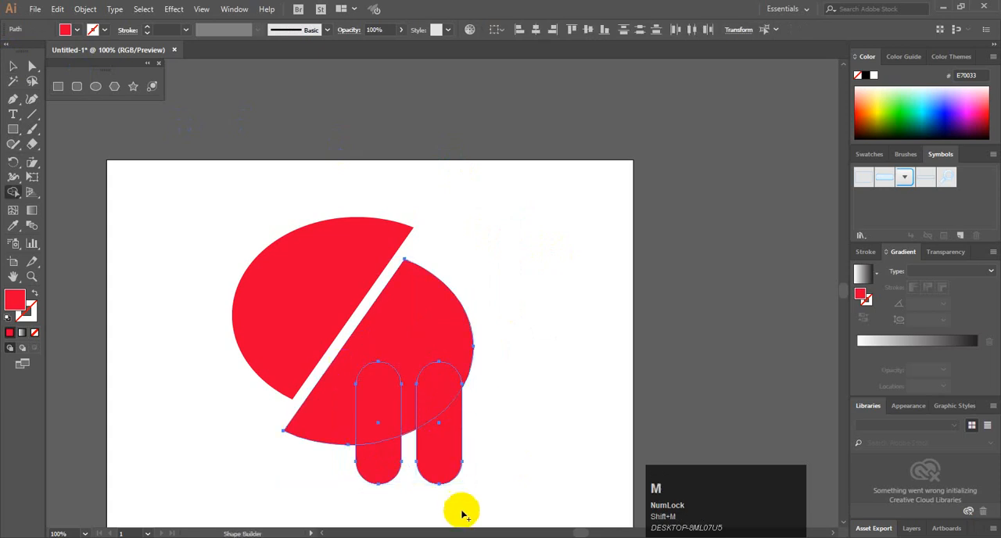
drag(458, 505, 443, 391)
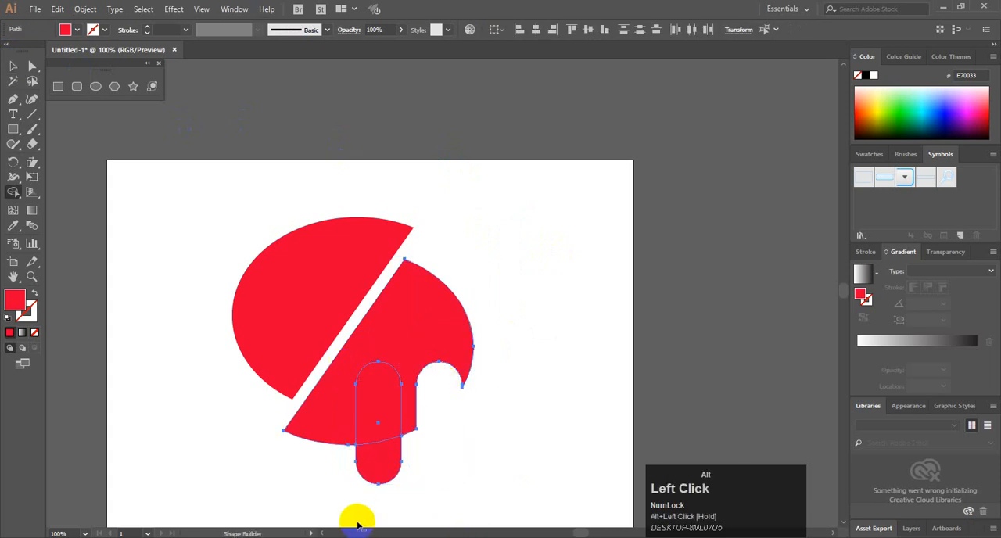
mouse_move(351, 518)
mouse_down()
mouse_move(384, 493)
mouse_move(384, 397)
mouse_up()
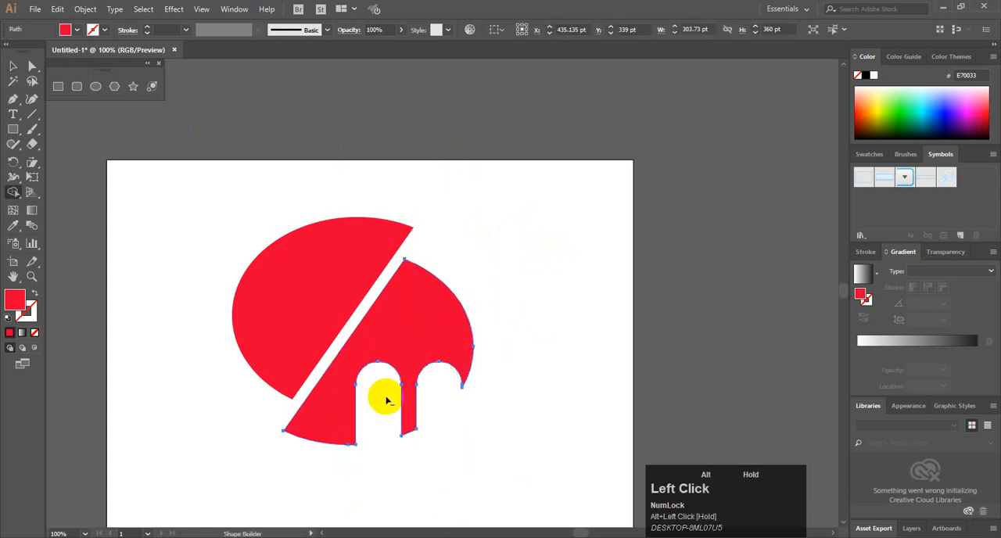
Deselect the cut shape, select both halves of the split ellipse and delete them to clear the artboard
click(12, 66)
click(188, 193)
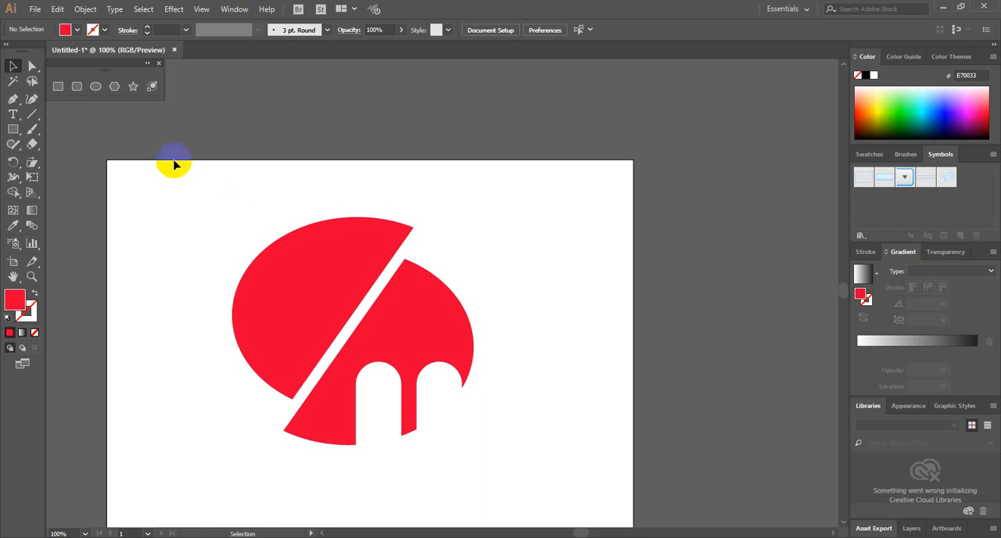
click(13, 66)
drag(184, 170, 422, 432)
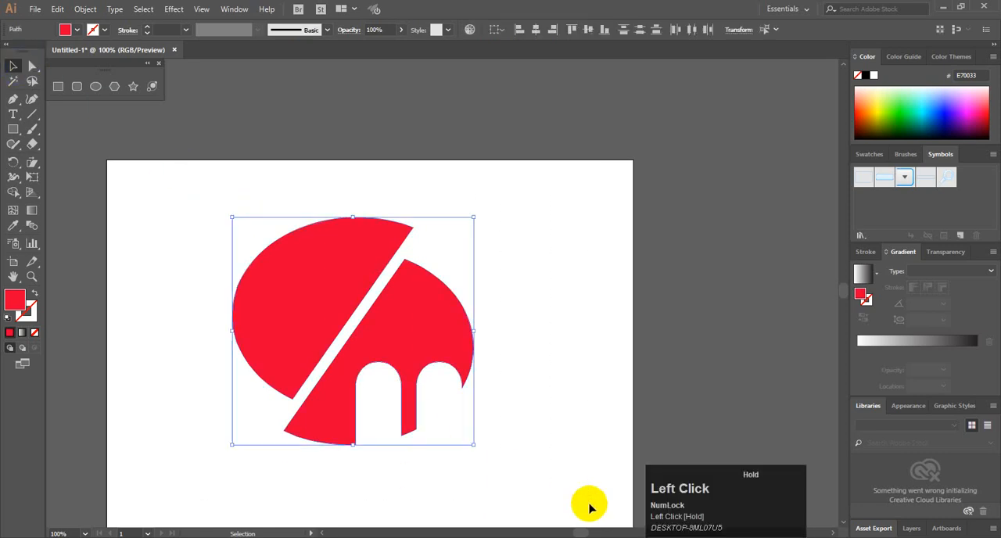
key(Delete)
Draw a red ellipse about 124 × 108 pt and arrange three of them overlapping as a cloud, one above two
click(96, 86)
drag(269, 247, 348, 316)
drag(309, 283, 336, 260)
click(271, 234)
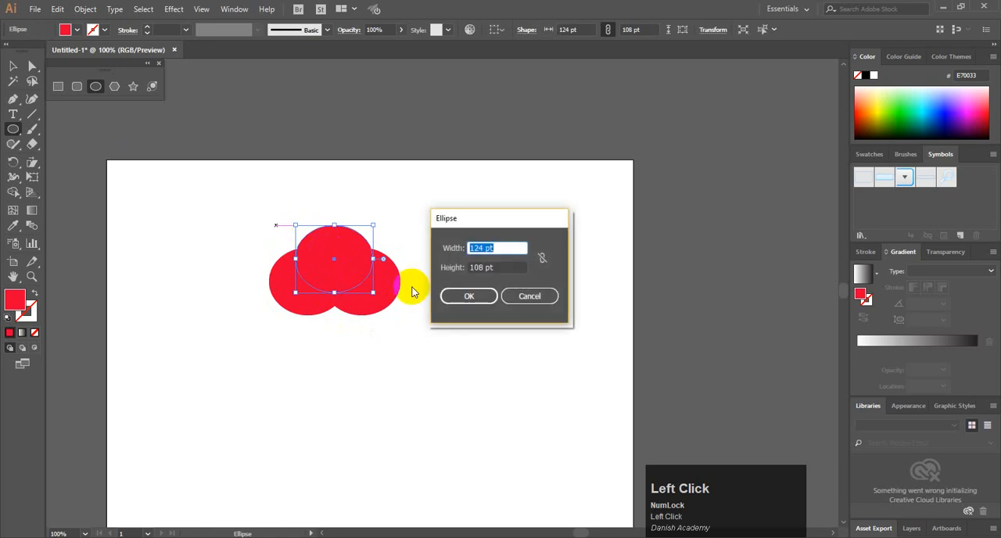
click(528, 294)
Select all three overlapping ellipses and merge them into a single cloud shape with Shape Builder
key(v)
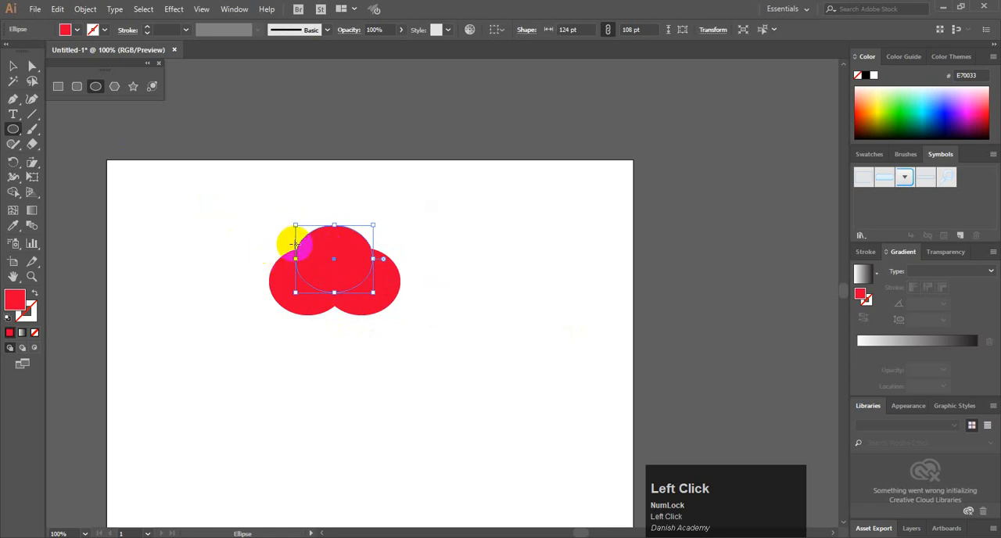
drag(239, 201, 509, 383)
key(shift+m)
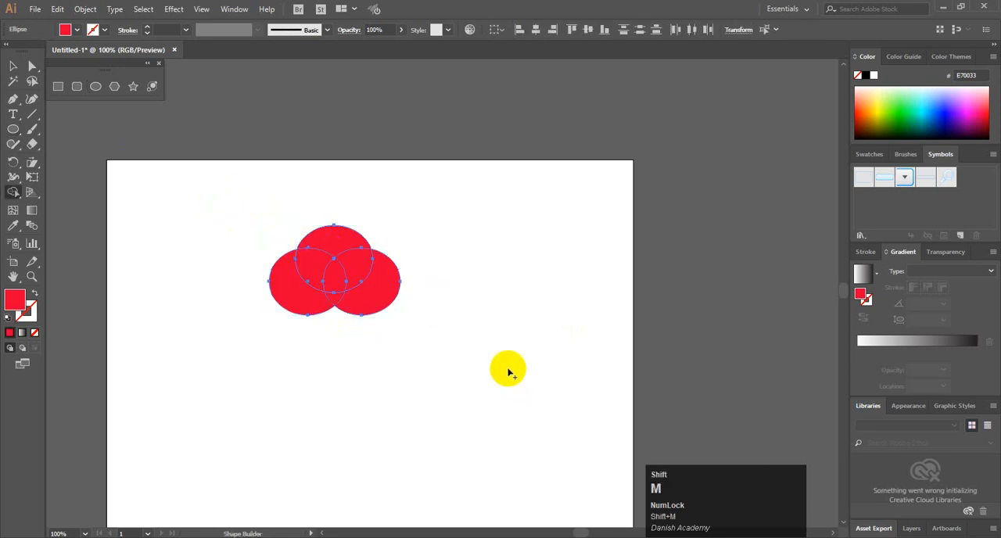
mouse_move(363, 278)
mouse_down()
mouse_move(354, 254)
mouse_move(316, 251)
mouse_move(297, 287)
mouse_move(362, 285)
mouse_up()
click(12, 68)
click(165, 208)
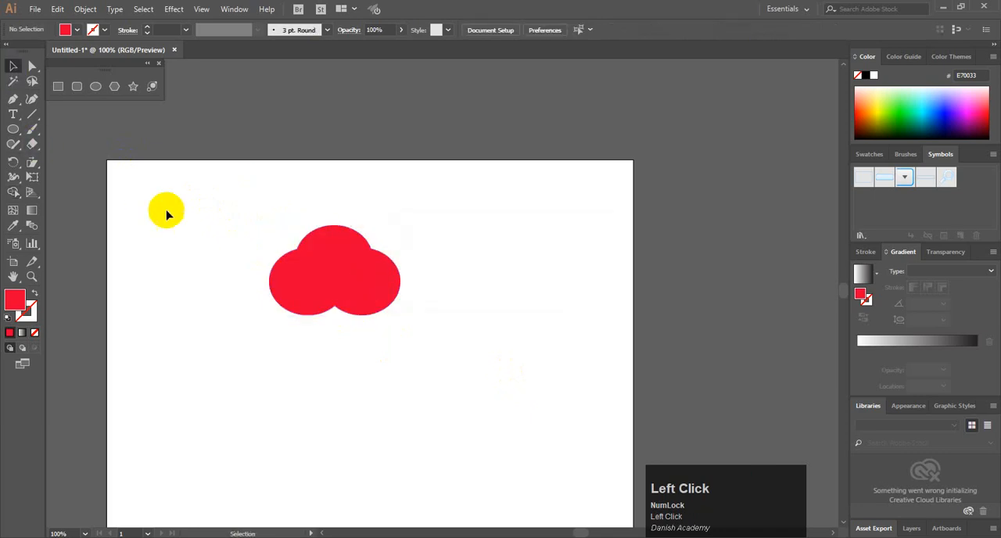
Draw a small red circle in the middle of the merged cloud and deselect it
click(95, 86)
click(332, 273)
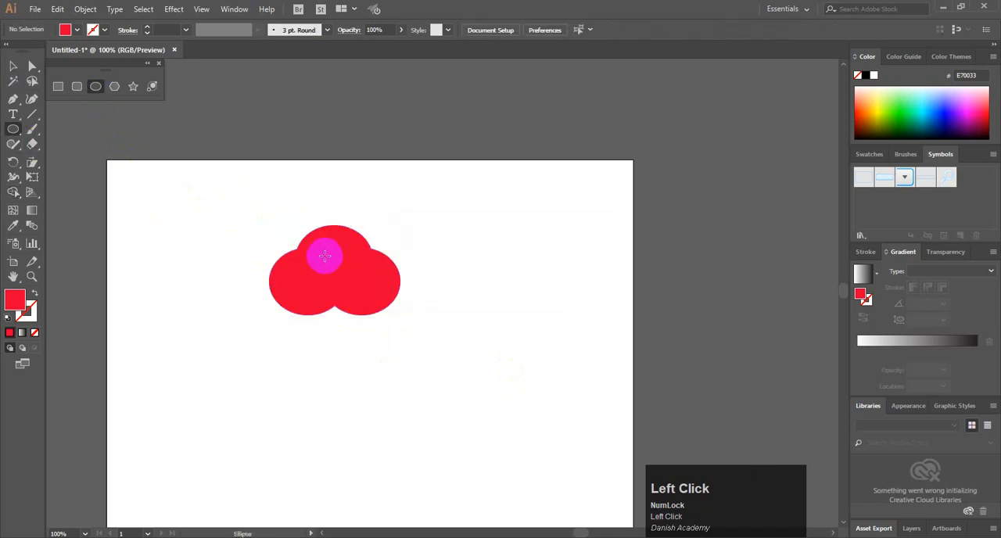
mouse_move(324, 256)
mouse_down()
mouse_move(350, 280)
mouse_move(341, 256)
mouse_move(352, 272)
mouse_up()
click(12, 68)
click(233, 255)
click(365, 398)
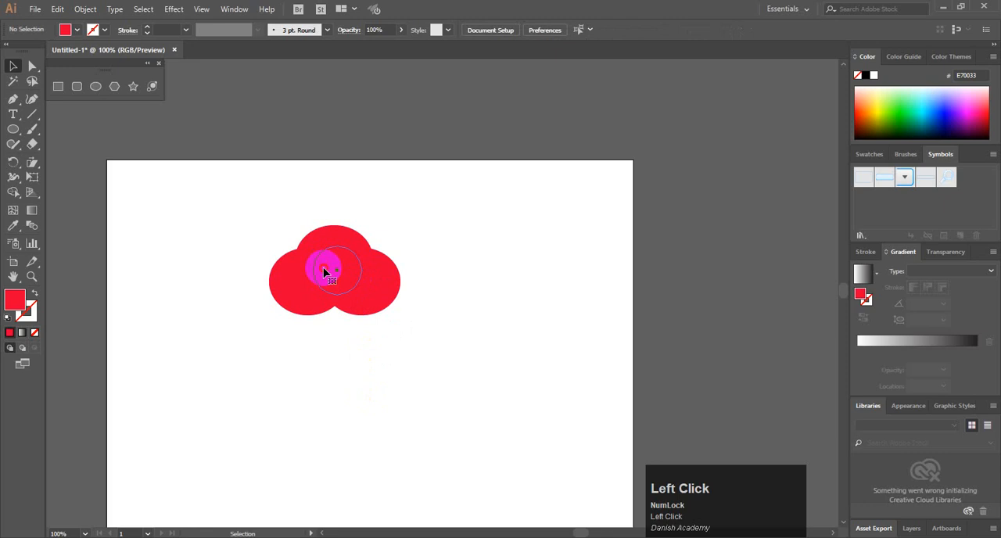
Select the cloud together with the small circle, and subtract the circle with Shape Builder to cut a round hole
click(326, 271)
drag(289, 281, 472, 365)
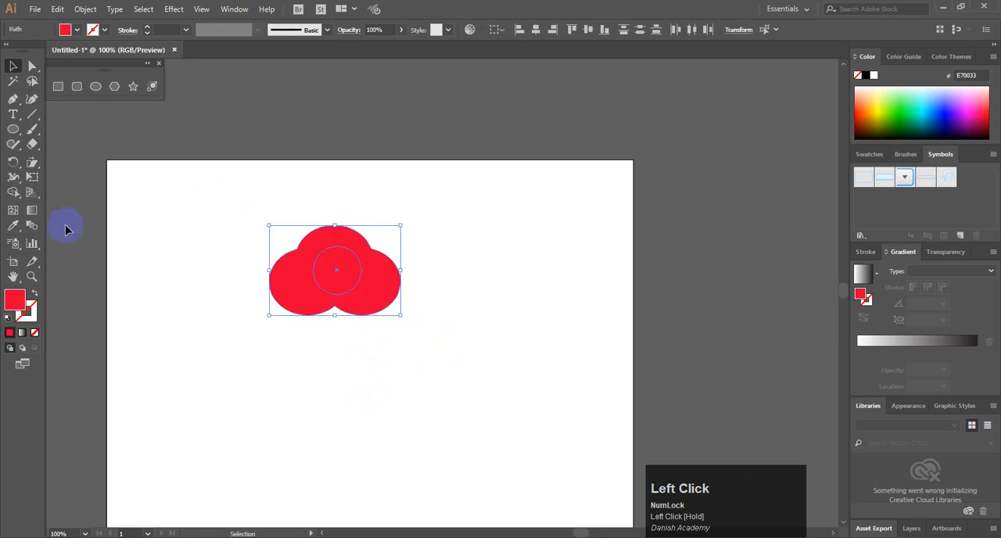
key(shift+m)
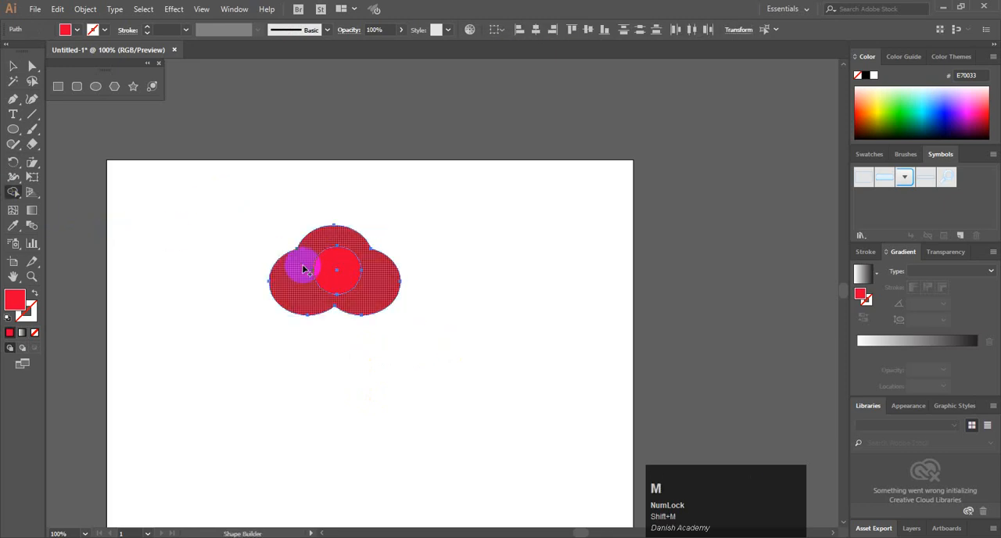
alt+click(338, 264)
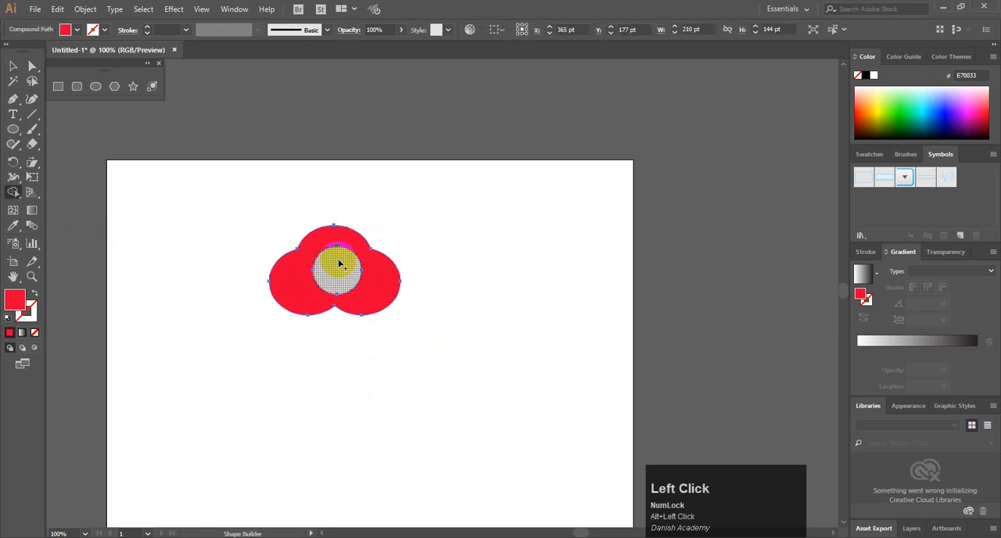
click(12, 66)
click(190, 246)
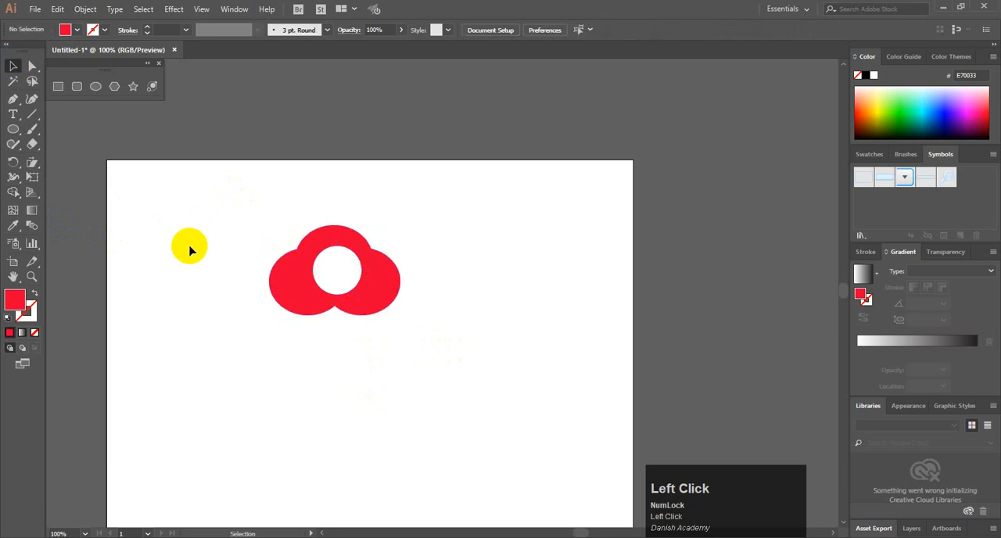
Move the cloud with the round hole up and to the right on the artboard, and reselect it
click(314, 271)
drag(270, 209, 430, 333)
drag(374, 307, 449, 264)
click(555, 281)
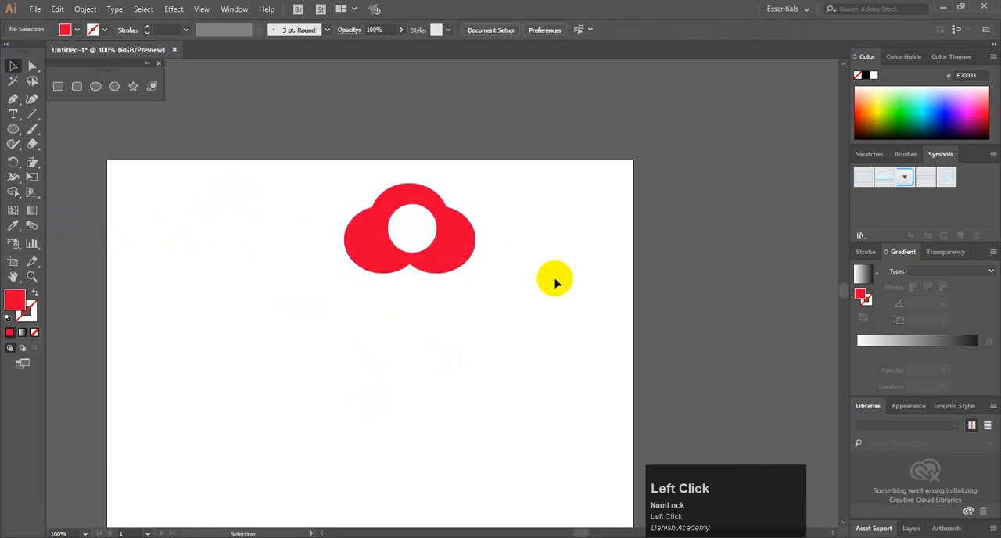
drag(302, 161, 559, 334)
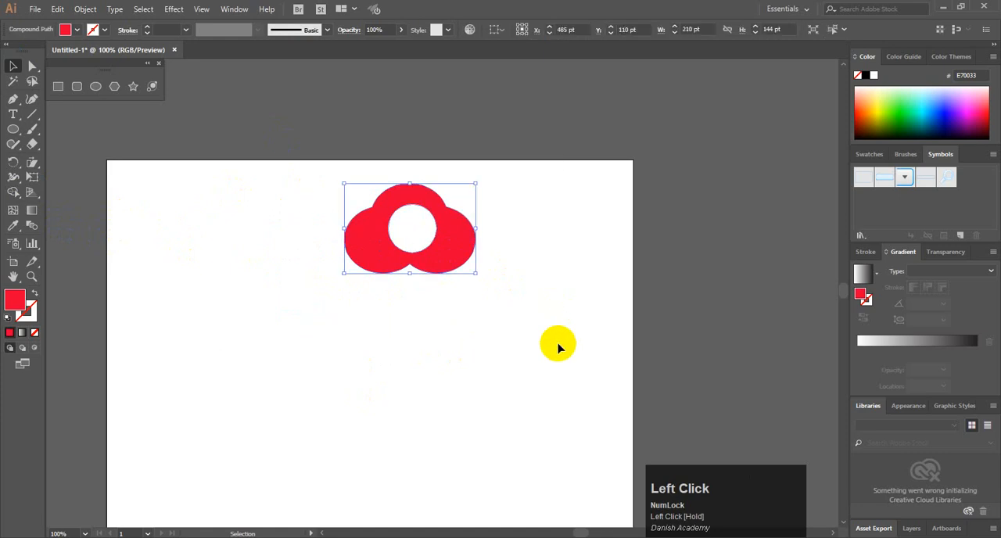